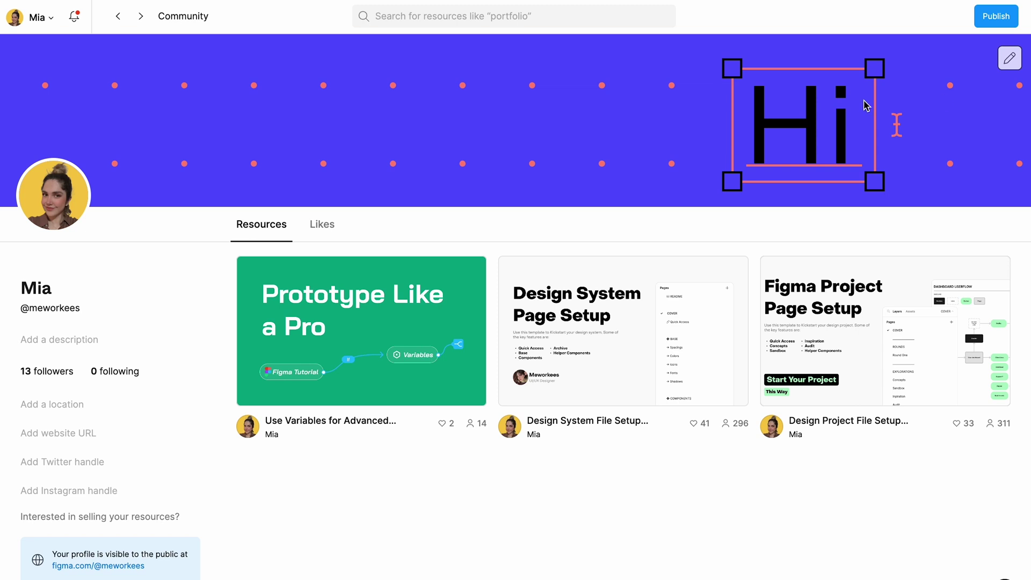
Open the Design System Page Setup resource and look through its base pages, including Colors and Icons.
left_click(578, 298)
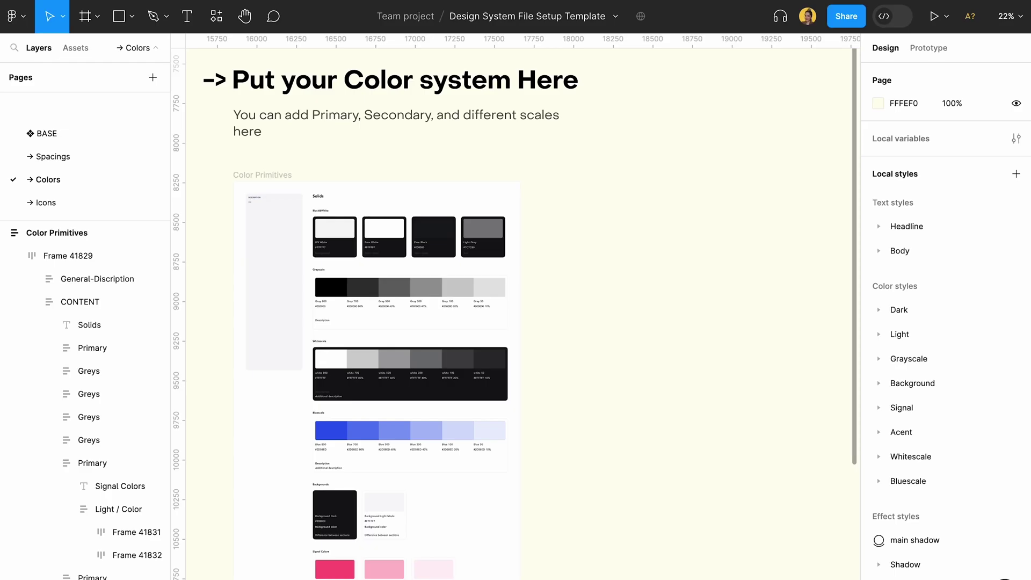
scroll(59, 161, "up", 3)
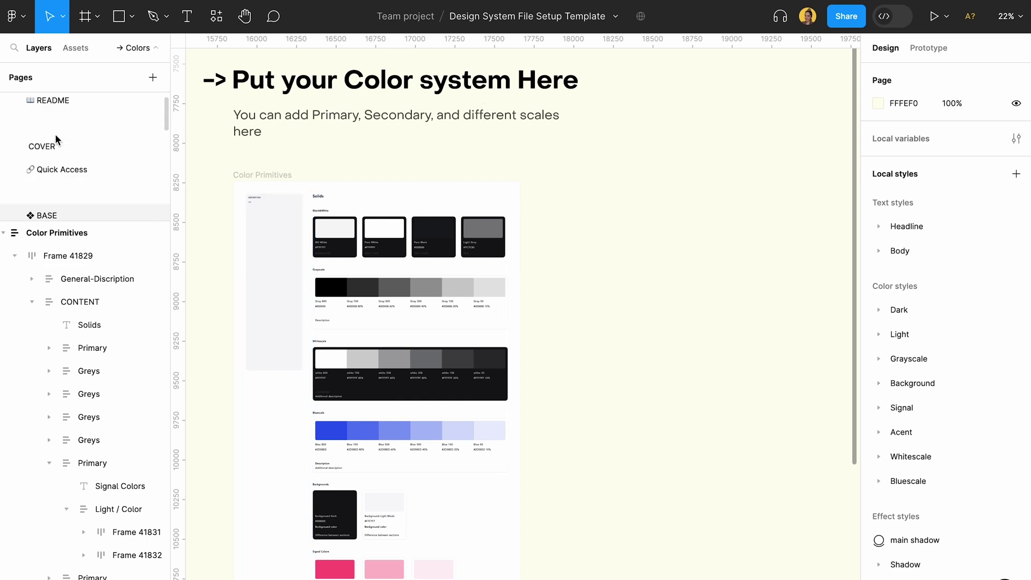
scroll(56, 203, "down", 2)
left_click(53, 198)
scroll(54, 194, "down", 2)
left_click(51, 161)
left_click(51, 207)
left_click(58, 185)
scroll(265, 379, "down", 3)
scroll(264, 380, "up", 5)
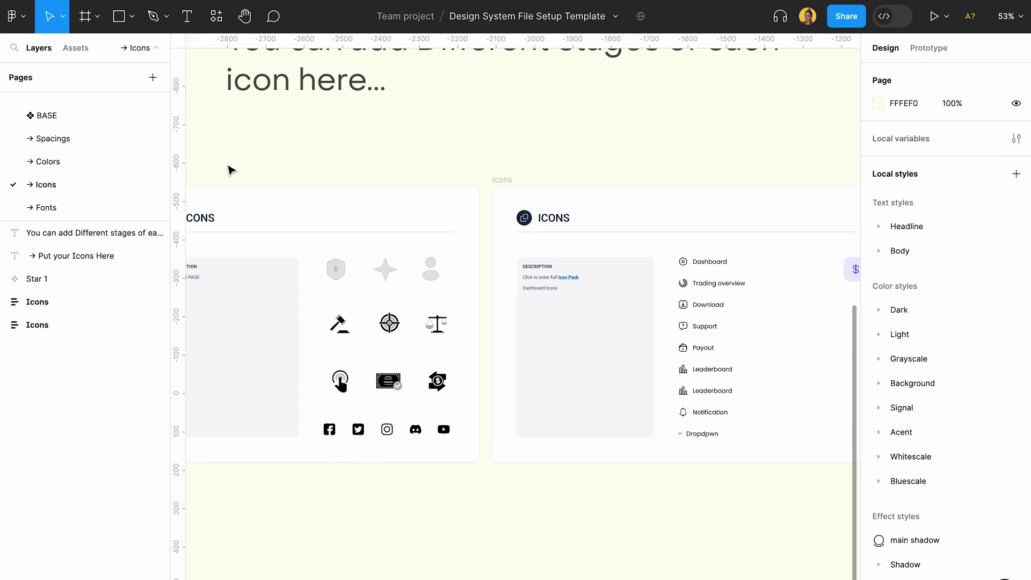
Look through the component pages of the template, including the Buttons page.
scroll(102, 179, "down", 3)
left_click(88, 114)
scroll(102, 197, "down", 1)
left_click(100, 166)
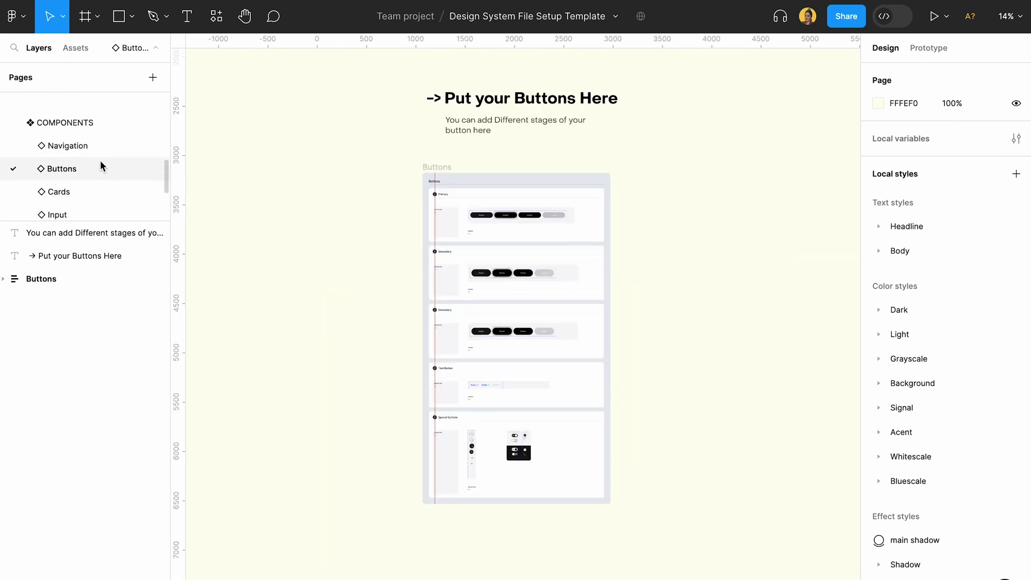
scroll(90, 194, "up", 5)
scroll(91, 178, "down", 1)
scroll(92, 177, "down", 1)
left_click(91, 177)
Open the Spacings page and examine the Breakpoints frame and the Radius Tokens frame below it.
scroll(414, 157, "up", 3)
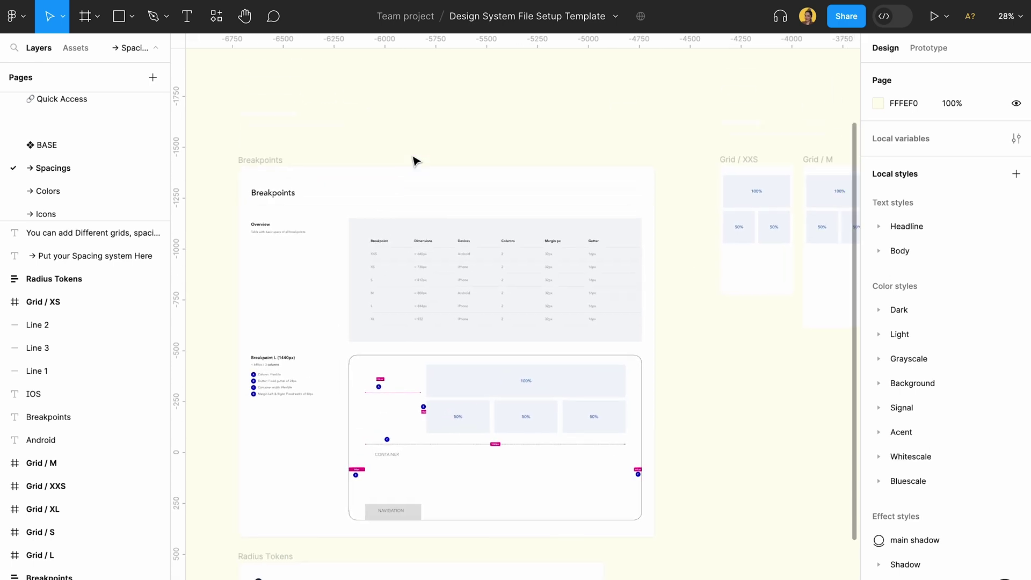
left_click(267, 161)
scroll(357, 257, "up", 1)
scroll(357, 258, "down", 3)
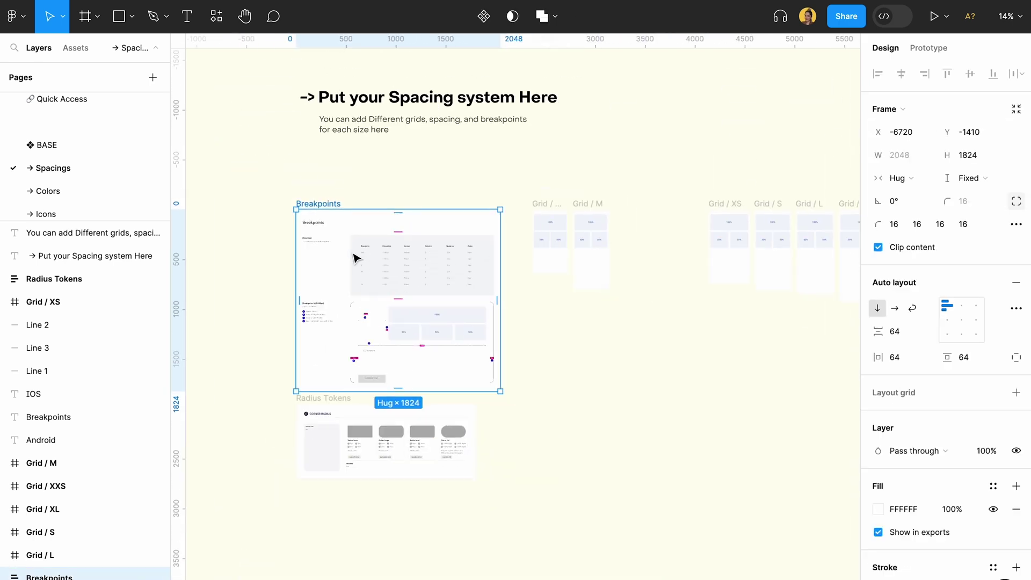
scroll(333, 408, "up", 2)
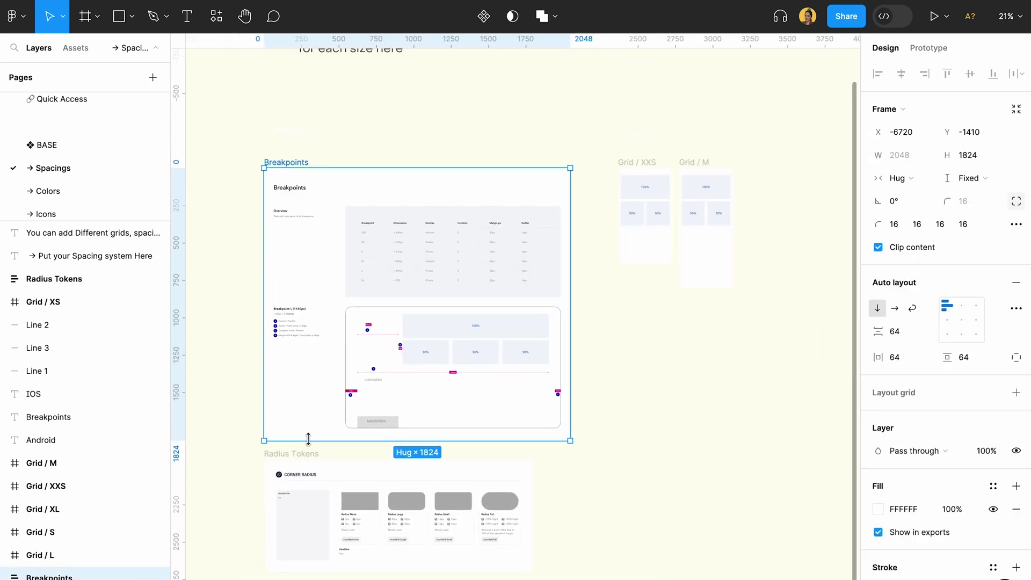
scroll(311, 443, "right", 2)
scroll(310, 444, "down", 1)
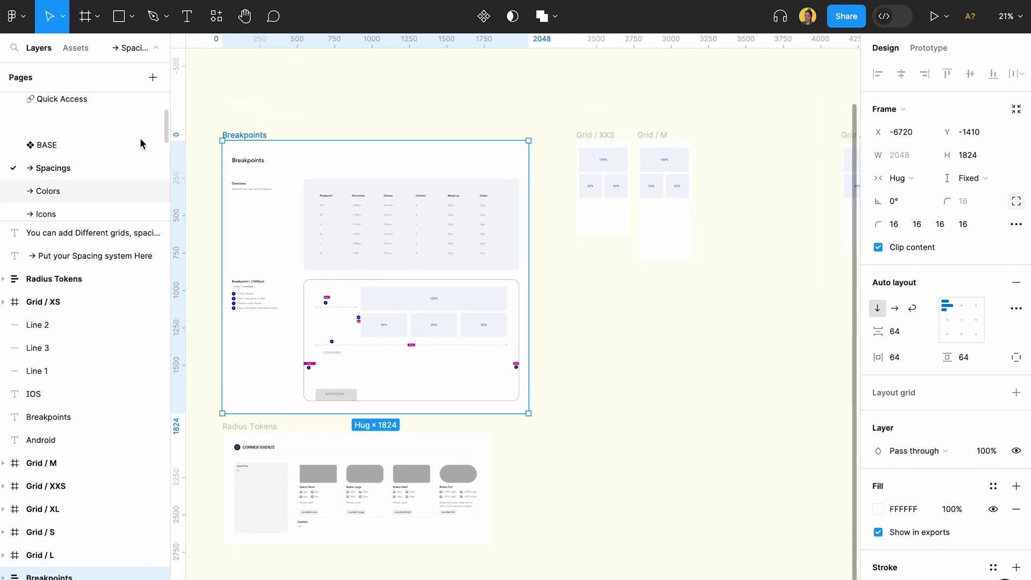
Create a 1440×1024 Desktop preset frame and place it beside the Breakpoints frame, below the grid frames.
left_click(86, 17)
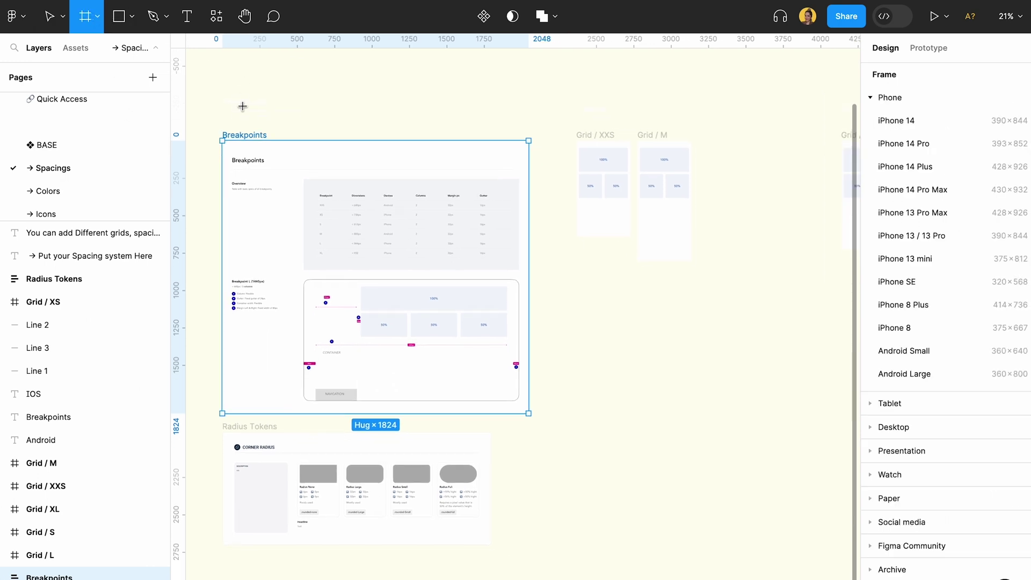
scroll(242, 106, "right", 2)
scroll(242, 106, "down", 2)
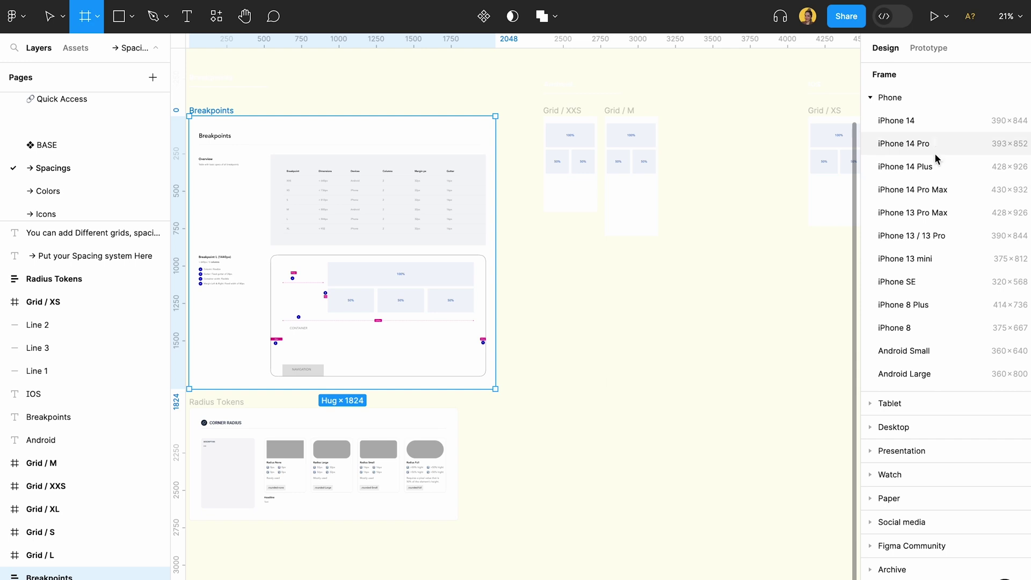
left_click(871, 427)
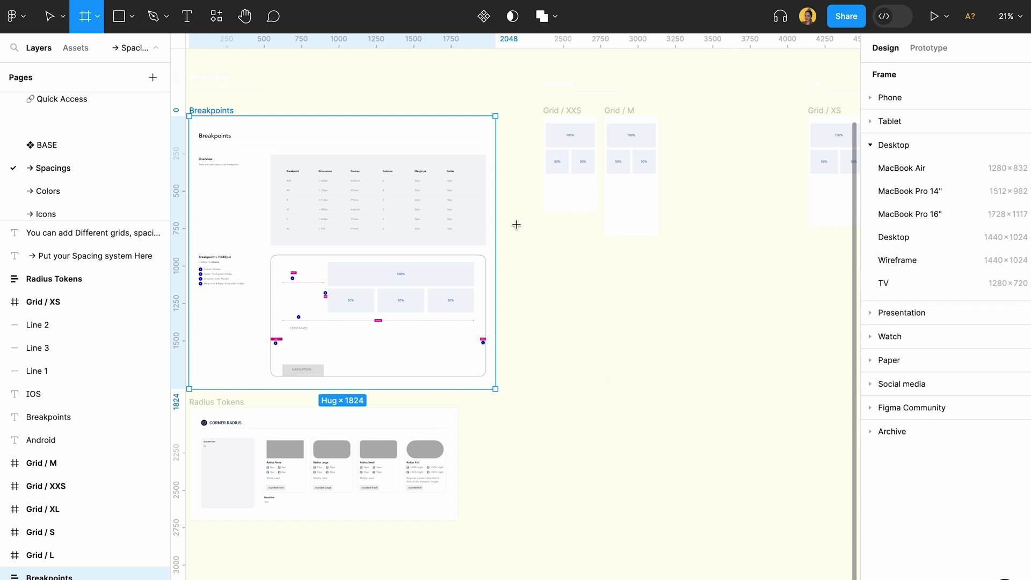
left_click(894, 237)
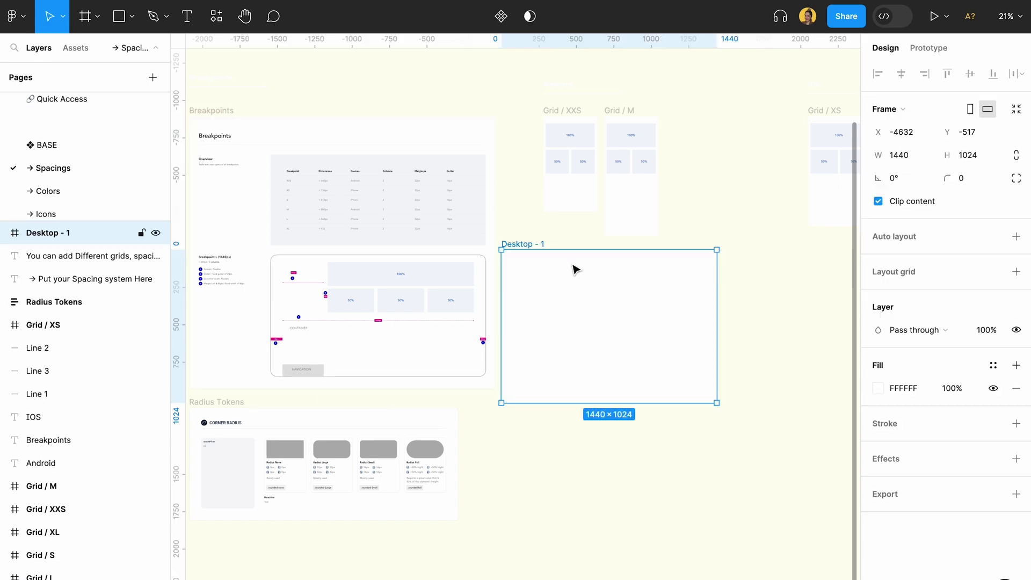
left_click_drag(540, 248, 544, 235)
scroll(544, 235, "up", 5)
scroll(835, 171, "right", 2)
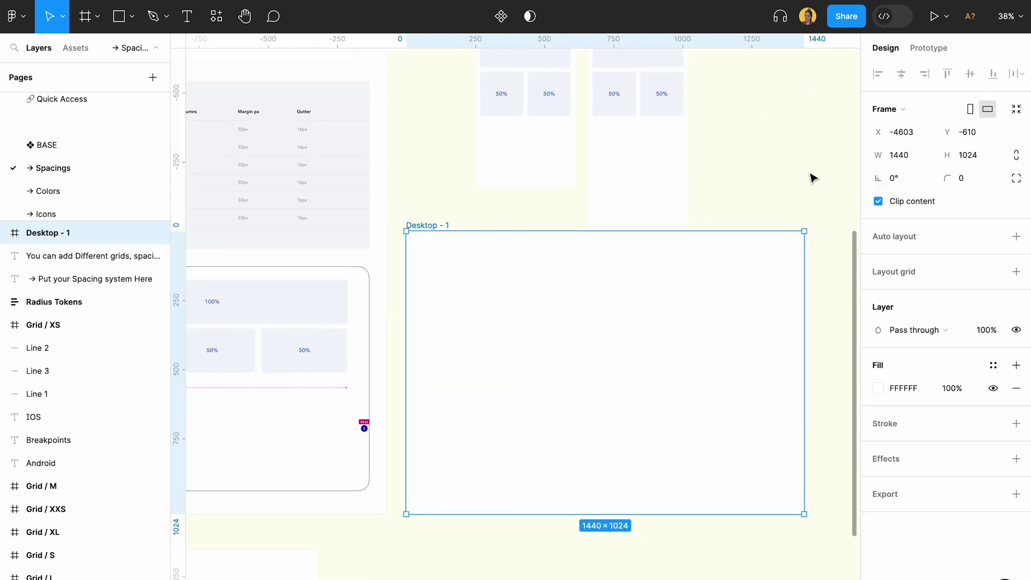
Add a layout grid to the desktop frame and change it to Columns with a count of 12.
left_click(1016, 271)
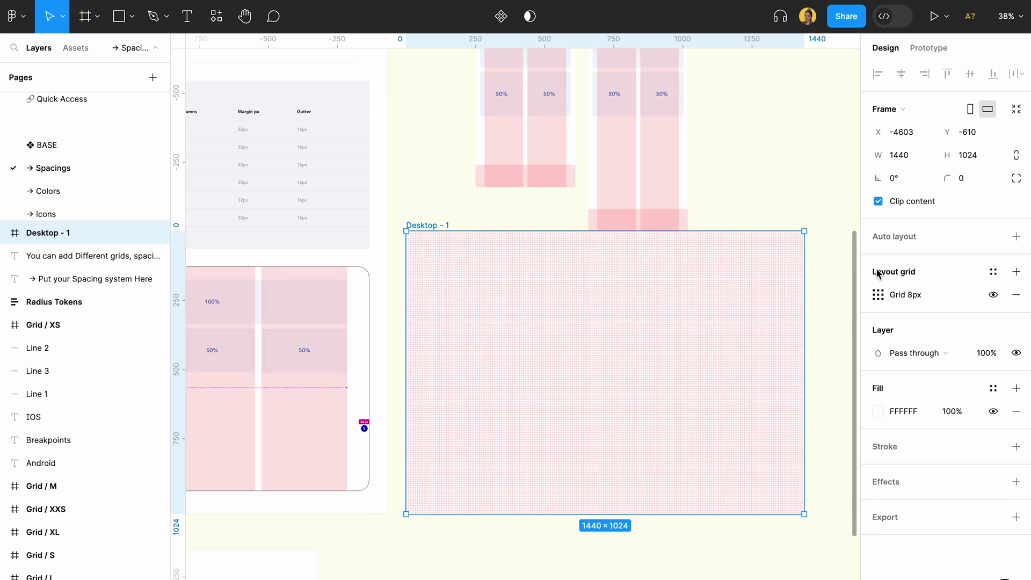
left_click(874, 301)
left_click(733, 300)
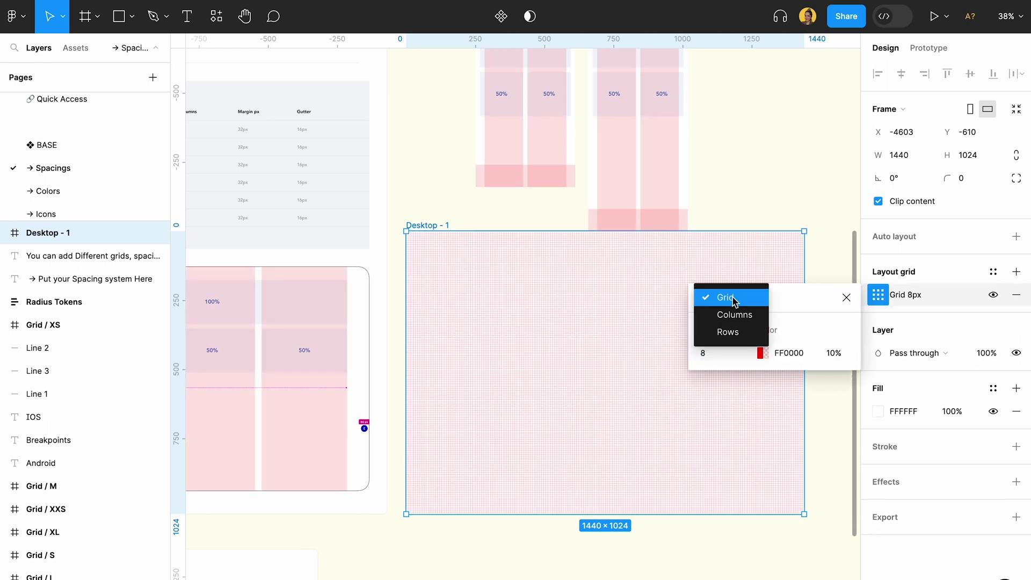
left_click(733, 315)
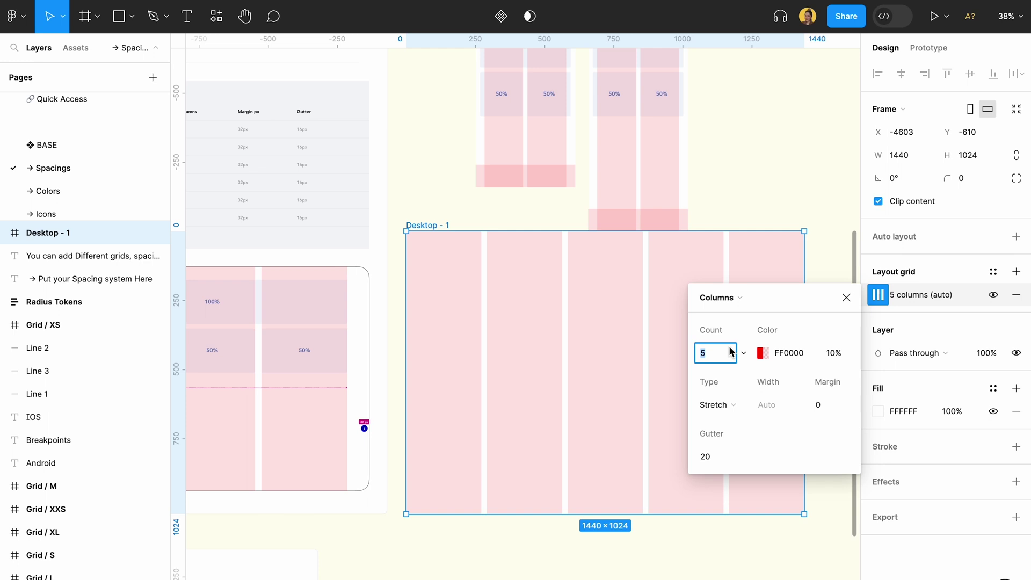
key("Return")
Set the column grid's margin to 80 and its gutter to 32.
left_click(826, 406)
type("80")
key("Return")
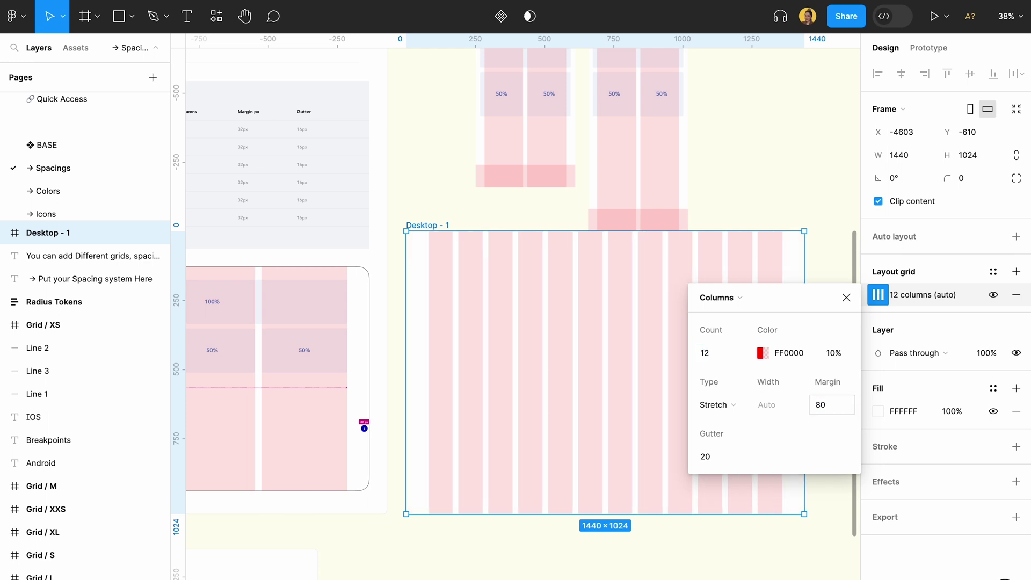
left_click(714, 458)
type("32")
key("Return")
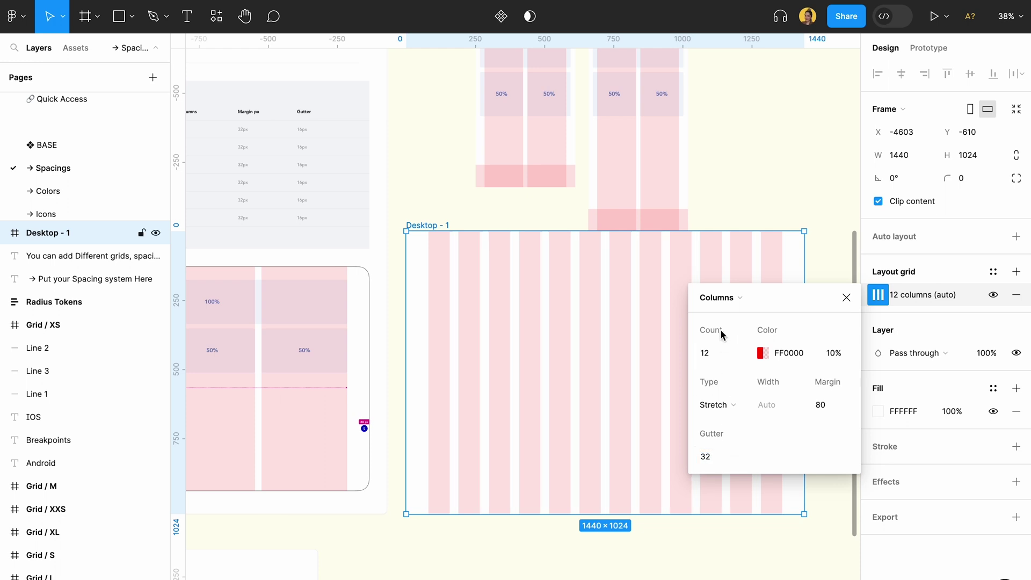
Move the desktop frame down to about Y -446 and set its column count to 8.
left_click_drag(442, 228, 442, 272)
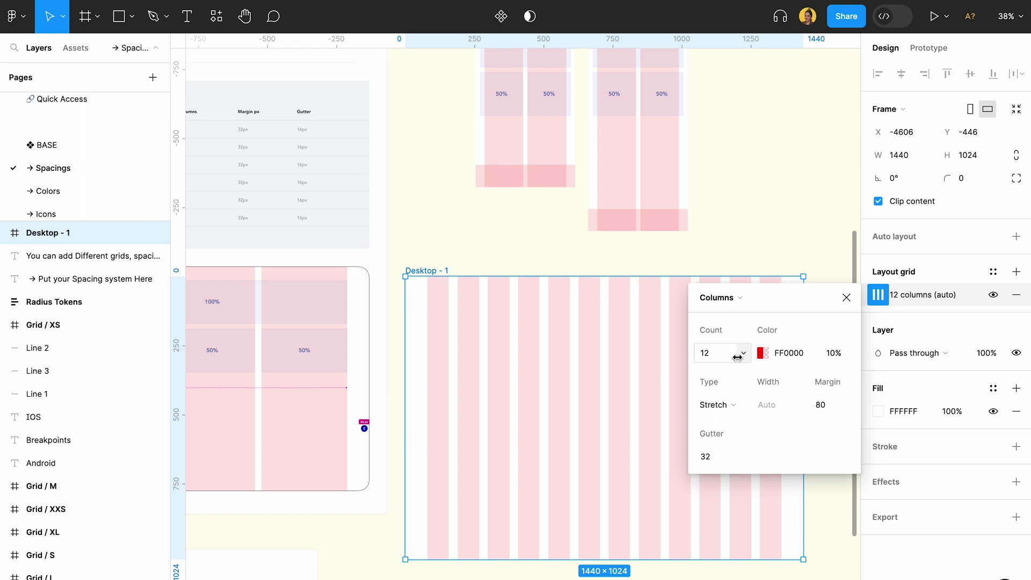
left_click(716, 357)
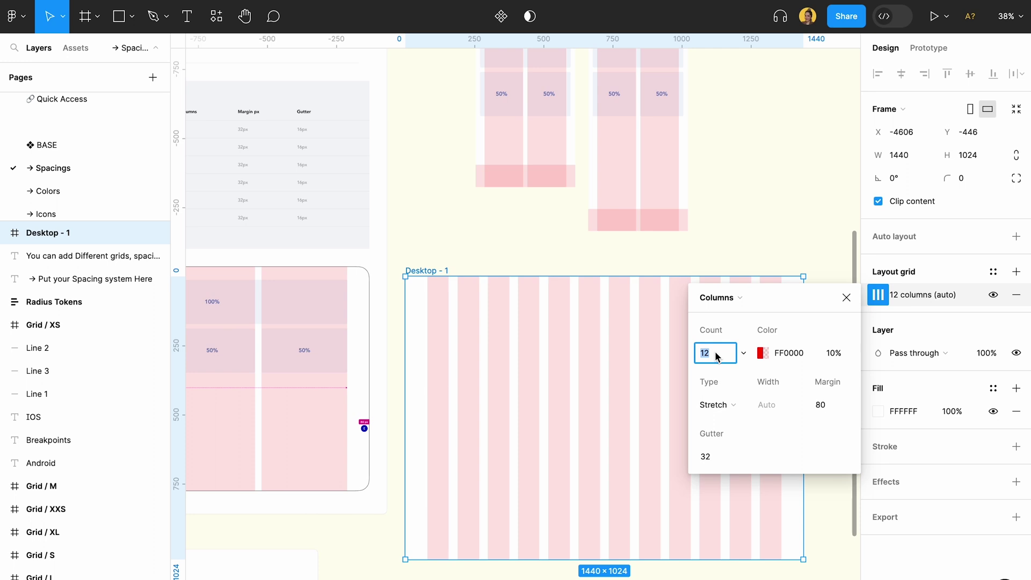
type("8")
key("Return")
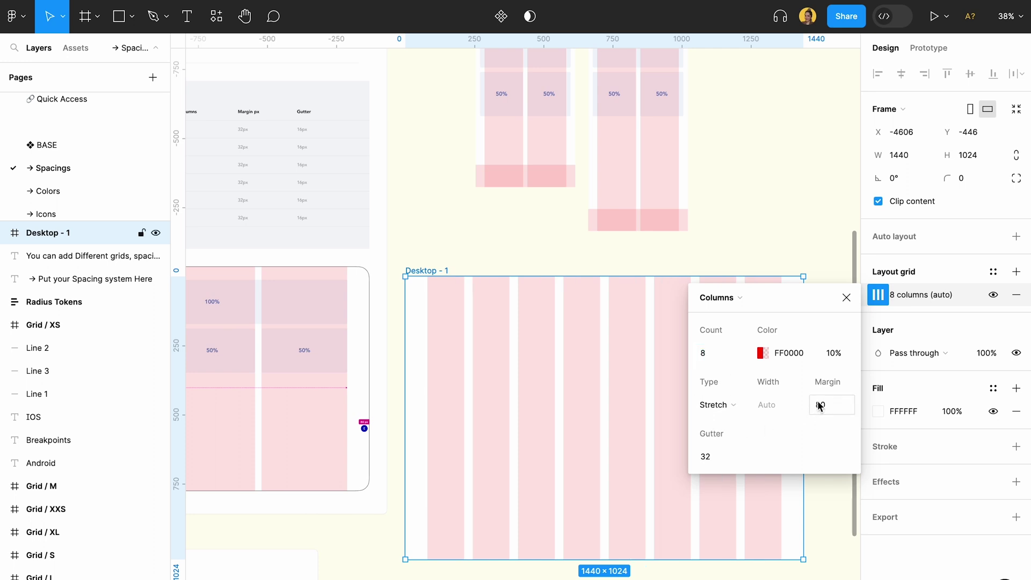
Set the 8-column grid's type to Right, trying the Left type in between.
left_click(716, 405)
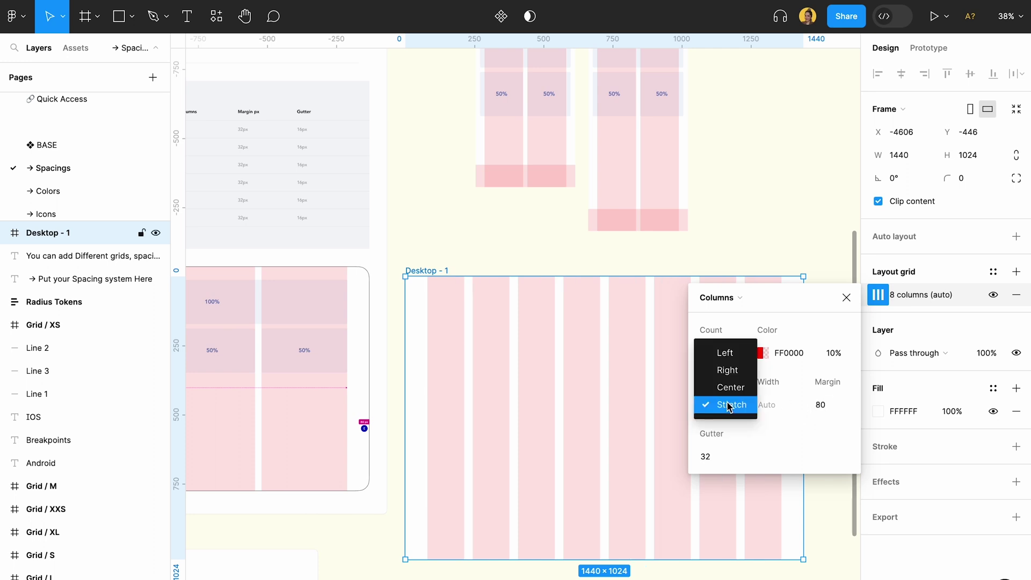
left_click(745, 371)
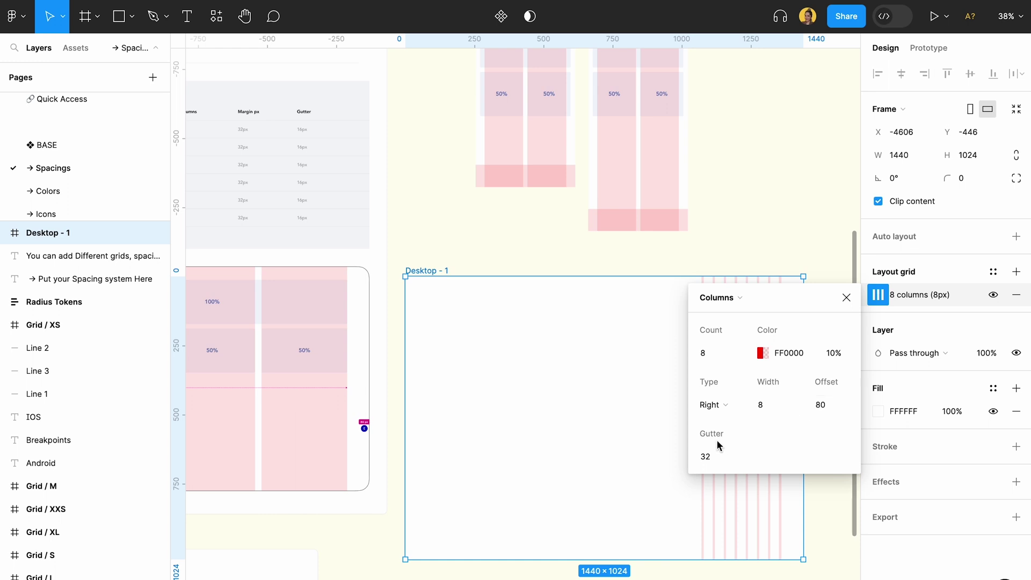
left_click(712, 405)
left_click(740, 389)
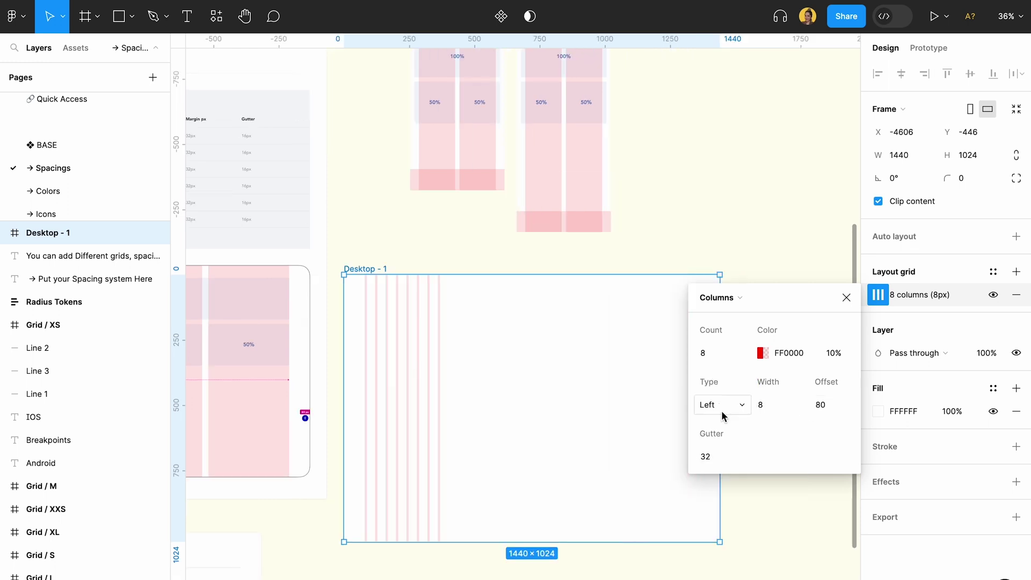
left_click(719, 407)
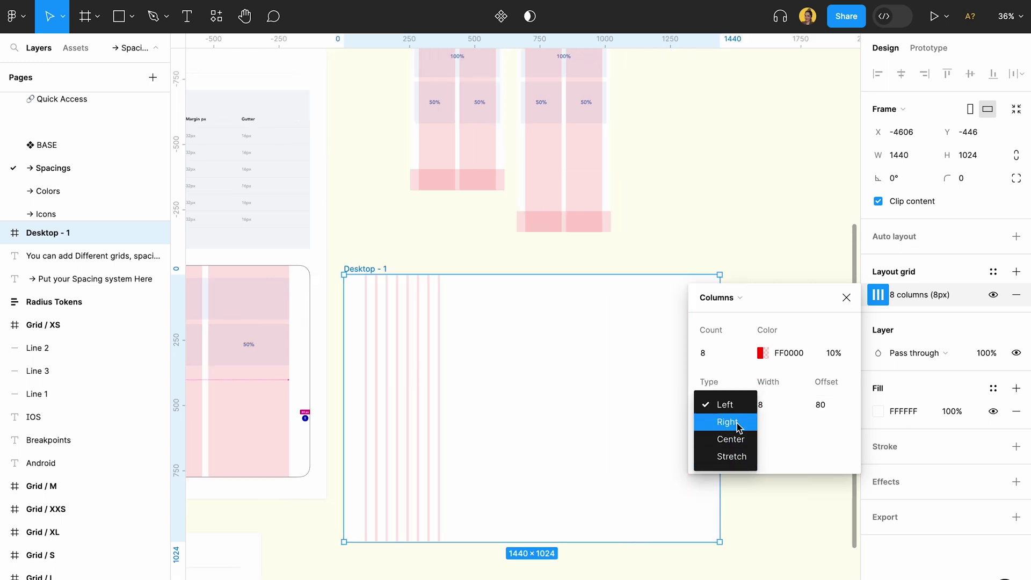
left_click(730, 422)
Try widths of 96, 88 and 80 px for the right-aligned columns.
left_click(831, 409)
left_click(777, 400)
key("shift+Up")
key("shift+Up")
key("shift+Up")
key("shift+Up")
key("shift+Up")
key("shift+Up")
key("shift+Up")
key("shift+Up")
key("shift+Up")
key("shift+Up")
key("shift+Up")
key("shift+Up")
key("shift+Up")
key("shift+Up")
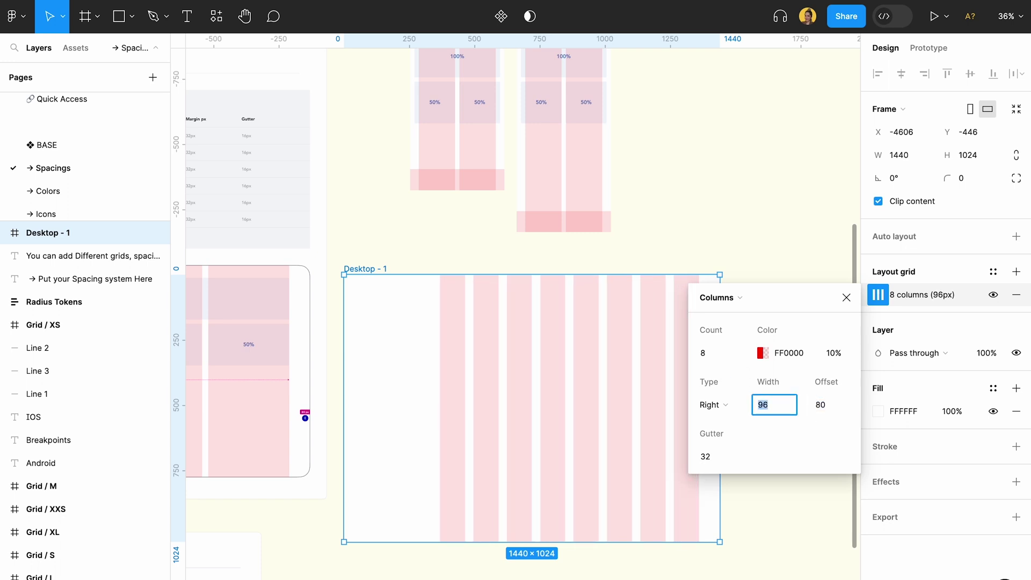
key("shift+Down")
key("shift+Down")
left_click_drag(827, 400, 818, 400)
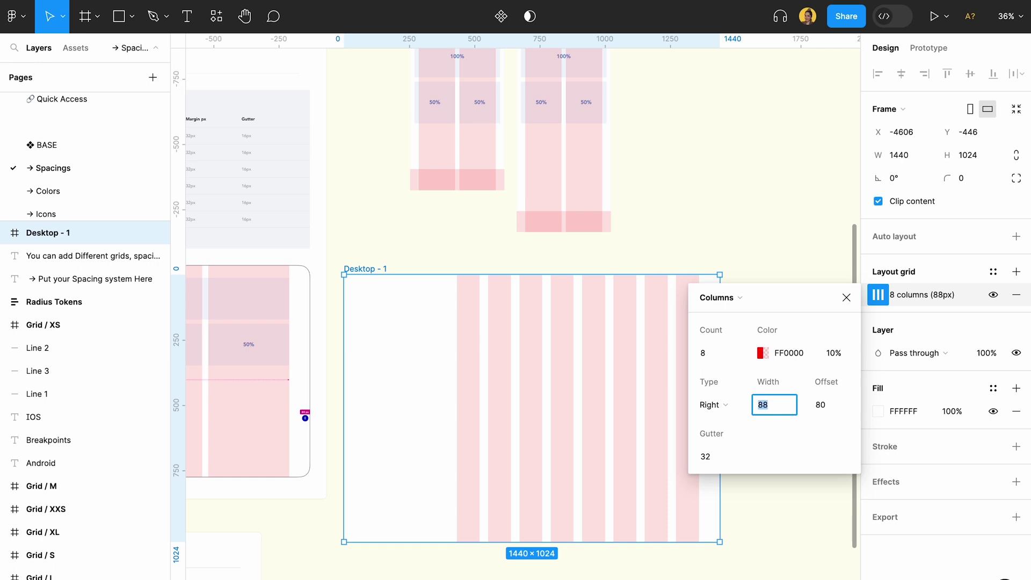
type("80")
key("Return")
Set the width of the right-aligned columns to 96 px and close the grid settings.
left_click(777, 404)
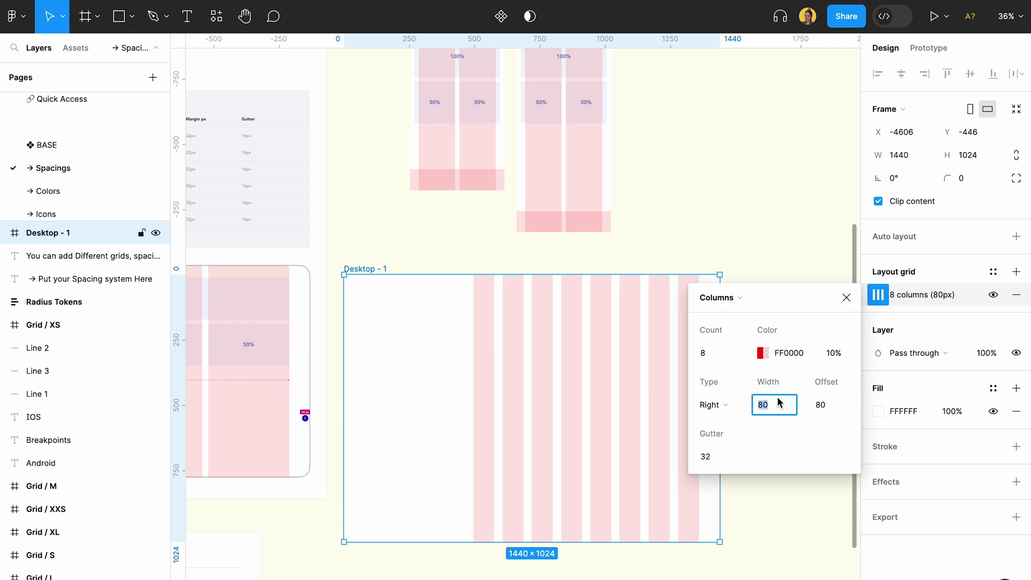
key("shift+Up")
key("shift+Up")
key("shift+Up")
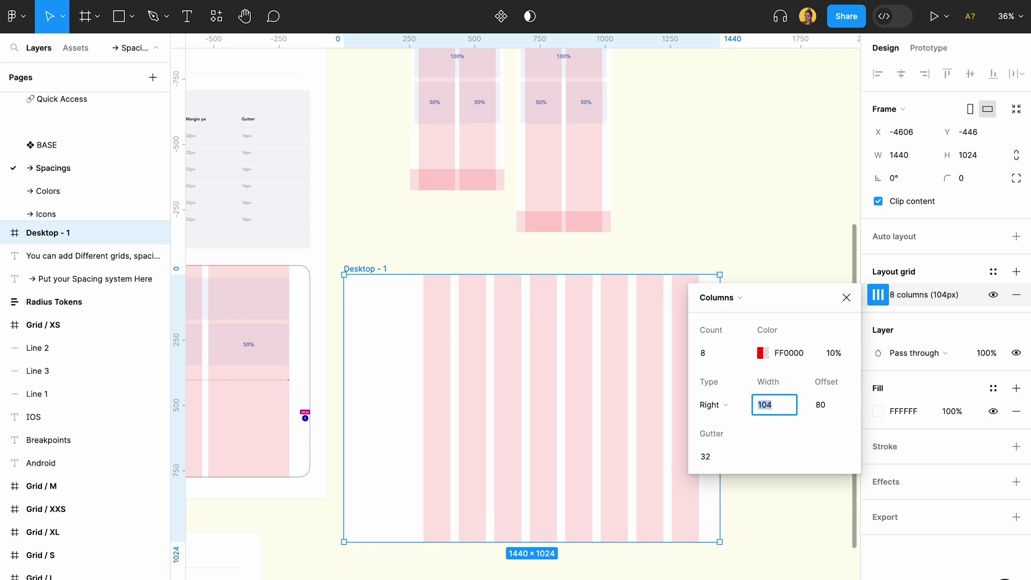
left_click_drag(793, 403, 789, 403)
left_click(451, 262)
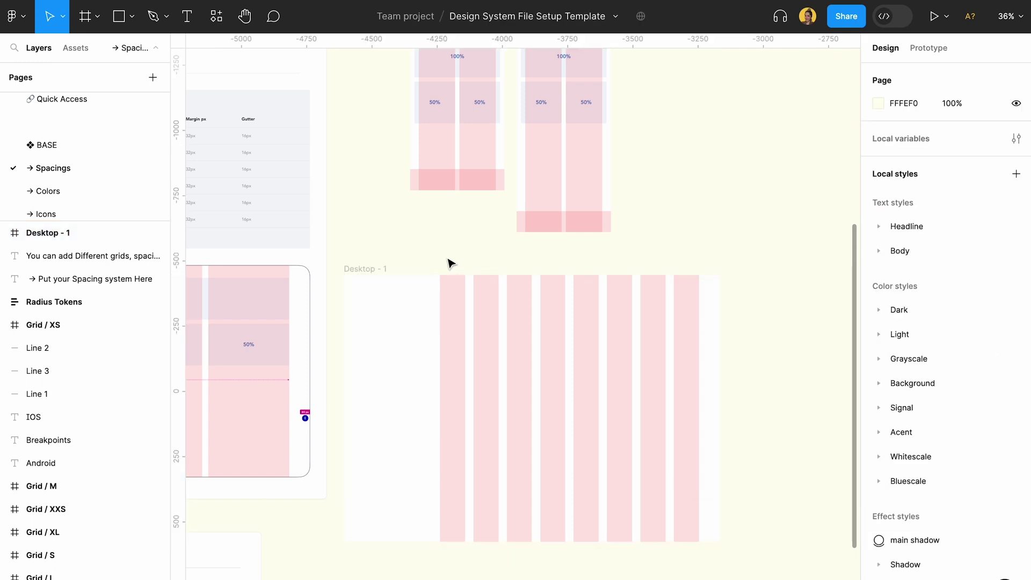
Add a second layout grid to the desktop frame and change it to Columns with a count of 1.
left_click(355, 278)
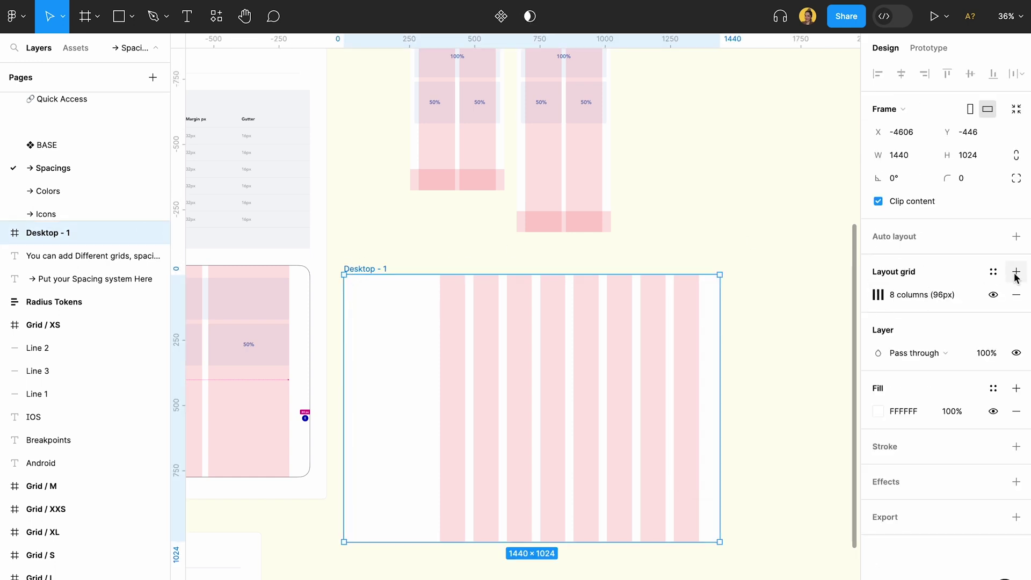
left_click(1016, 272)
left_click(877, 294)
left_click(724, 298)
left_click(730, 315)
type("1")
key("Return")
Set the single-column grid's type to Left, with a gutter of 80 and an offset of 80.
left_click(717, 404)
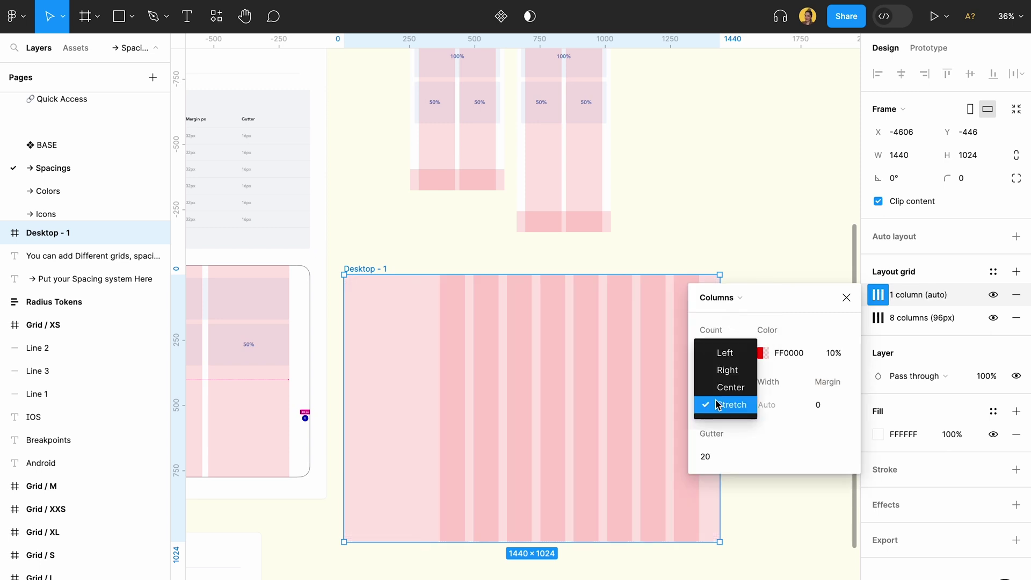
left_click(728, 371)
left_click(722, 405)
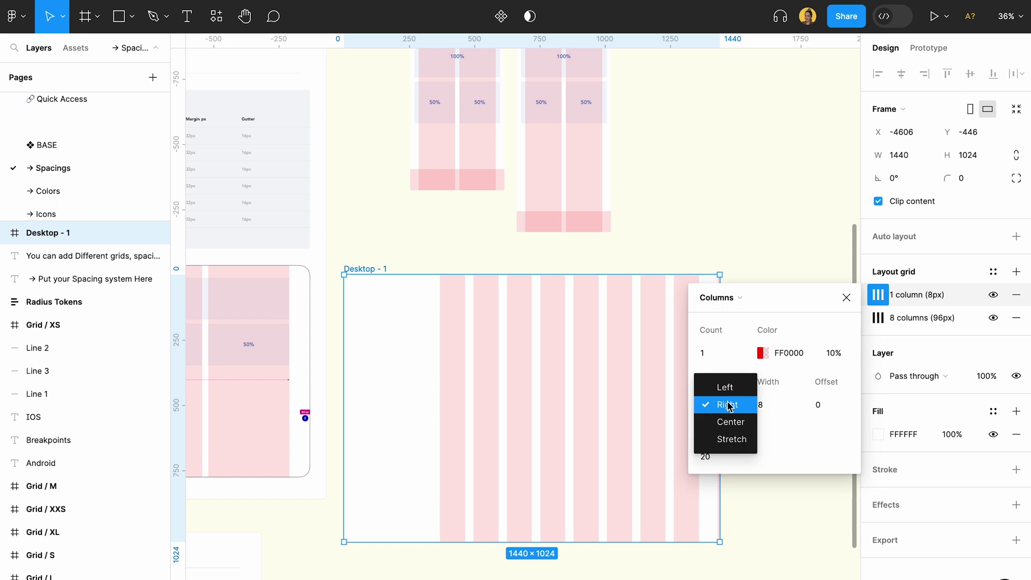
left_click(731, 385)
left_click(705, 457)
key("Return")
left_click(830, 405)
key("Return")
Widen the left-aligned single column to 216 px.
left_click(781, 410)
key("shift+Up")
key("shift+Up")
key("shift+Up")
key("shift+Up")
key("shift+Up")
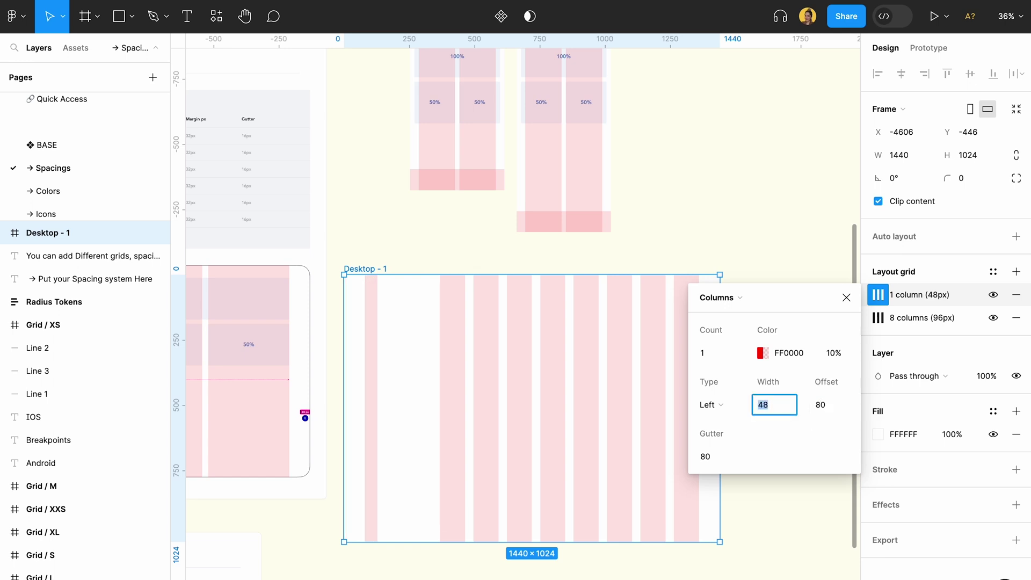
key("shift+Up")
key("shift+Up")
key("shift+Up")
key("shift+Up")
key("shift+Up")
key("shift+Up")
key("shift+Up")
key("shift+Up")
key("shift+Up")
key("shift+Up")
key("shift+Up")
key("shift+Up")
key("shift+Up")
key("shift+Up")
key("shift+Up")
key("shift+Up")
key("shift+Up")
scroll(304, 403, "up", 3)
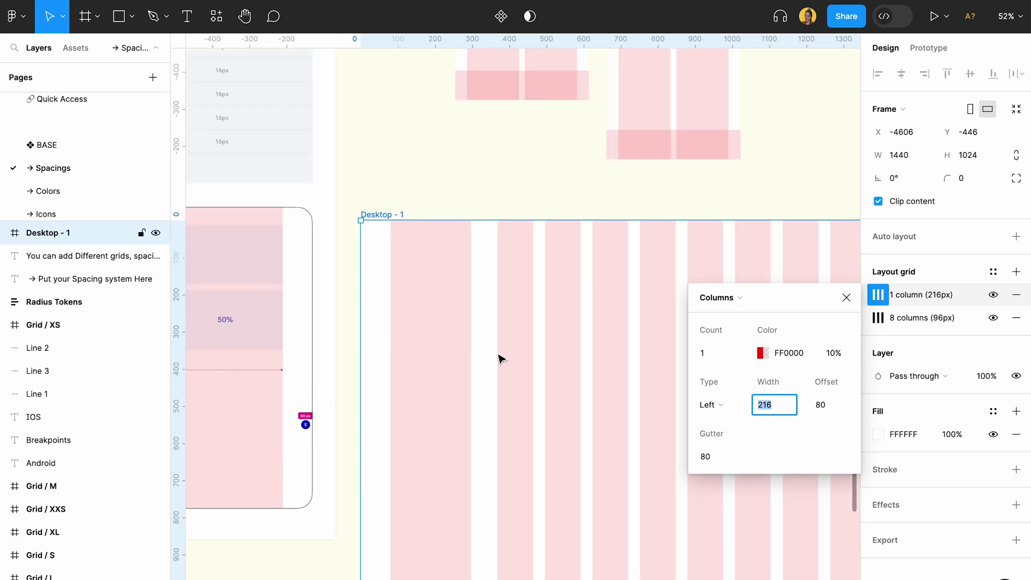
Widen the left-aligned single column to 225 px and deselect the desktop frame.
key("Up")
key("Up")
key("Up")
key("Up")
key("Up")
key("Up")
key("Up")
key("Up")
key("Up")
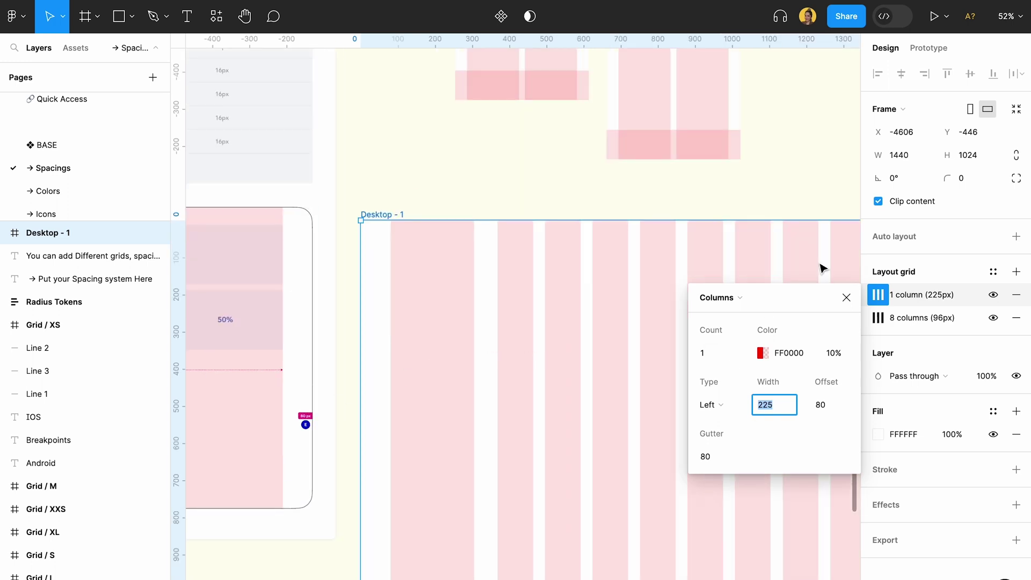
scroll(608, 328, "down", 1)
scroll(608, 328, "right", 2)
scroll(611, 321, "down", 3)
left_click(536, 249)
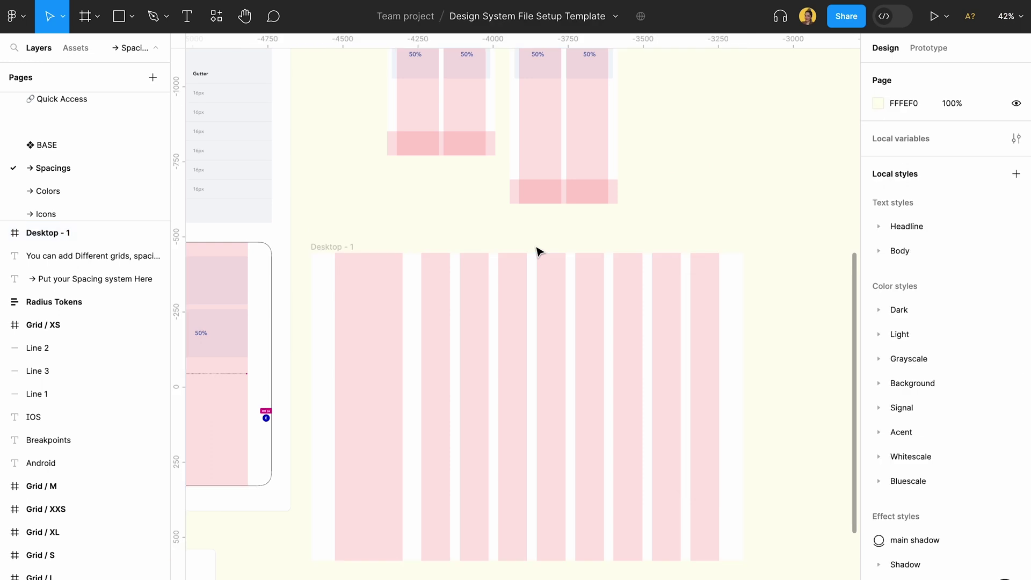
Move the Desktop - 1 frame to X -4637, Y -484 beneath the Grid / XXS and Grid / M frames.
mouse_move(334, 250)
left_mouse_down()
mouse_move(325, 211)
mouse_move(327, 234)
left_mouse_up()
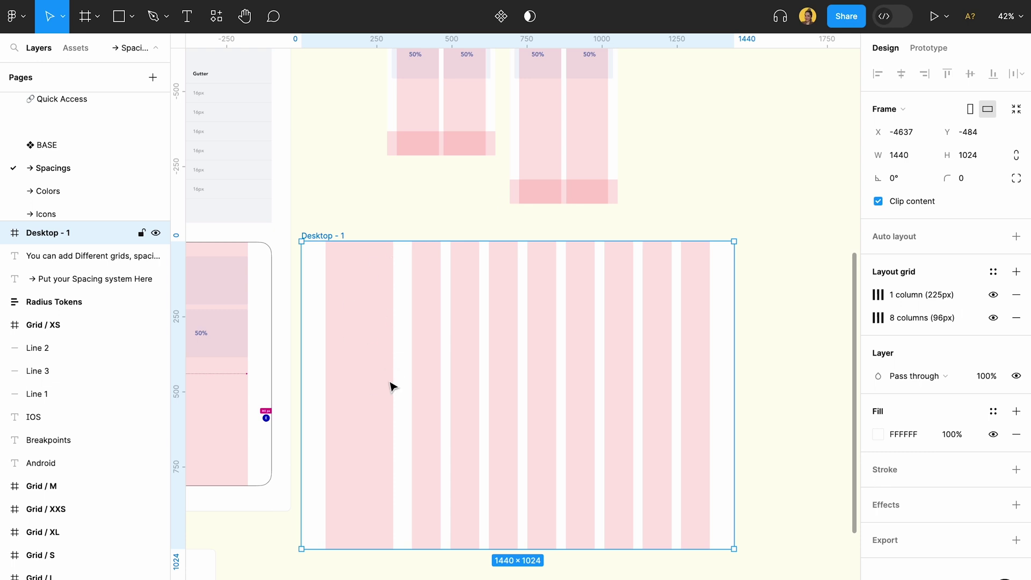
scroll(514, 366, "up", 5)
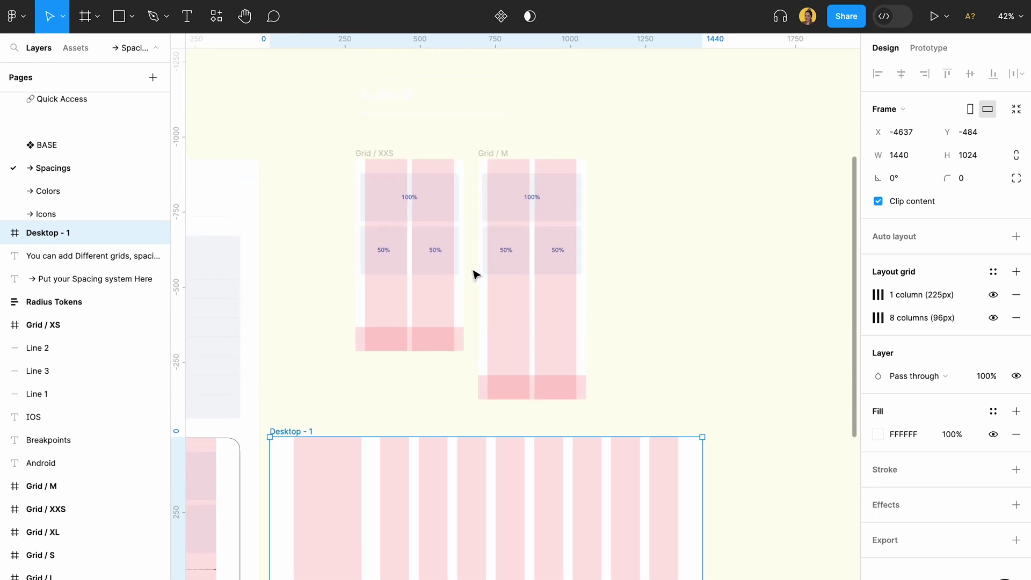
scroll(505, 269, "down", 3)
scroll(501, 263, "down", 1)
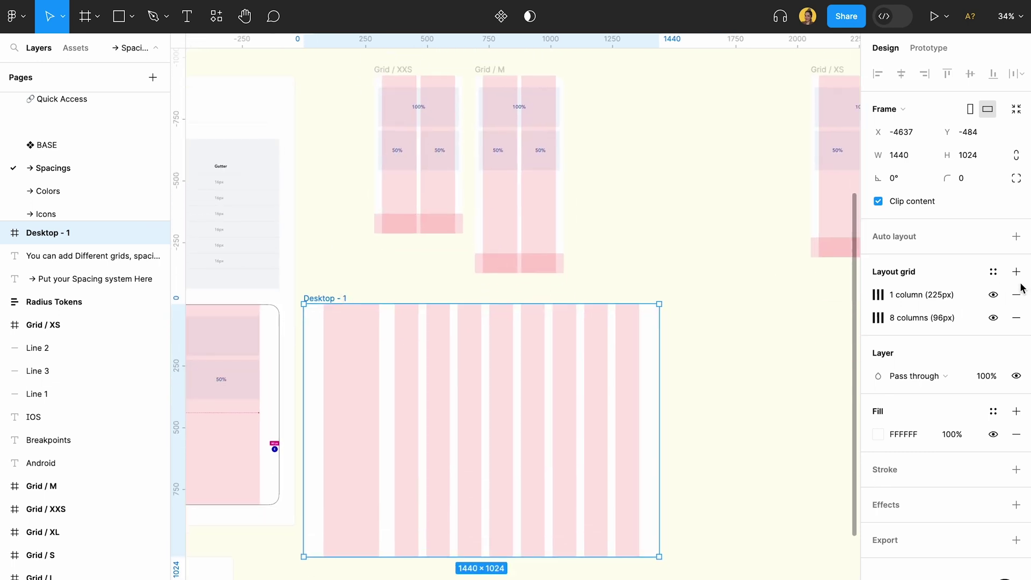
Apply the Dashboard Grid style to the desktop frame, and swap it for the Grid/IOS/M style.
left_click(1000, 277)
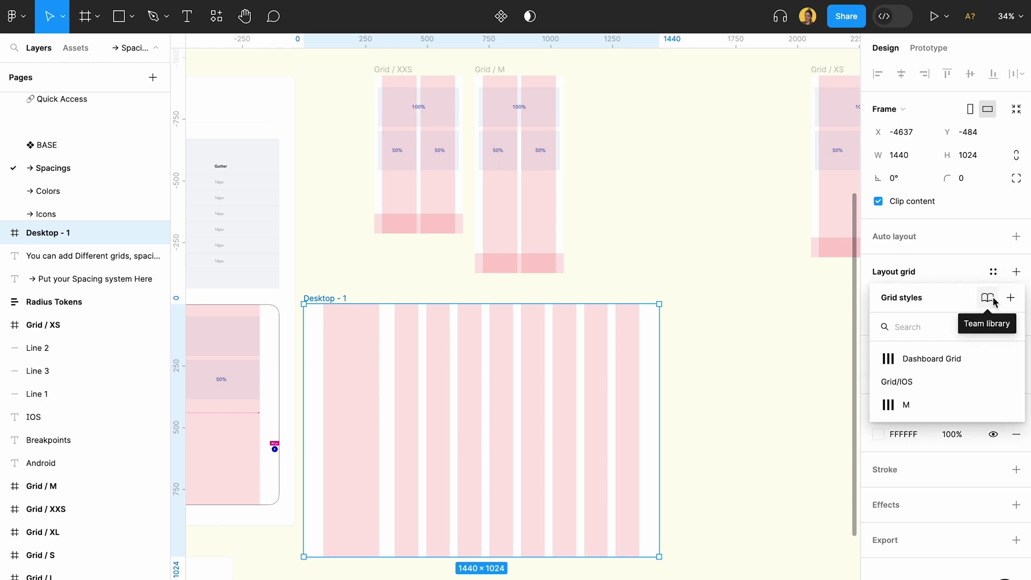
left_click(1011, 299)
left_click(923, 358)
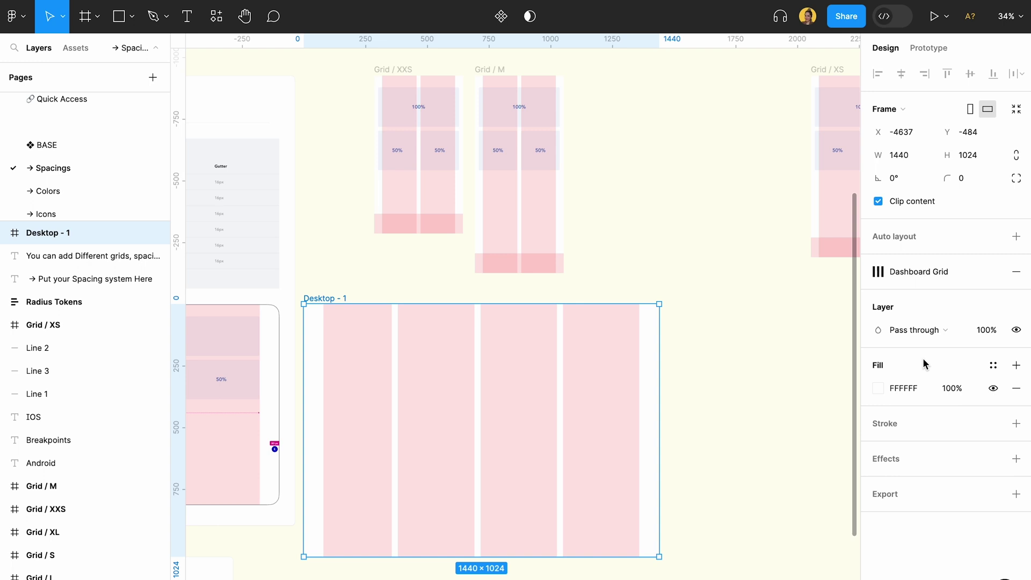
left_click(919, 271)
left_click(907, 404)
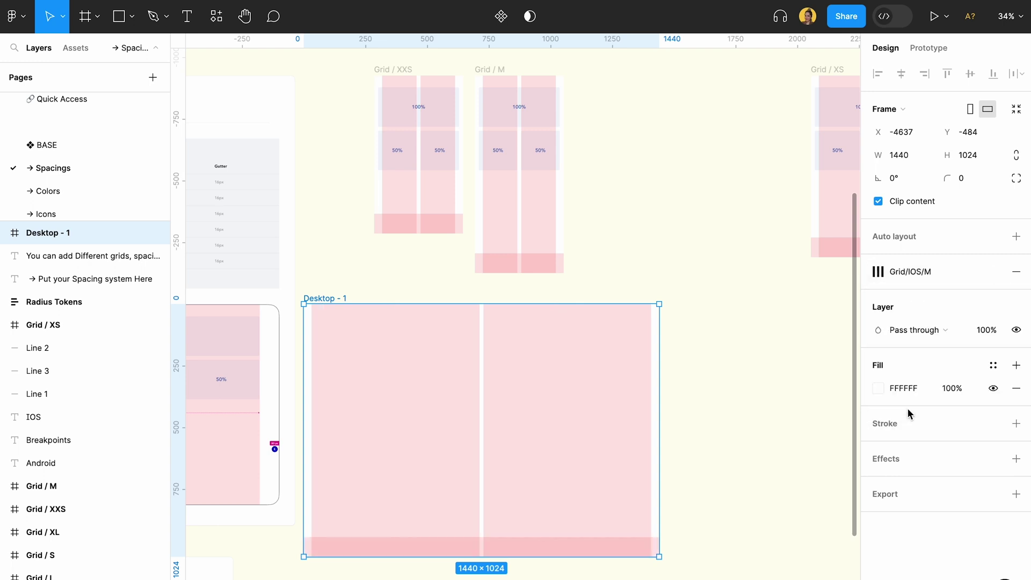
Delete the Desktop - 1 frame from the Spacings page.
left_click(825, 357)
scroll(824, 357, "down", 3)
left_click(501, 314)
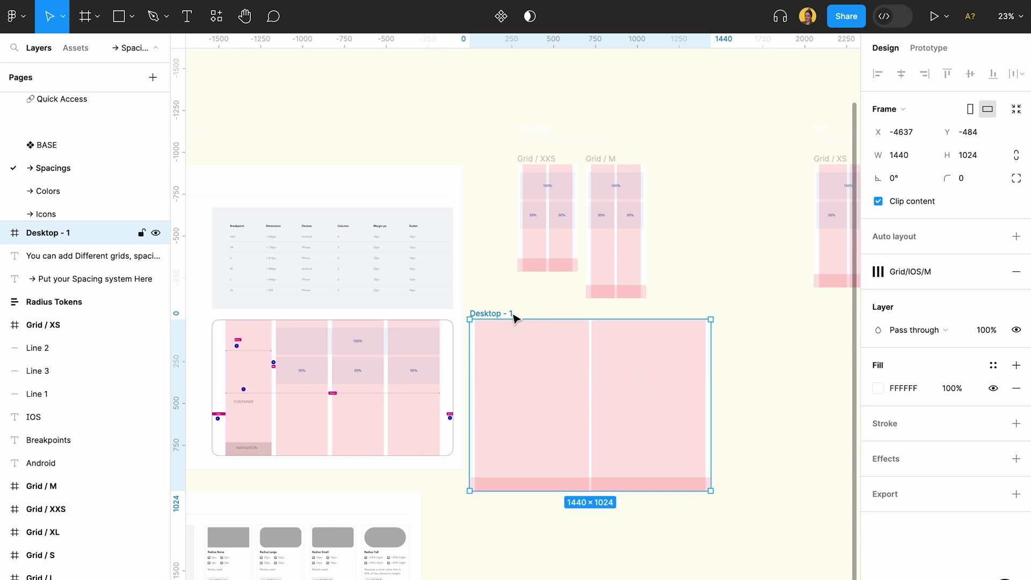
key("Delete")
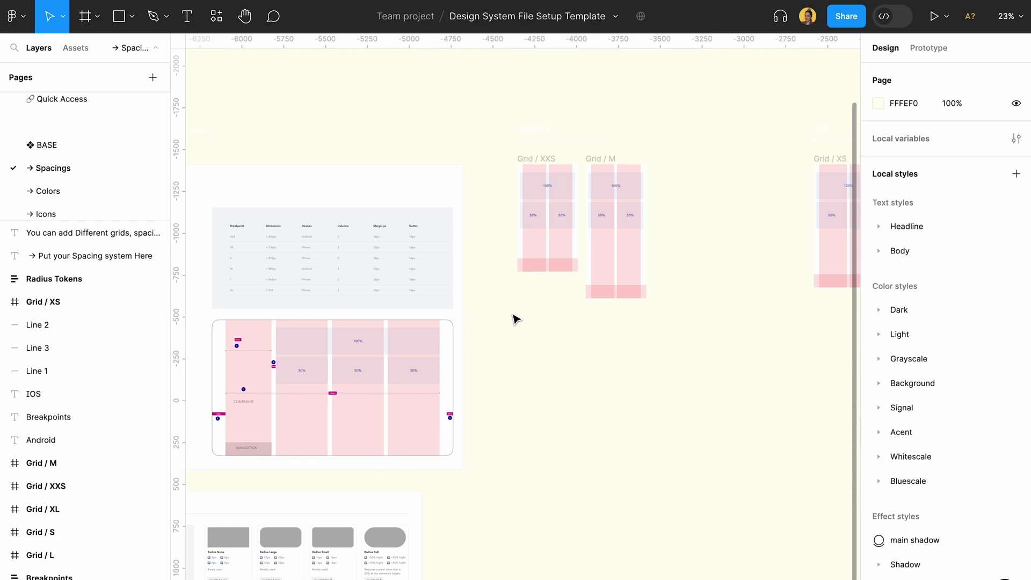
Examine the Breakpoints overview table and the Breakpoint L (1440px) layout with its column, gutter, container and margin annotations.
scroll(376, 247, "left", 5)
scroll(351, 248, "up", 5)
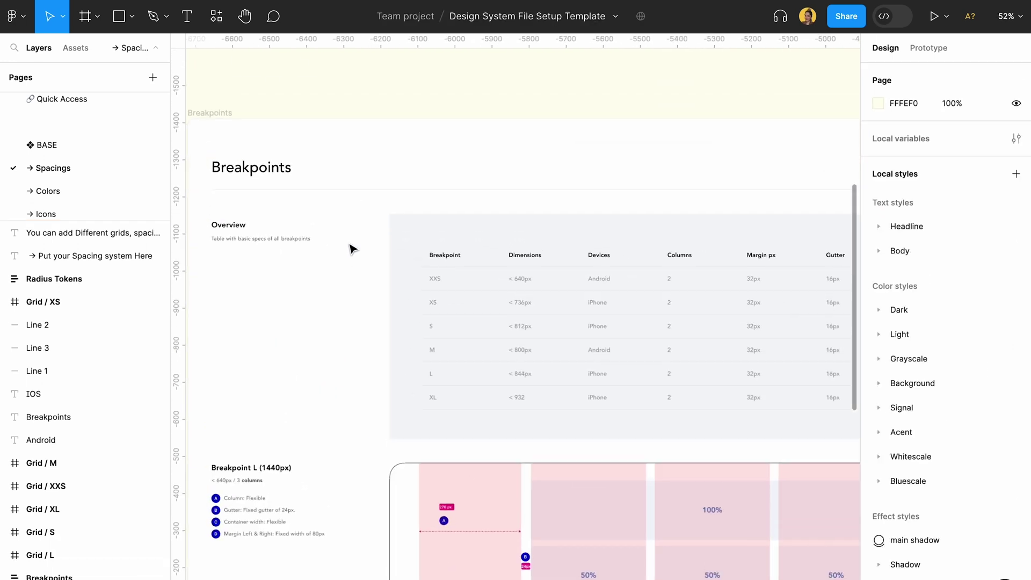
scroll(511, 246, "down", 3)
scroll(511, 247, "down", 5)
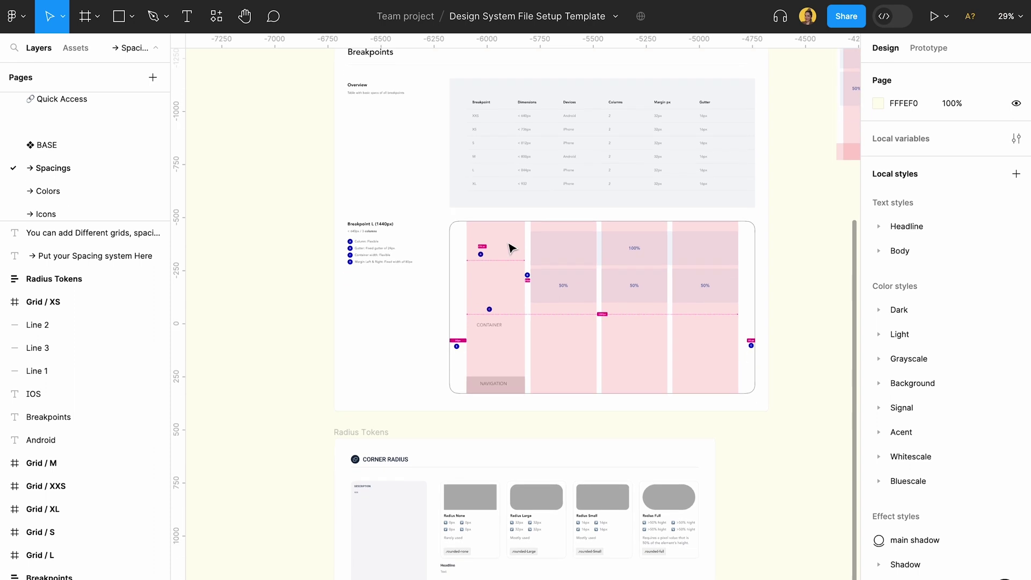
scroll(510, 236, "up", 5)
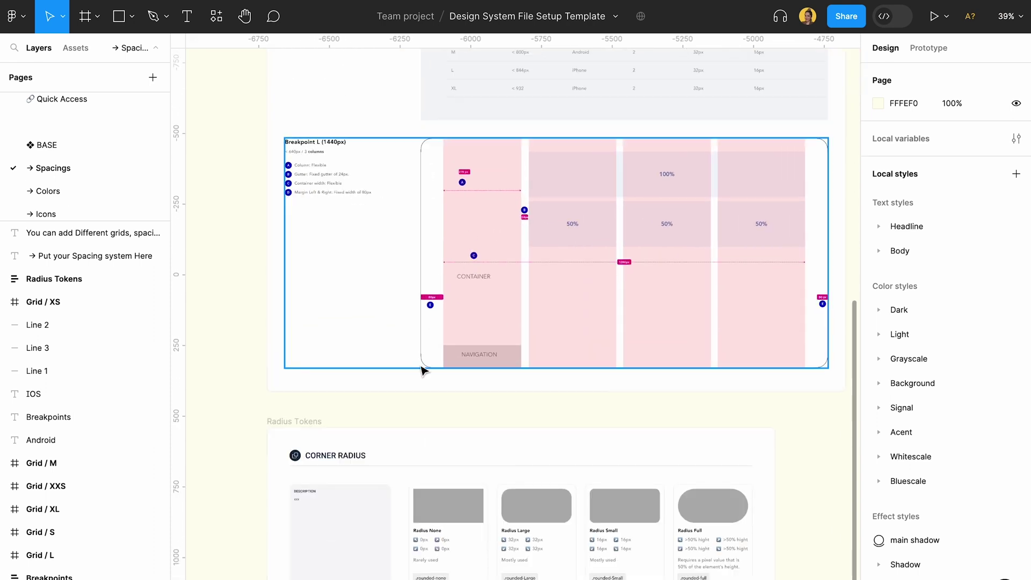
scroll(610, 297, "right", 2)
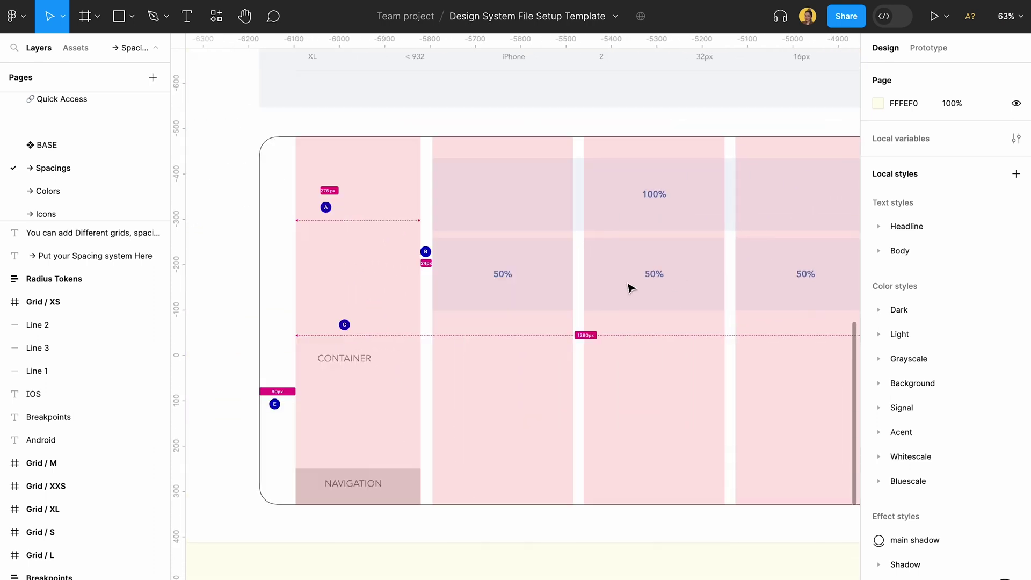
scroll(596, 285, "down", 3)
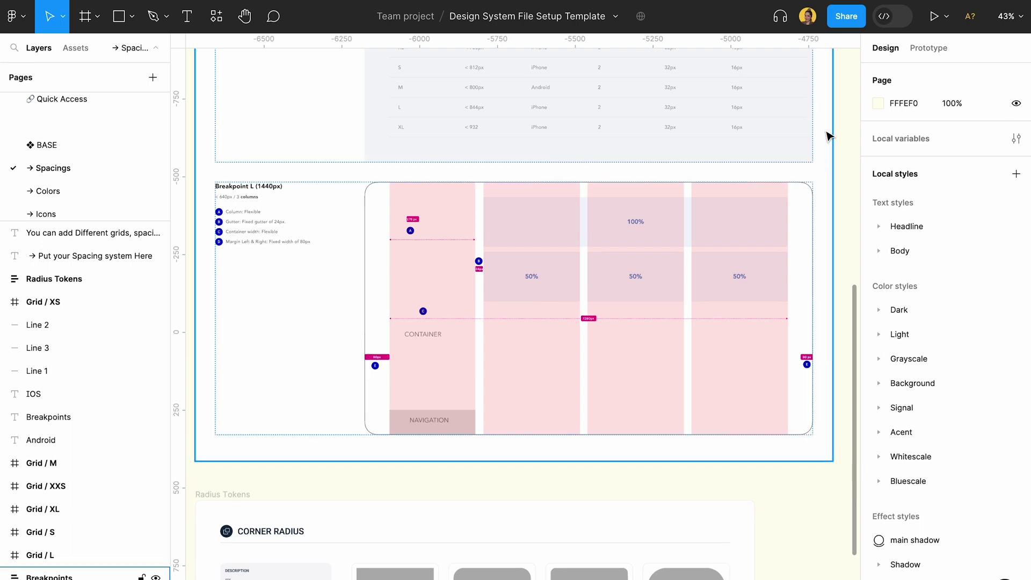
scroll(842, 153, "right", 2)
scroll(842, 154, "up", 1)
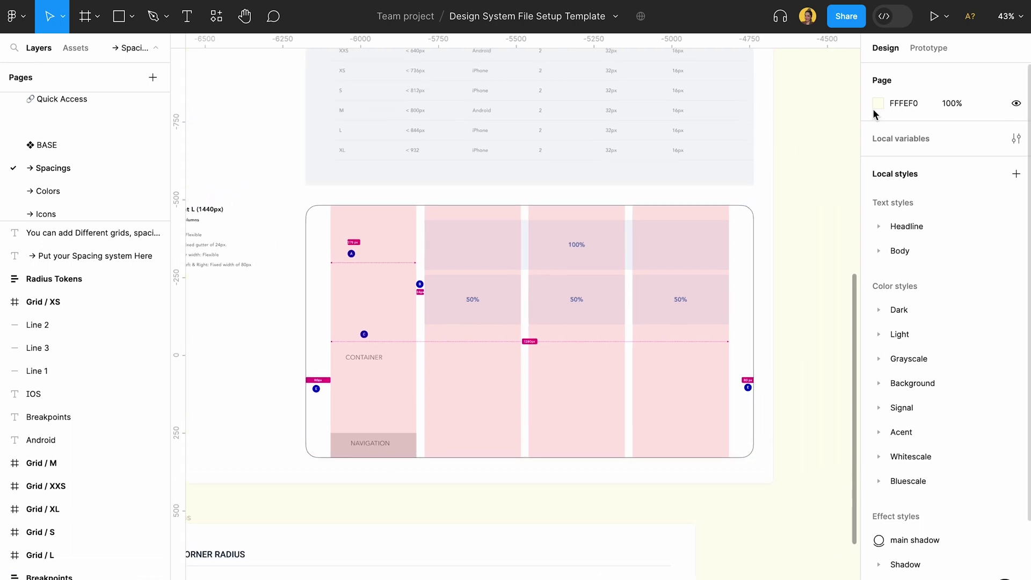
Create a local number variable named Spacing-s.
left_click(1017, 138)
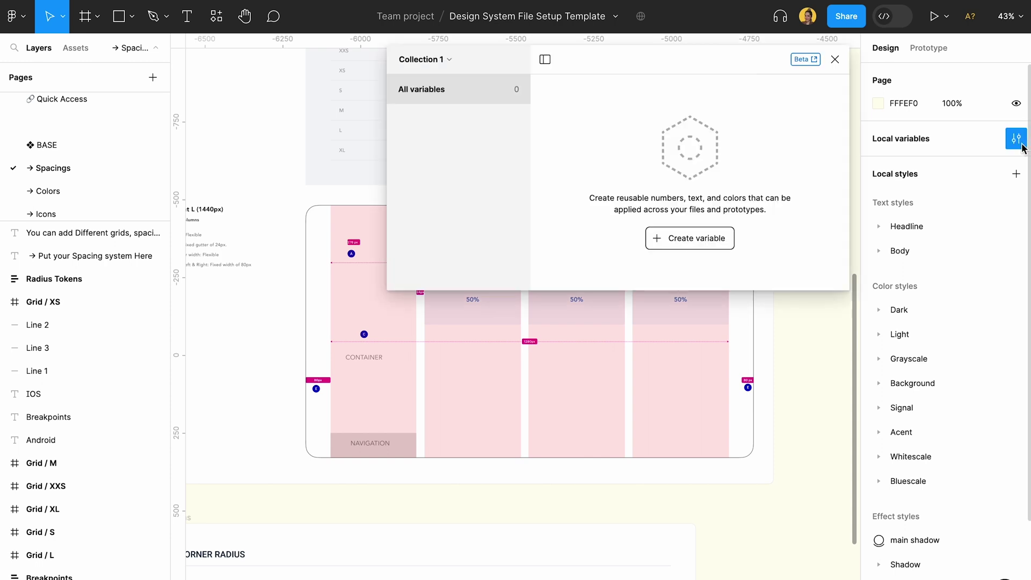
left_click(674, 240)
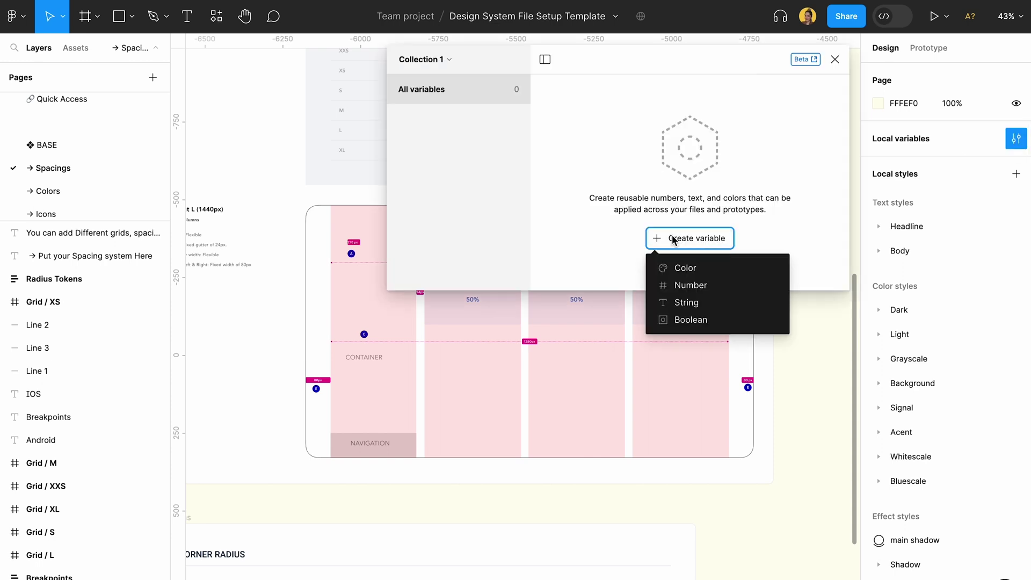
left_click(731, 286)
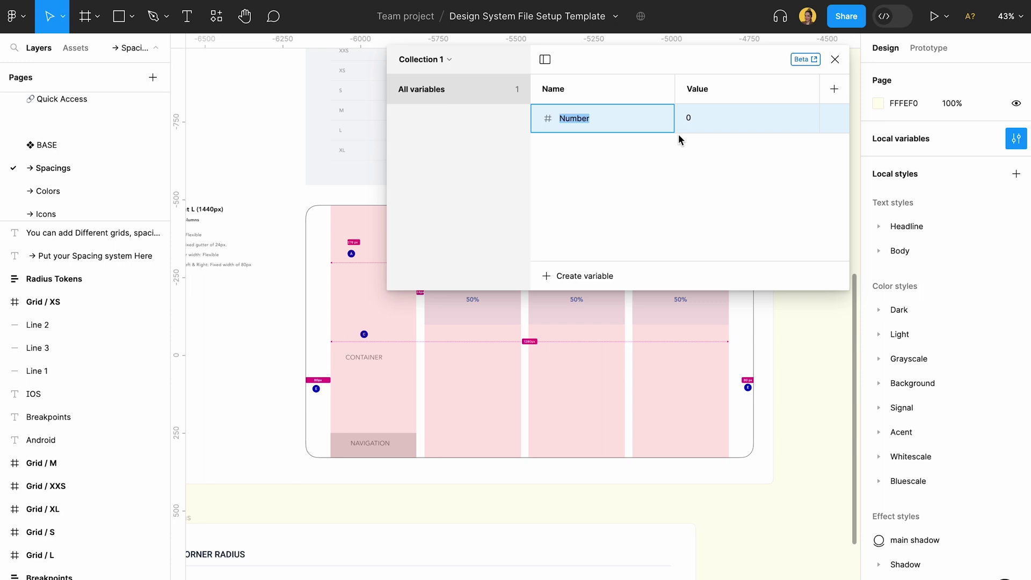
type("Sp")
key("Return")
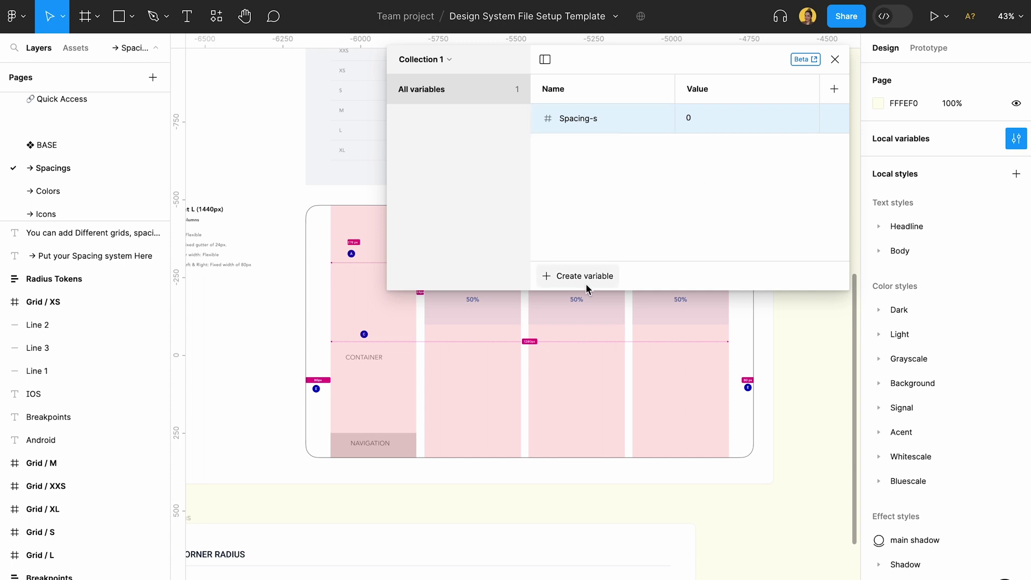
Add a second number variable to the collection and name it Spacing-m.
left_click(585, 282)
left_click(577, 323)
left_click(597, 118)
left_click(598, 119)
double_click(598, 149)
type("Spacing-m")
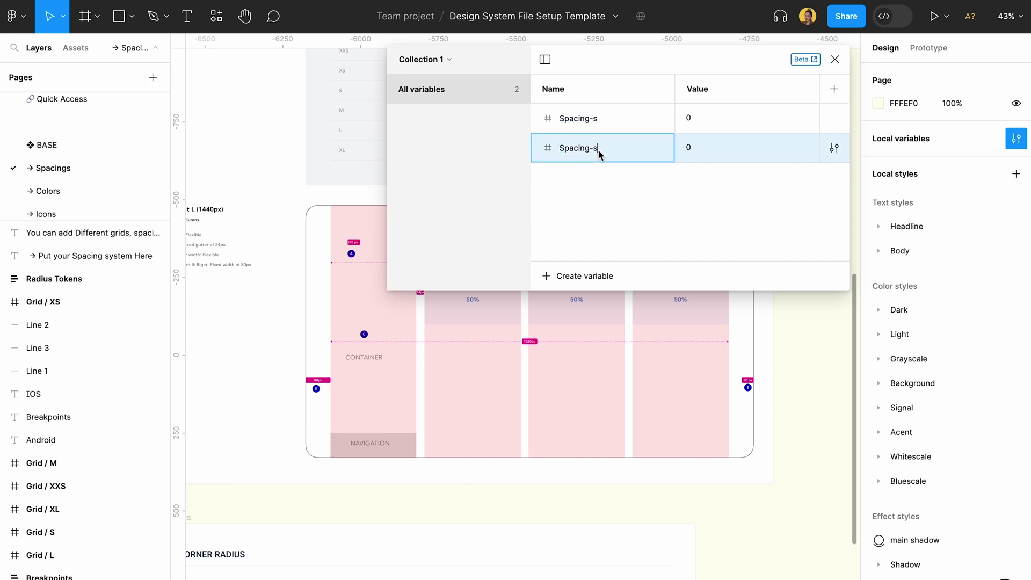
Set the value of the Spacing-m variable to 4.
left_click(693, 149)
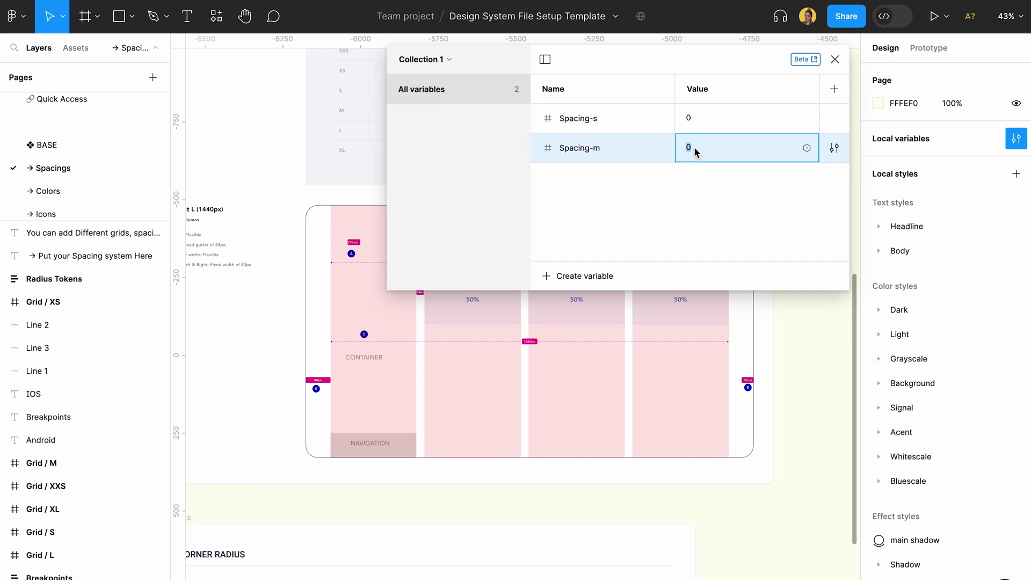
type("8")
key("Return")
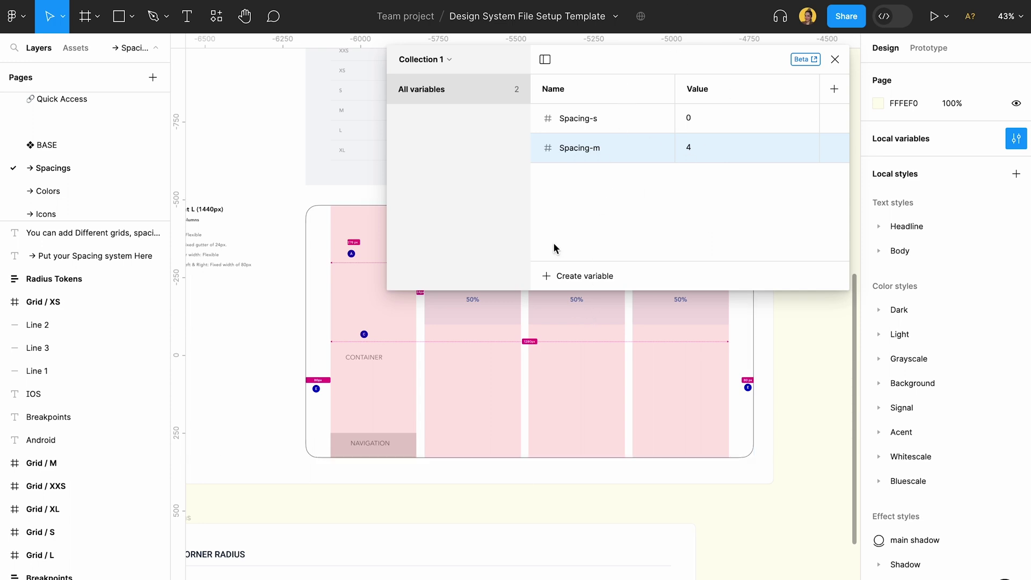
Check which variables can be applied to the Grid / XXS frame's height, width and corner radius, then close the variables window.
scroll(577, 357, "down", 5)
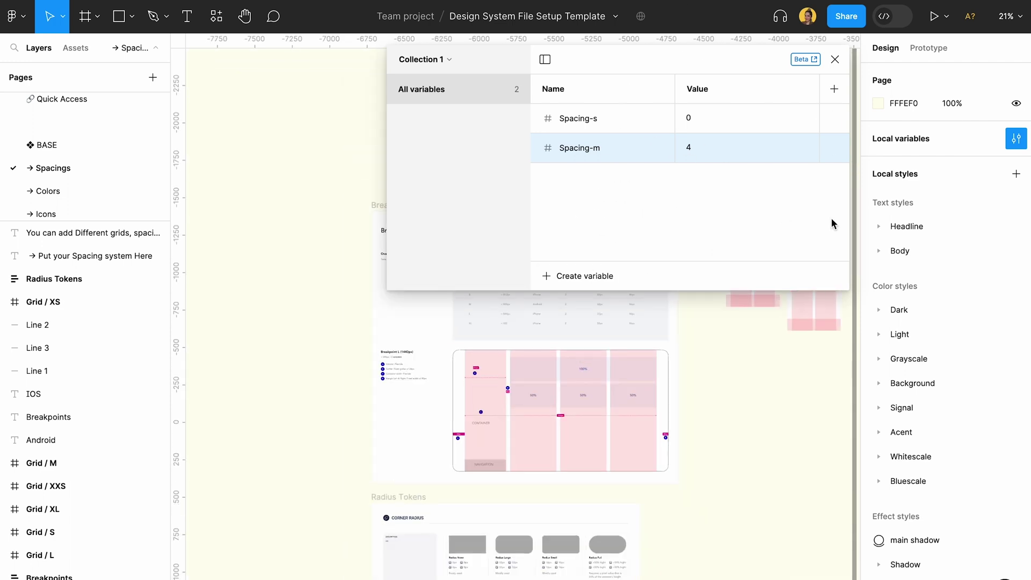
scroll(698, 344, "up", 5)
left_click(612, 370)
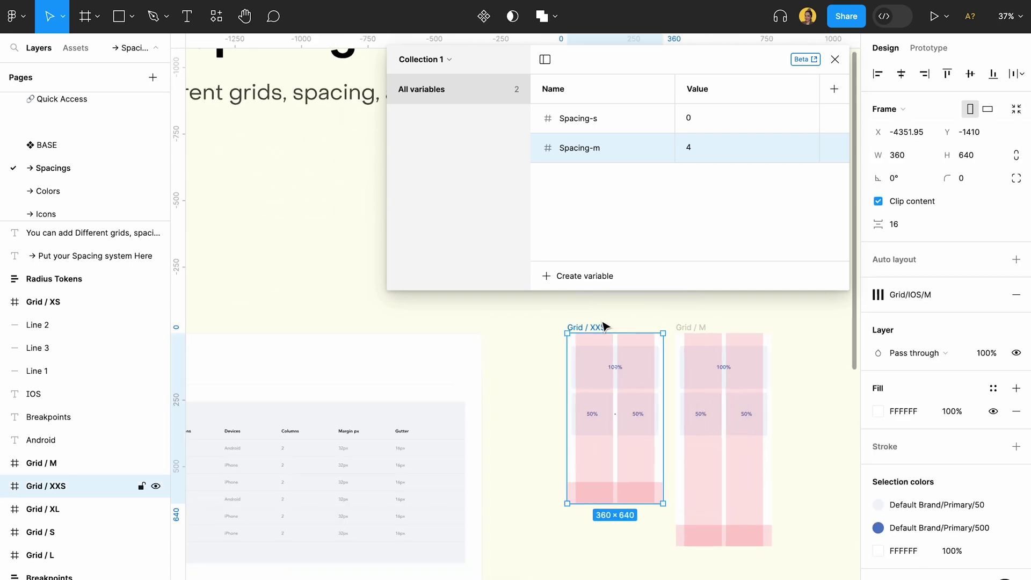
left_click(996, 156)
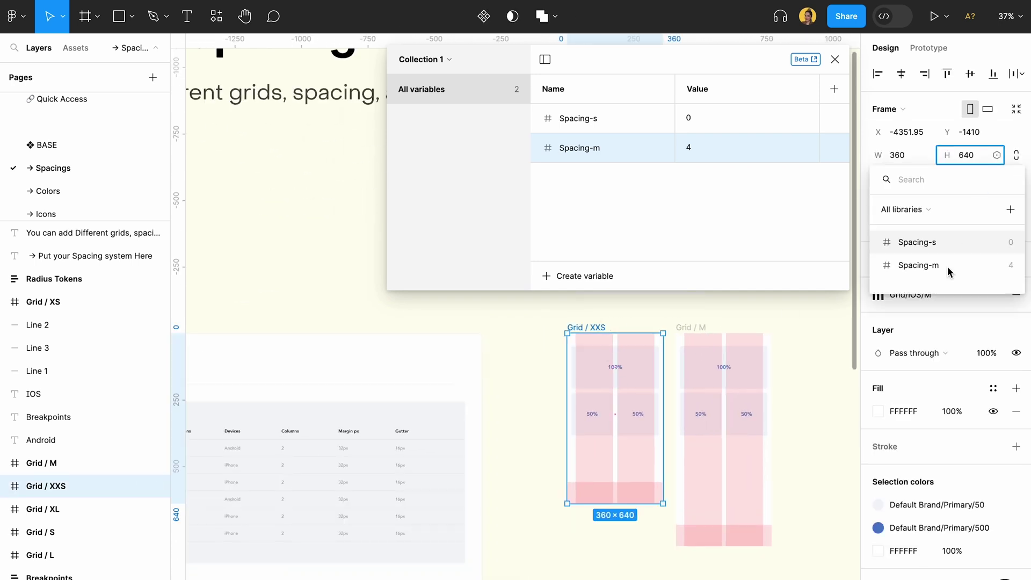
left_click(927, 155)
left_click(928, 155)
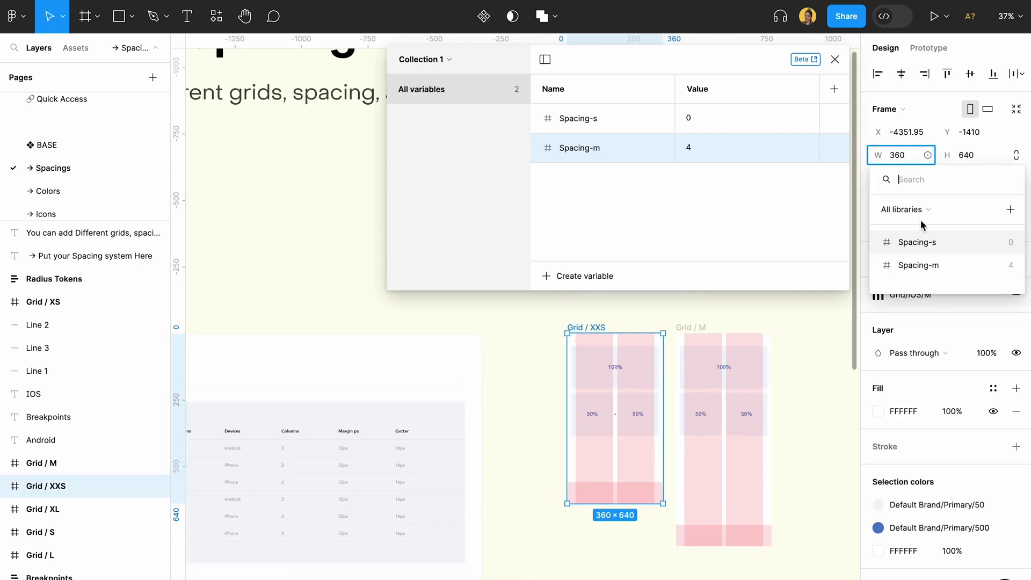
left_click(864, 307)
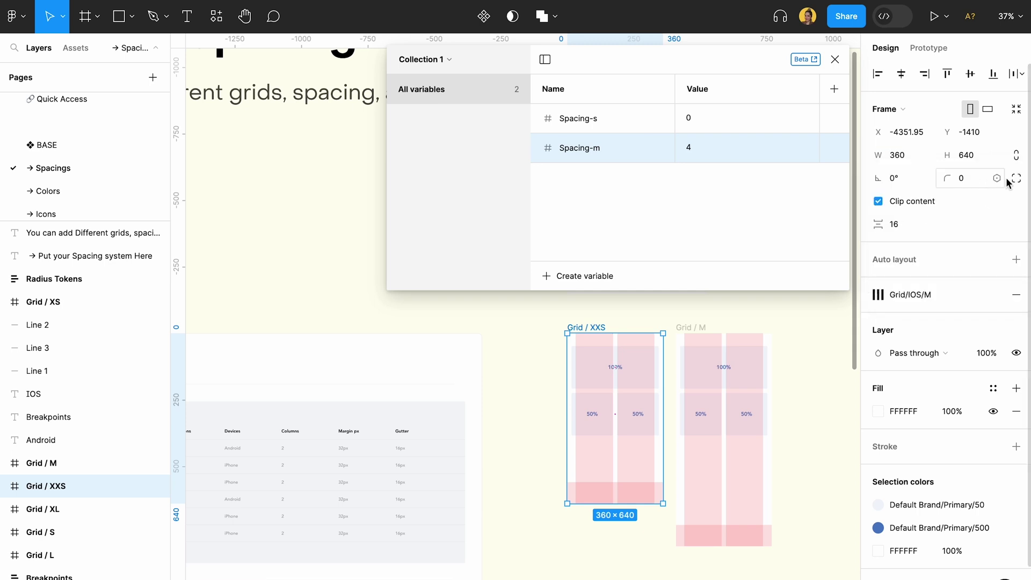
left_click(997, 177)
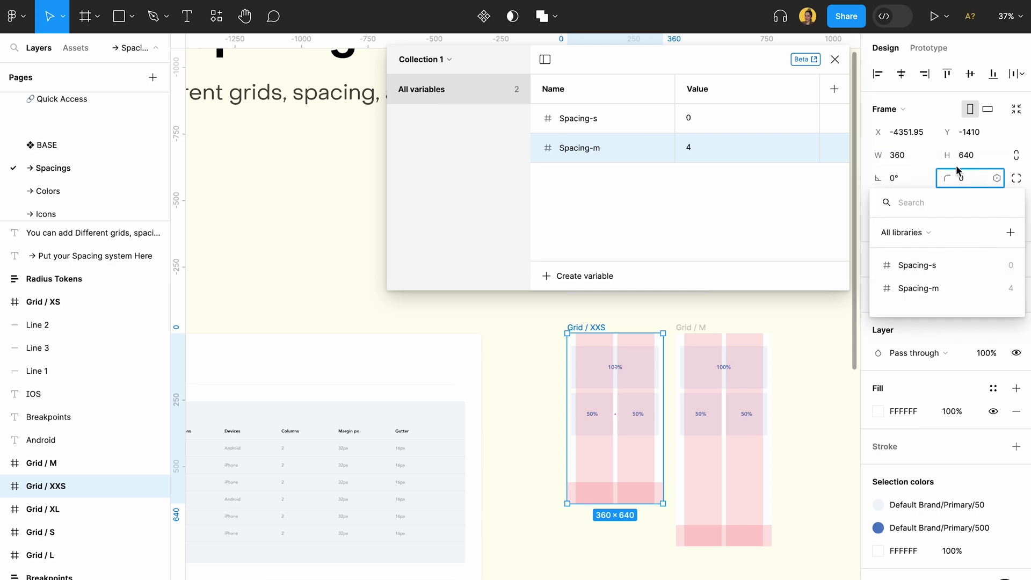
left_click(924, 177)
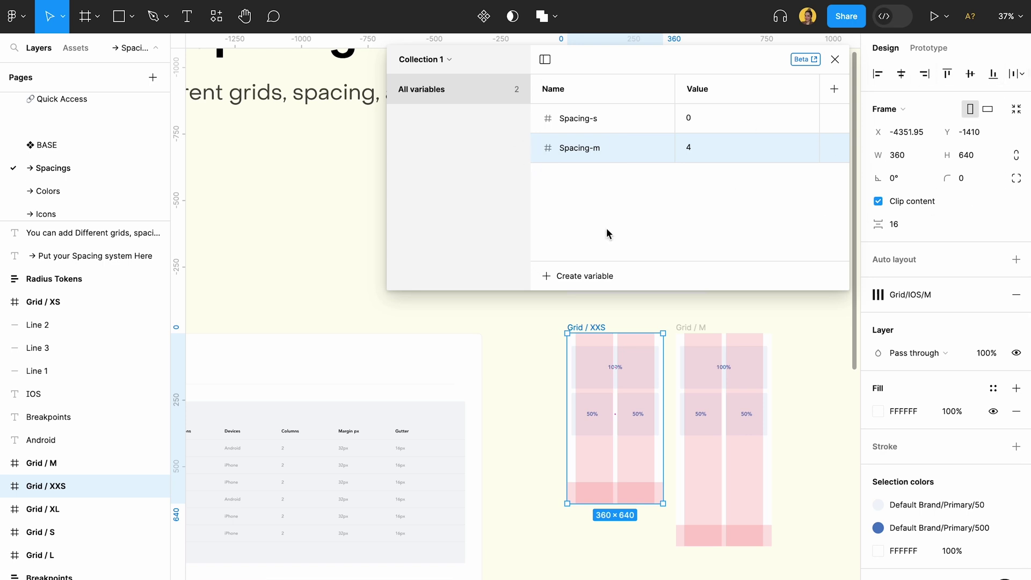
left_click(831, 61)
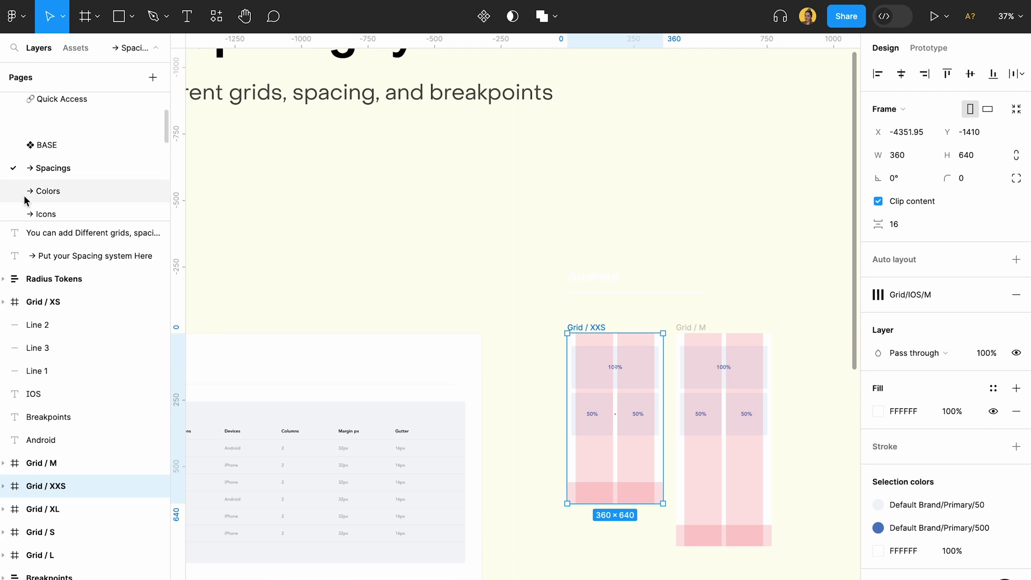
Switch to the Colors page and examine the Black&White, Grayscale and Whitescale swatches in the Color Primitives frame.
scroll(475, 214, "down", 3)
scroll(475, 213, "right", 2)
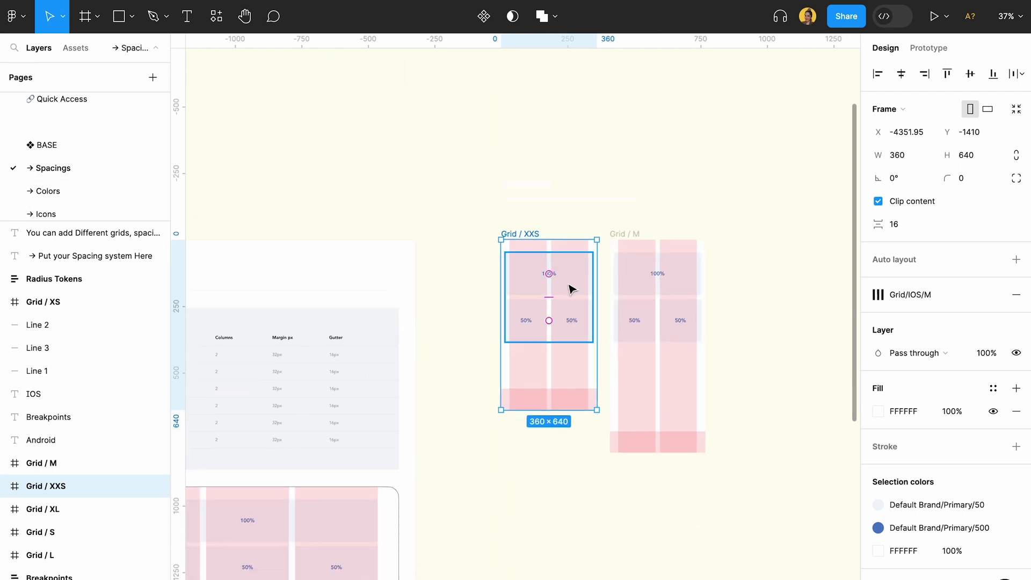
left_click(48, 191)
left_click(339, 207)
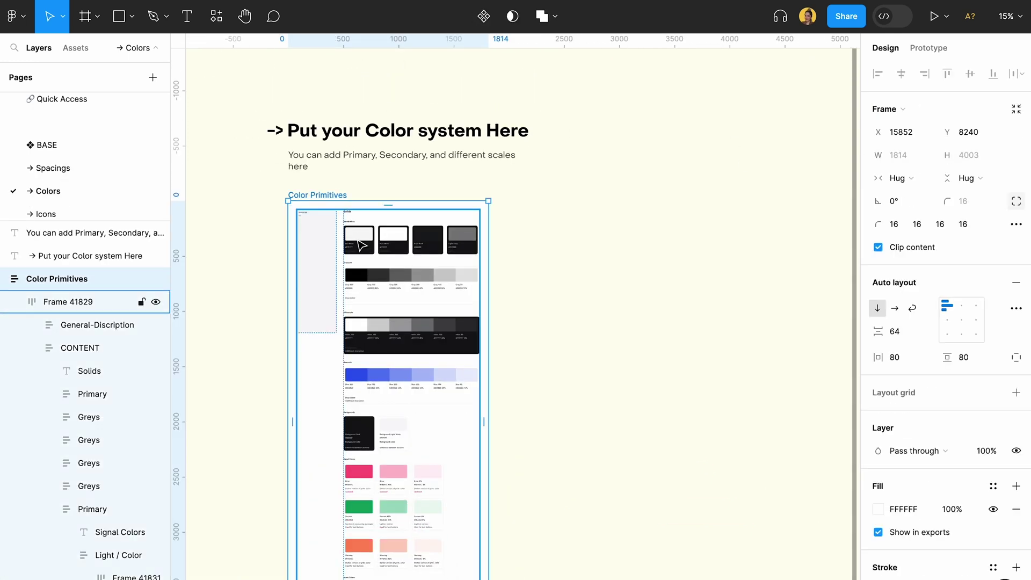
scroll(362, 272, "up", 5)
scroll(561, 171, "down", 3)
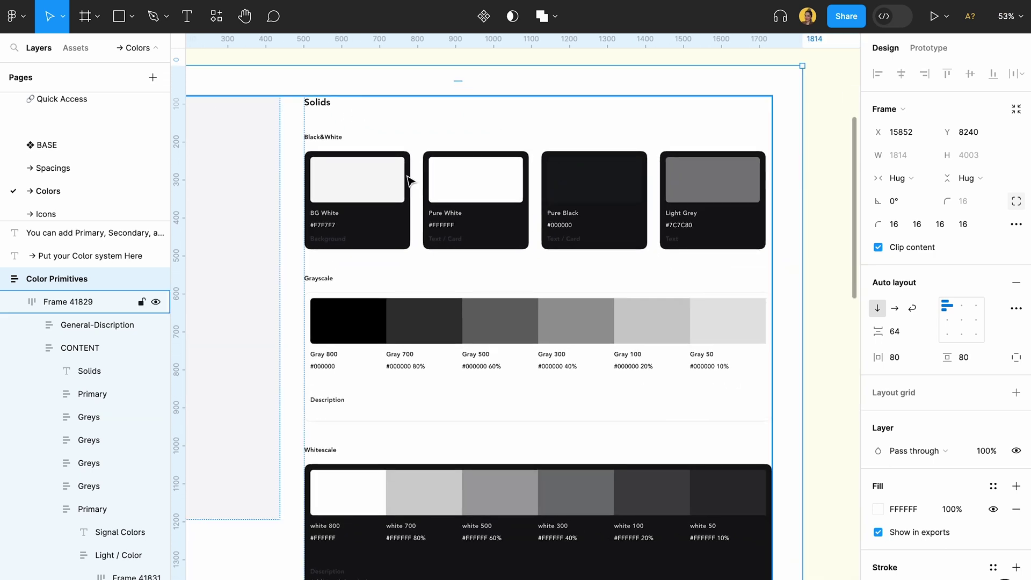
key("Escape")
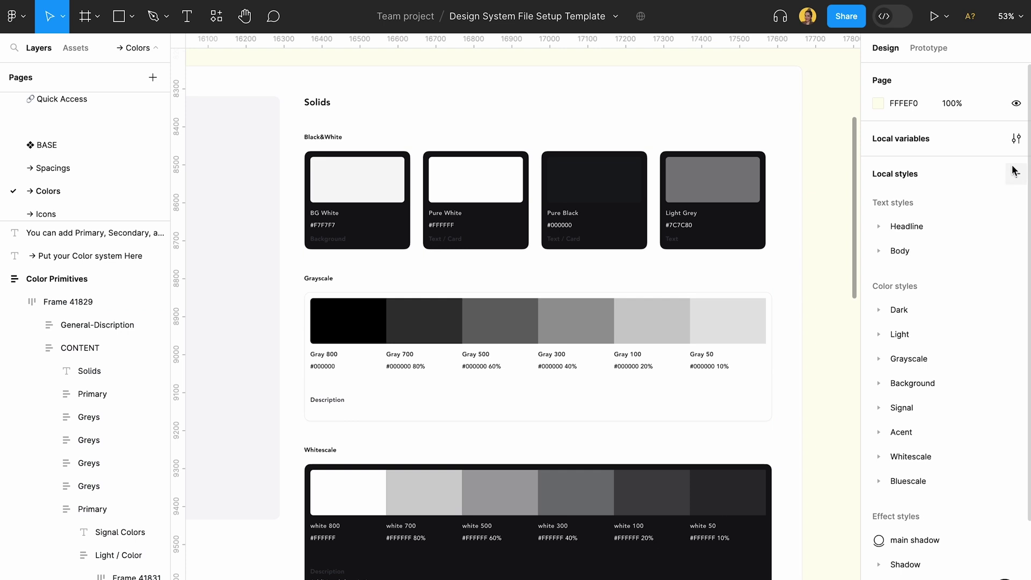
Create a color variable in Collection 1 and add two more modes, Mode 2 and Mode 3, to the collection.
left_click(1016, 138)
left_click(545, 277)
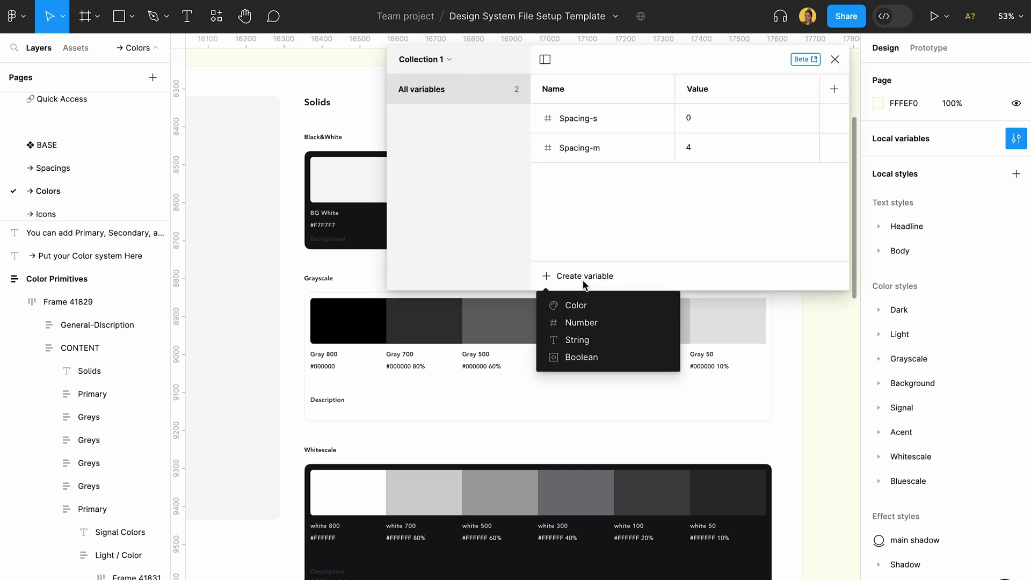
left_click(605, 306)
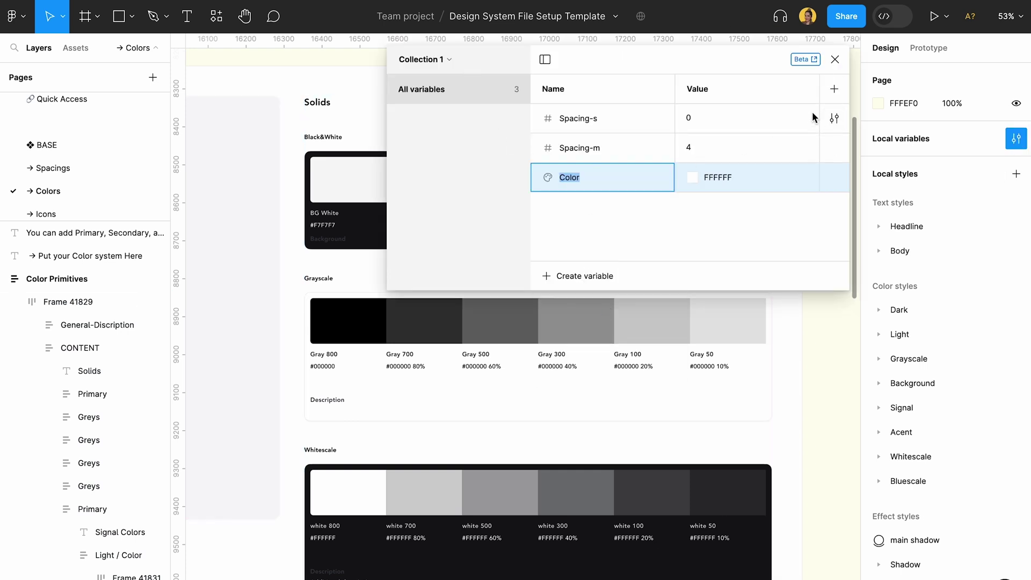
left_click(834, 89)
left_click(834, 89)
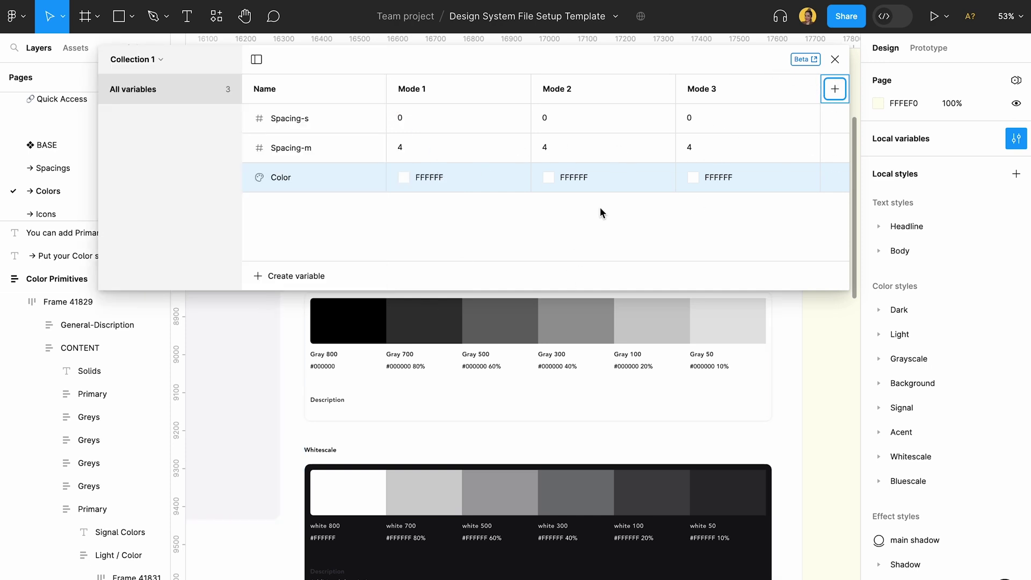
Delete the Color variable from Collection 1 and close the variables window.
right_click(771, 178)
left_click(816, 237)
left_click(723, 386)
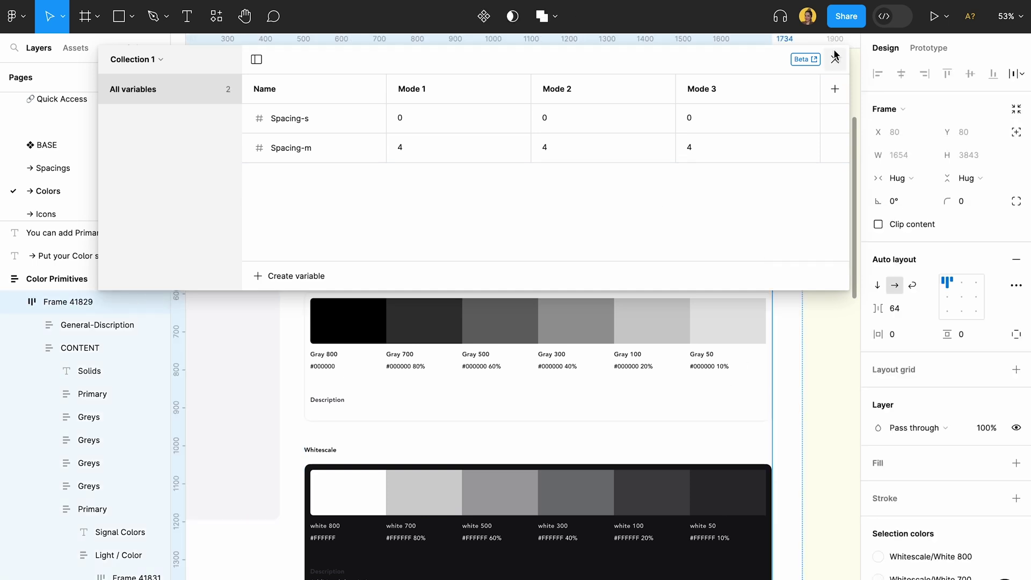
left_click(835, 57)
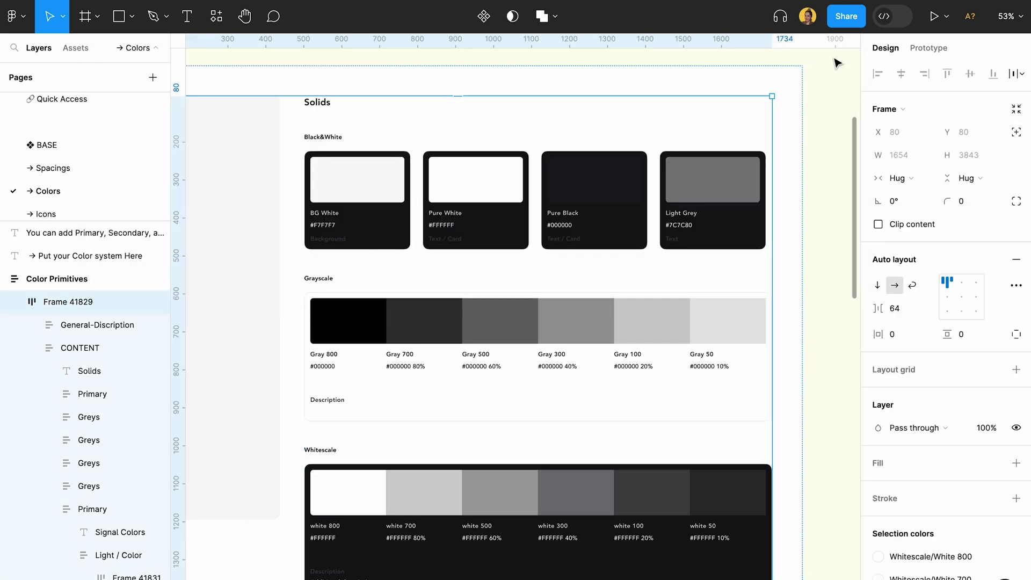
Select the color rectangle inside the BG White swatch and open the style library for its fill.
double_click(354, 196)
double_click(355, 196)
double_click(354, 196)
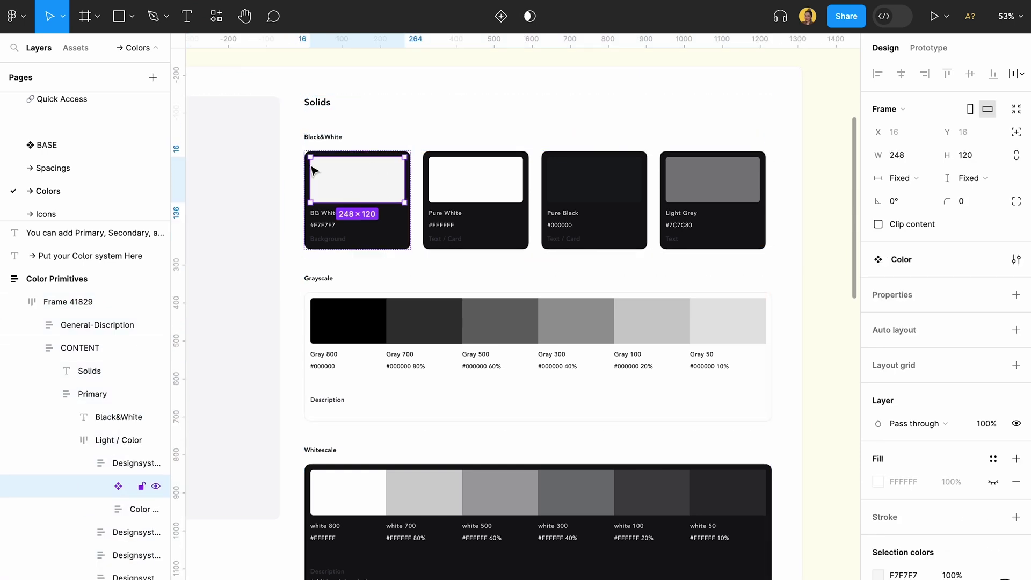
scroll(340, 171, "up", 5)
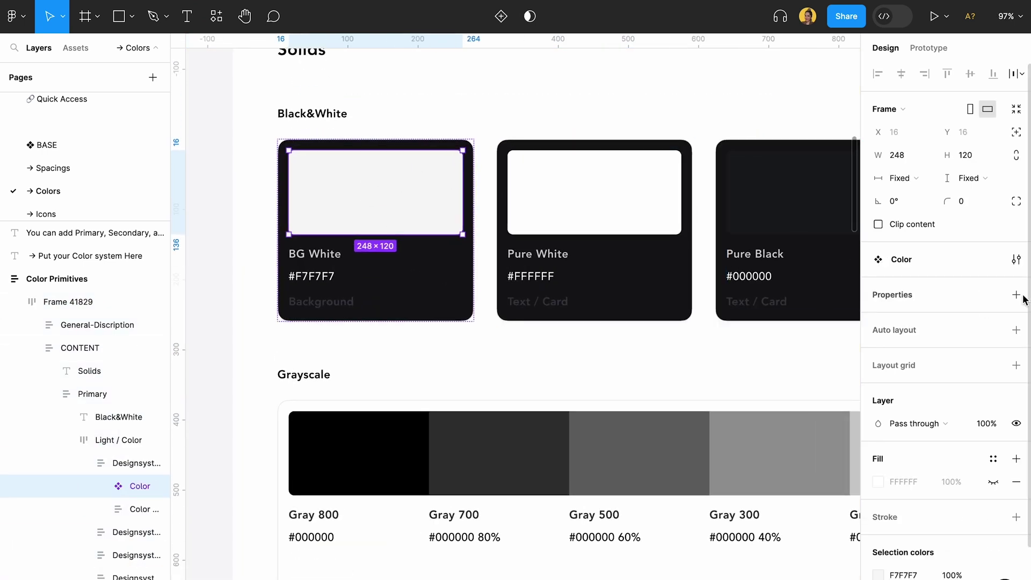
scroll(959, 406, "down", 2)
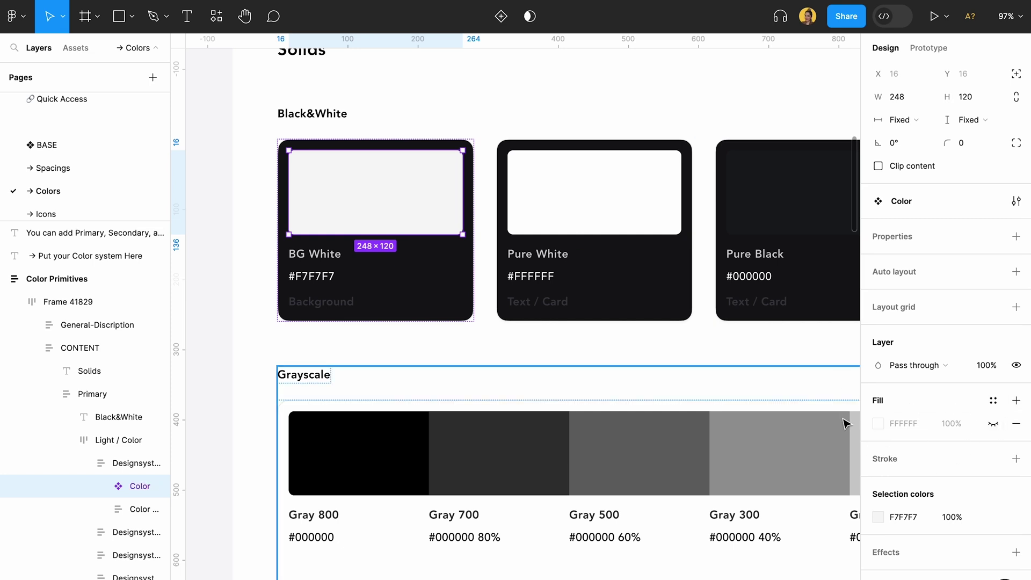
double_click(416, 189)
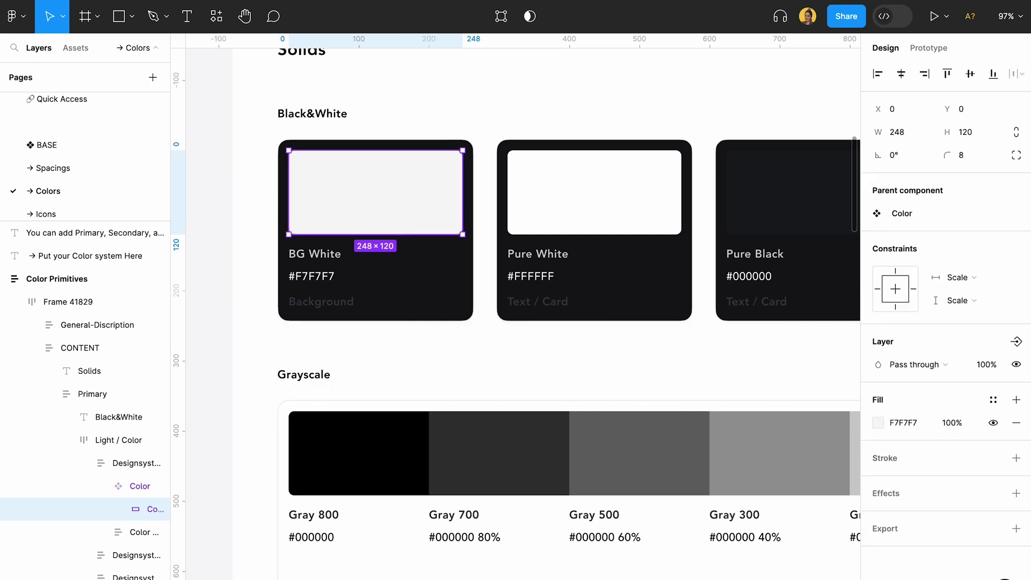
left_click(993, 400)
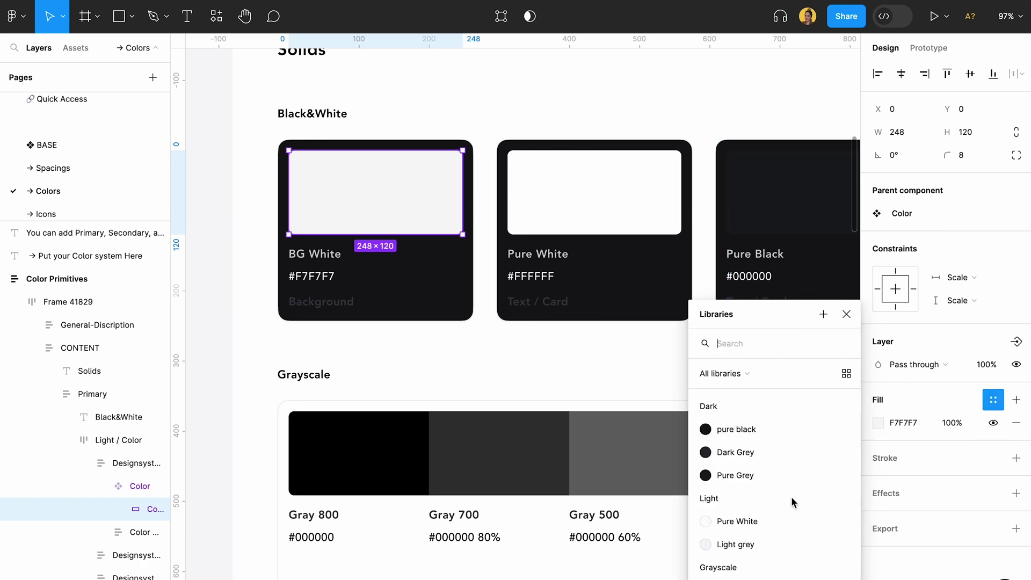
Review the color styles available for the fill, from the Dark group through to Bluescale, and compare them with the swatches.
scroll(756, 534, "down", 10)
scroll(757, 534, "up", 10)
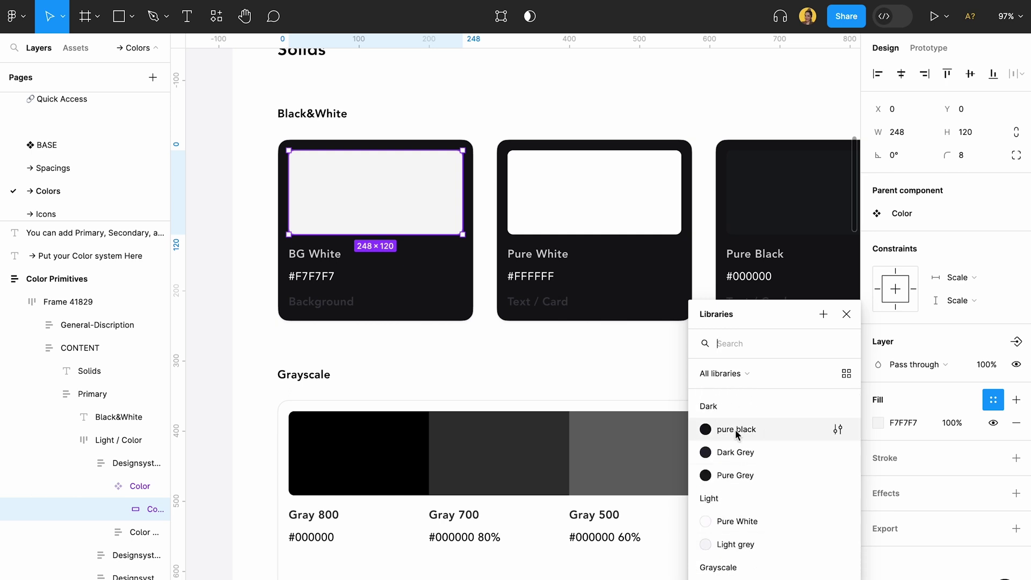
scroll(746, 483, "down", 2)
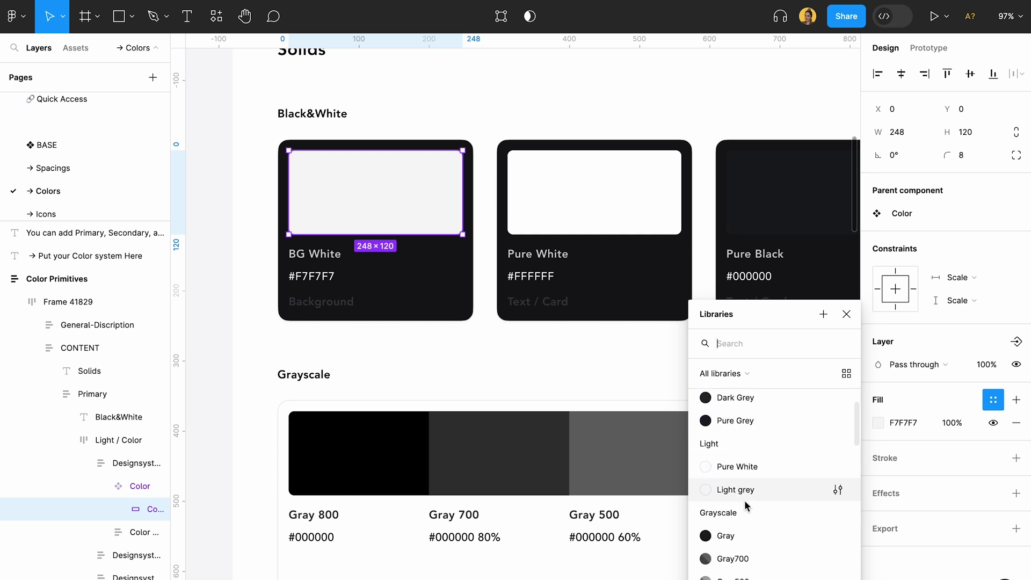
scroll(748, 428, "down", 3)
scroll(747, 563, "down", 4)
scroll(749, 510, "down", 2)
scroll(736, 542, "down", 3)
scroll(752, 505, "down", 2)
scroll(756, 486, "up", 1)
scroll(735, 509, "down", 2)
scroll(720, 546, "down", 4)
scroll(733, 468, "down", 4)
scroll(382, 409, "down", 5)
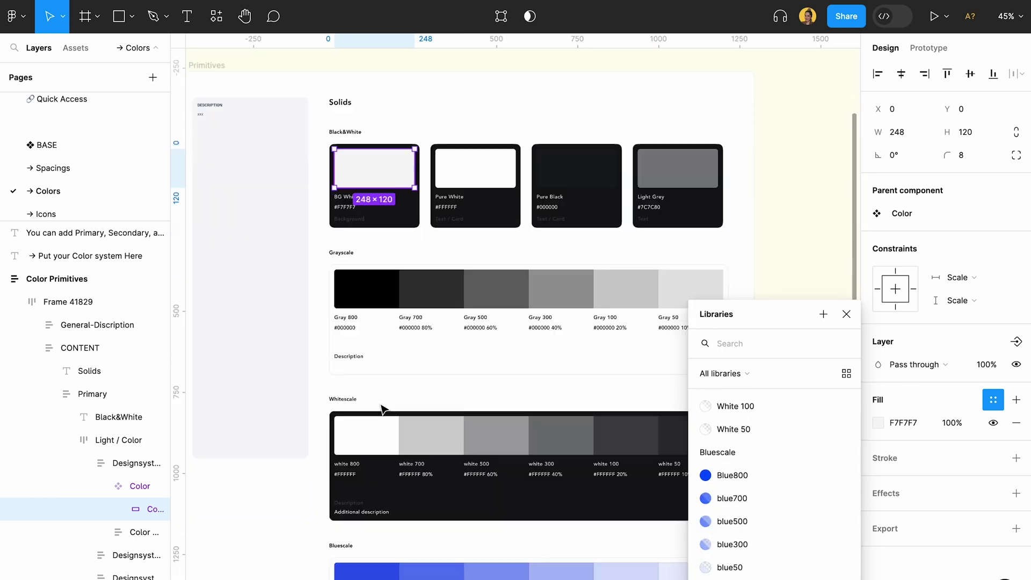
scroll(383, 409, "down", 3)
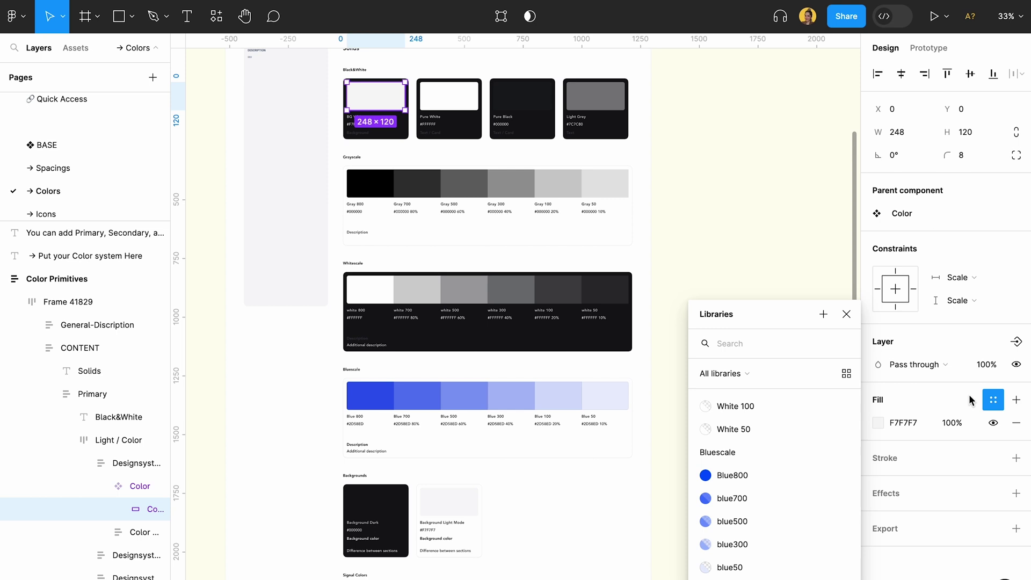
Create a color style named Space/blue from the BG White rectangle's F7F7F7 fill.
left_click(826, 315)
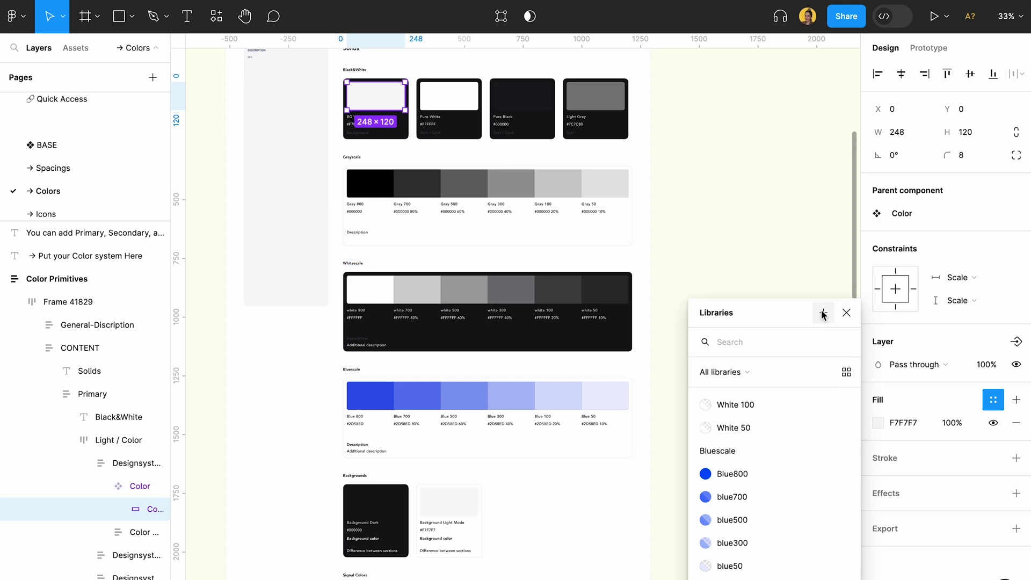
left_click(823, 314)
left_click(491, 313)
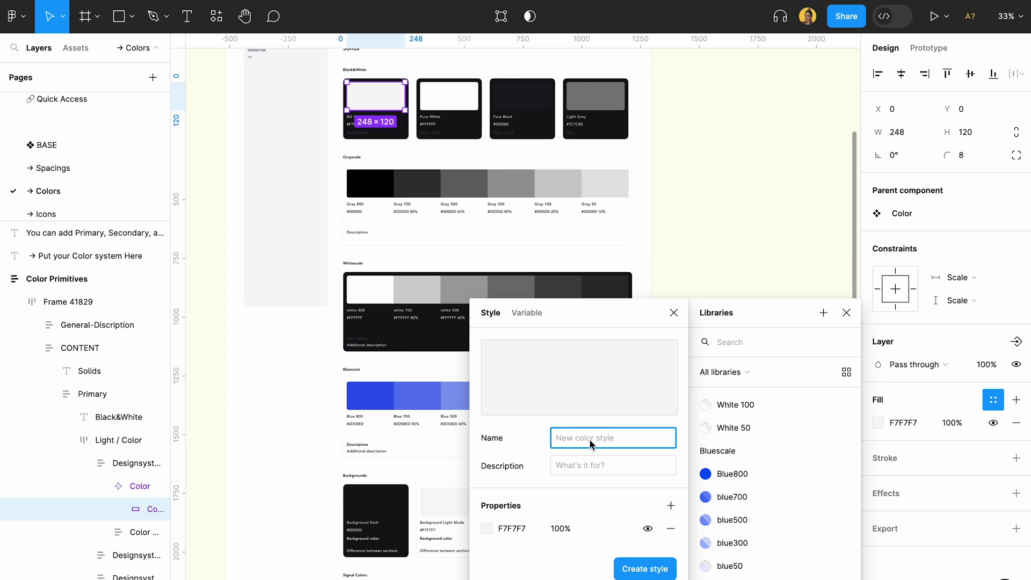
scroll(765, 443, "up", 5)
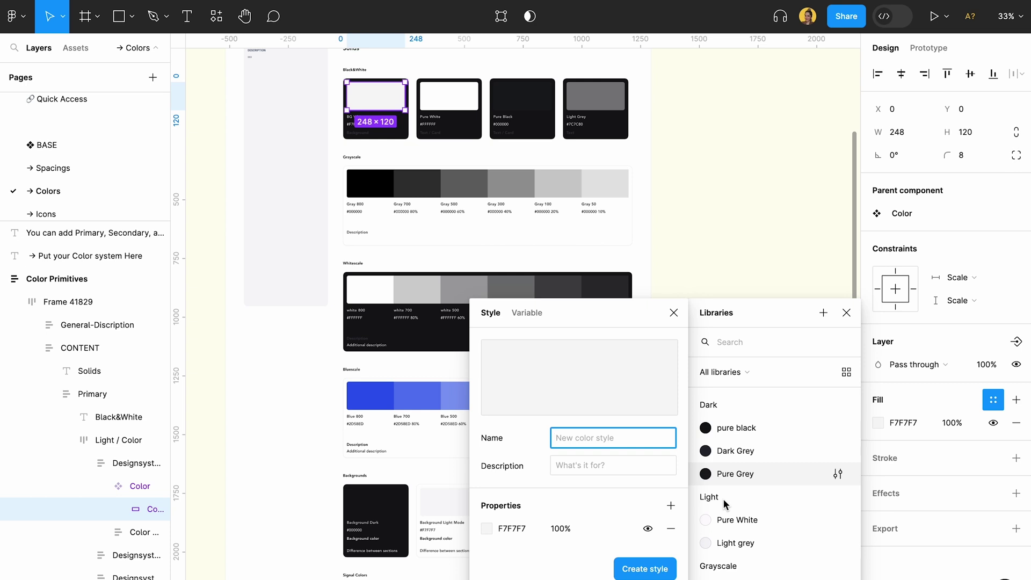
type("Space/blue")
key("Return")
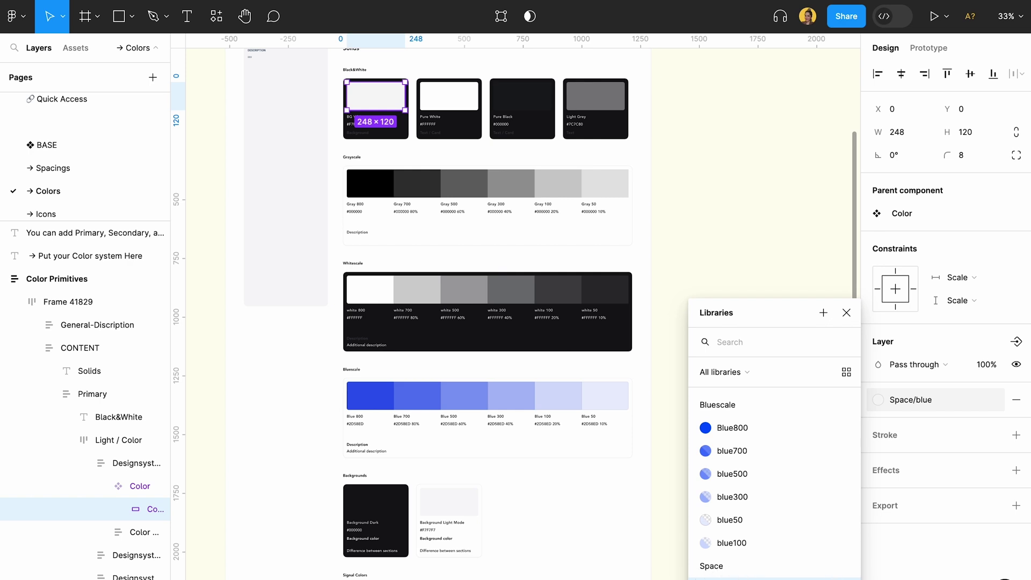
Undo the creation of the Space/blue style, check the library's style list and close it.
key("ctrl+z")
scroll(733, 440, "down", 5)
scroll(726, 492, "up", 5)
scroll(726, 490, "down", 12)
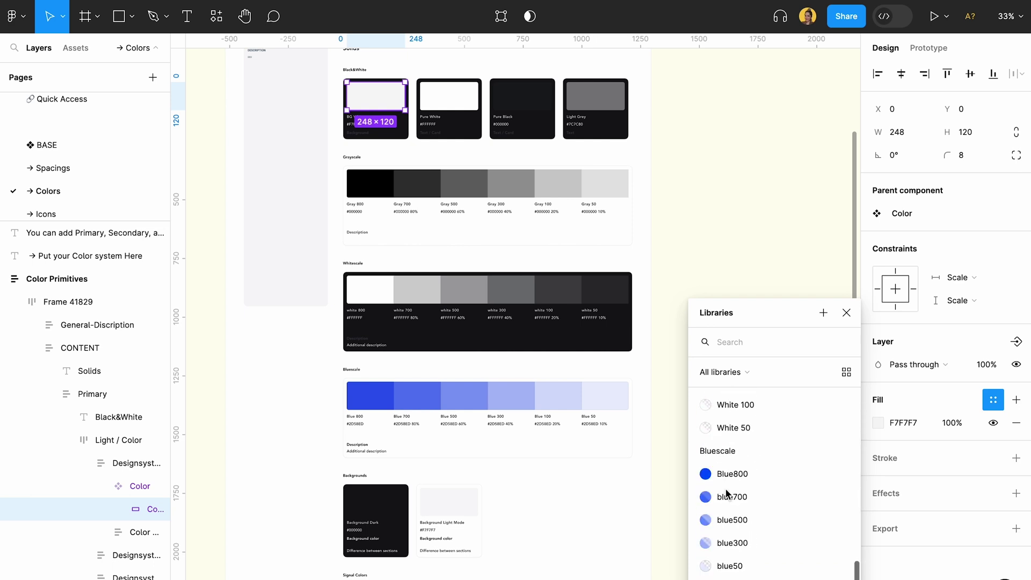
left_click(590, 260)
Examine how the Black&White, Grayscale and Whitescale groups are organized within the Color Primitives content.
scroll(594, 305, "up", 3)
scroll(462, 254, "up", 4)
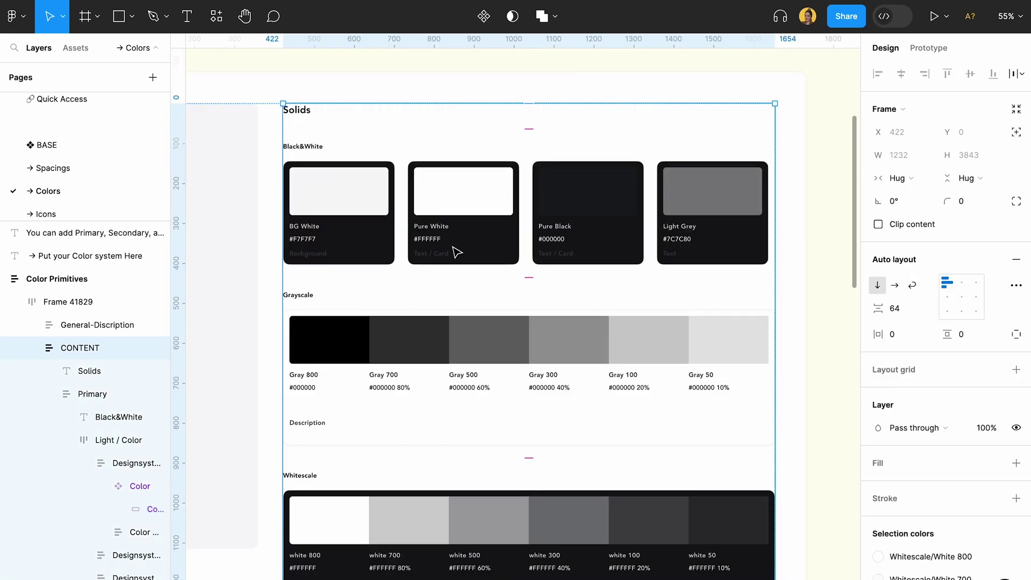
scroll(407, 205, "down", 2)
double_click(410, 224)
left_click(445, 280)
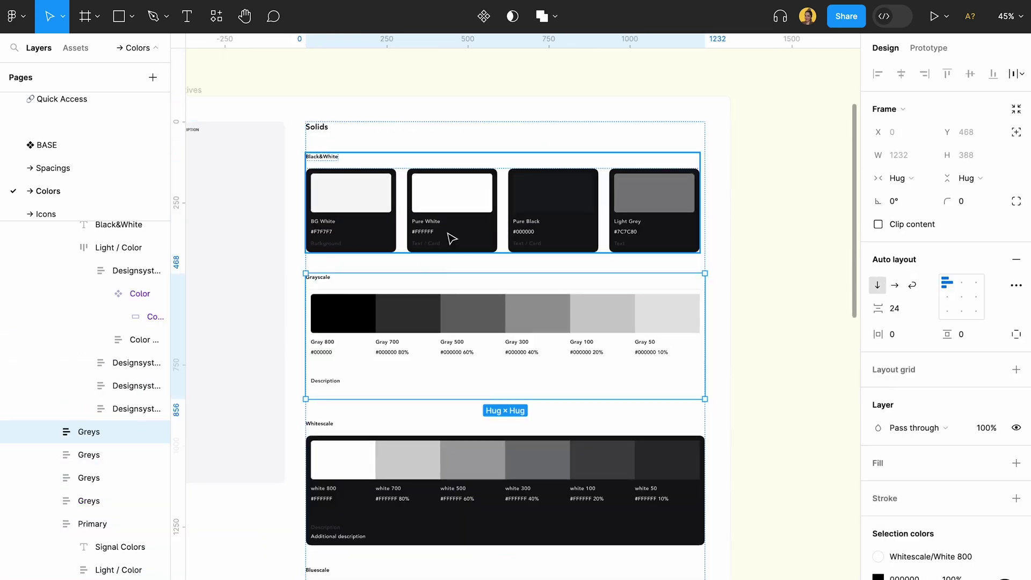
left_click(448, 229)
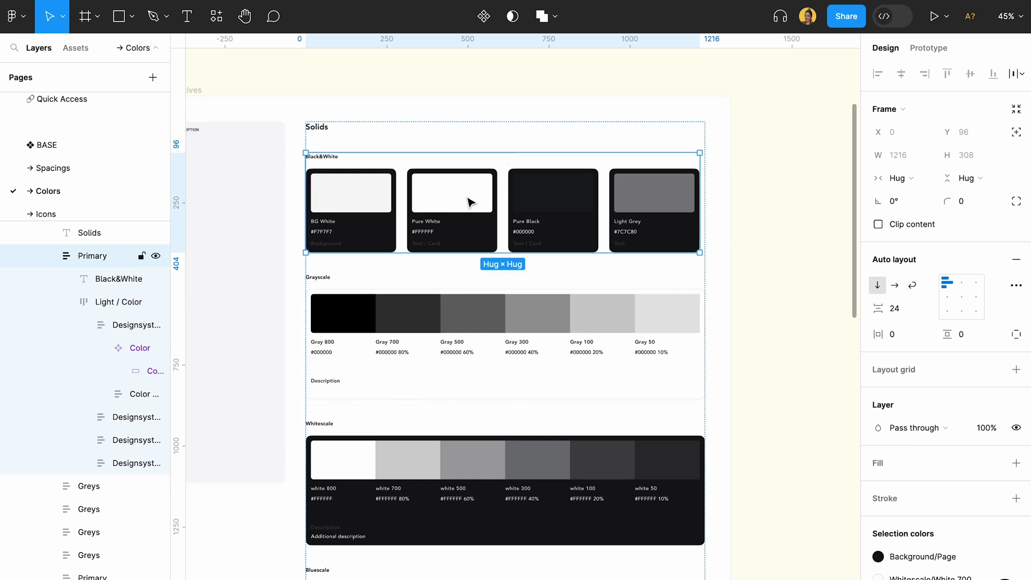
left_click(347, 465)
left_click(357, 356)
scroll(357, 357, "up", 3)
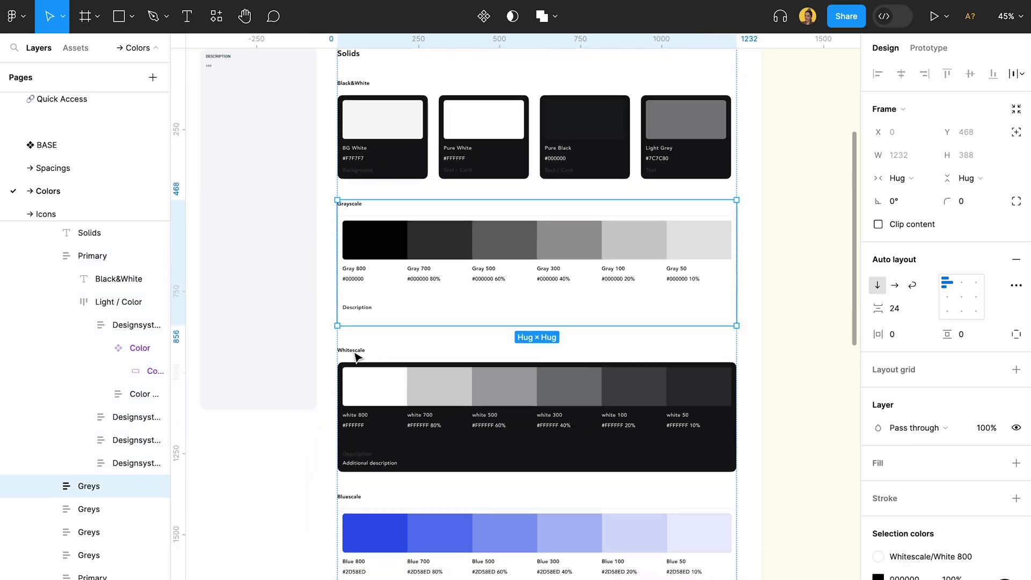
scroll(355, 364, "up", 1)
scroll(356, 364, "right", 1)
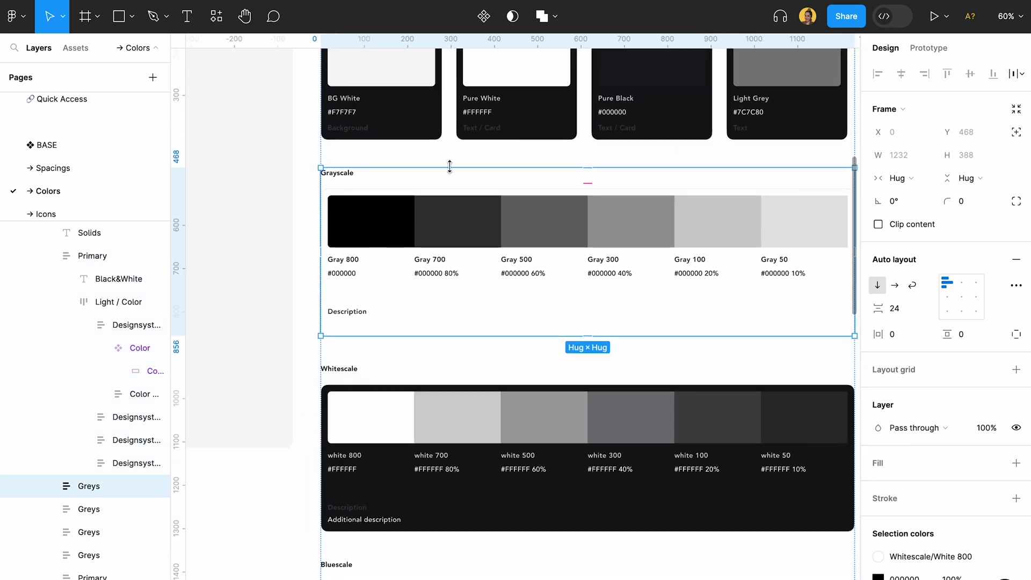
scroll(450, 300, "down", 1)
scroll(450, 301, "right", 1)
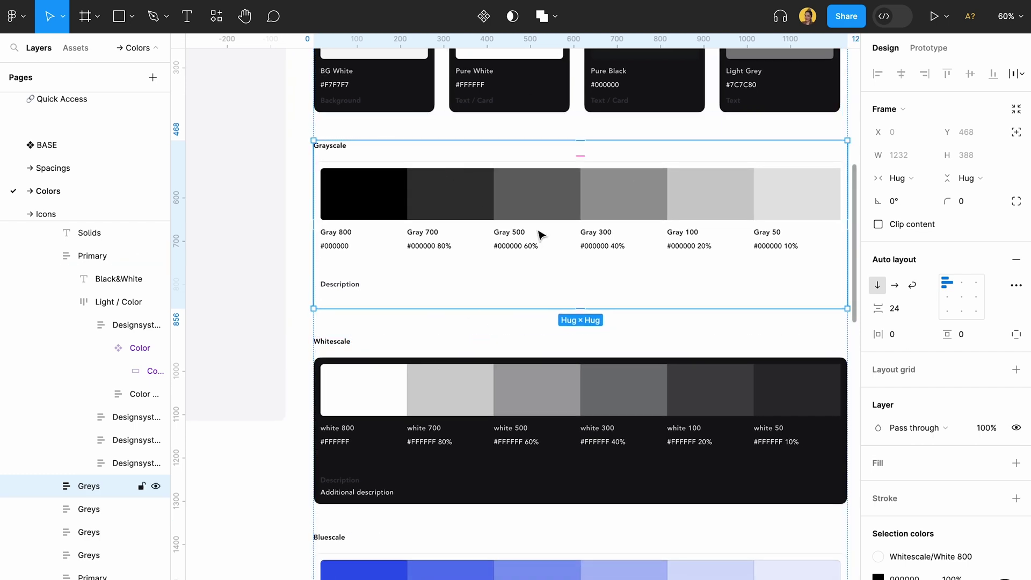
Examine the Bluescale, Backgrounds and Signal Colors groups, including the error, success and warning swatches.
scroll(540, 235, "down", 5)
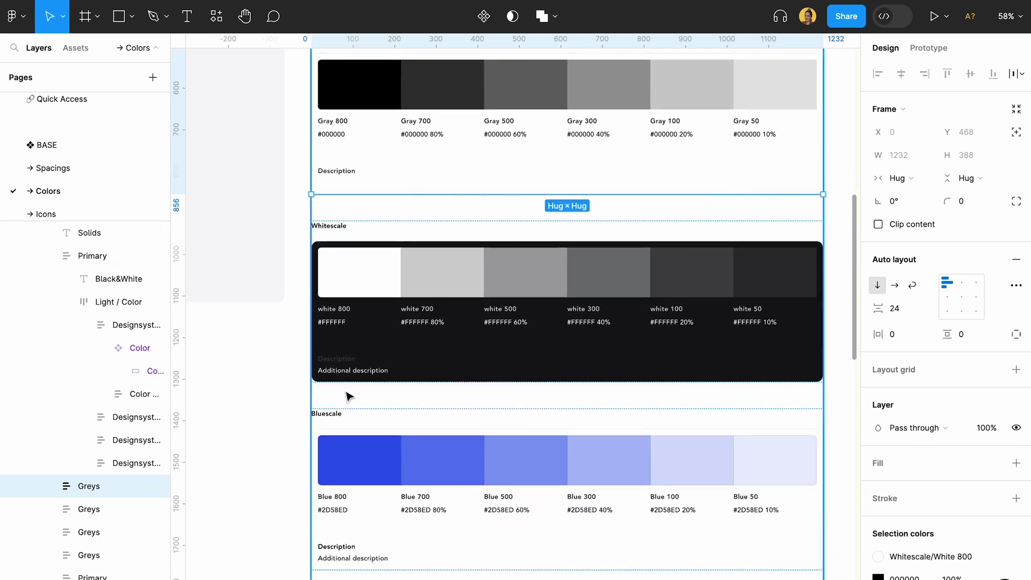
scroll(350, 397, "down", 3)
left_click(411, 393)
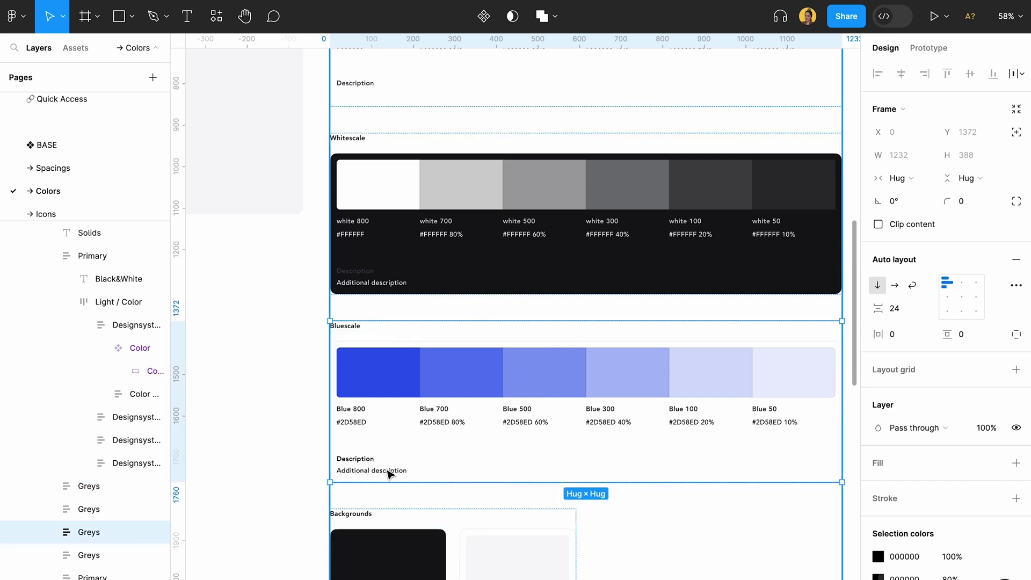
scroll(564, 426, "down", 8)
left_click(444, 359)
left_click(443, 358)
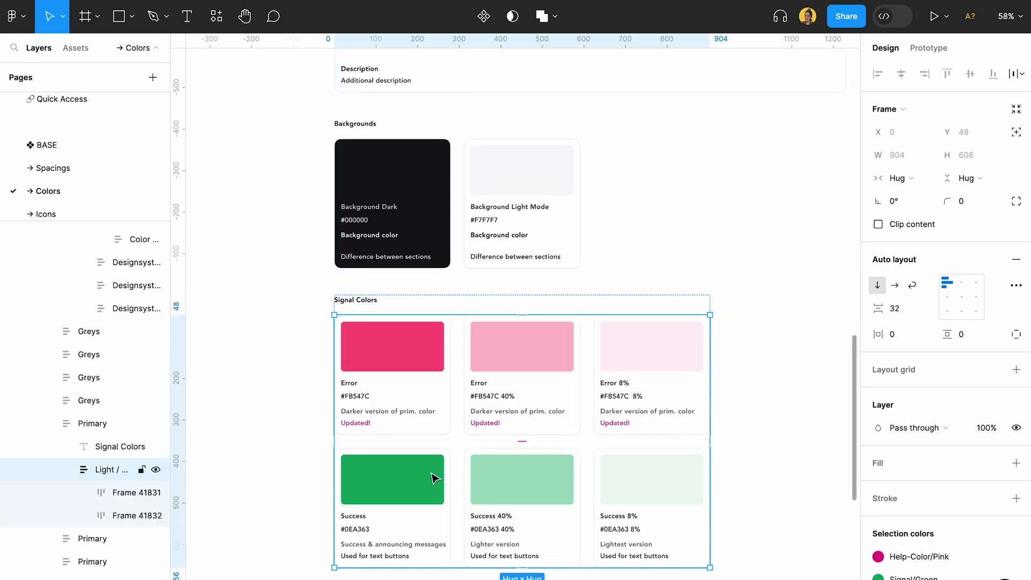
scroll(491, 193, "down", 2)
left_click(428, 302)
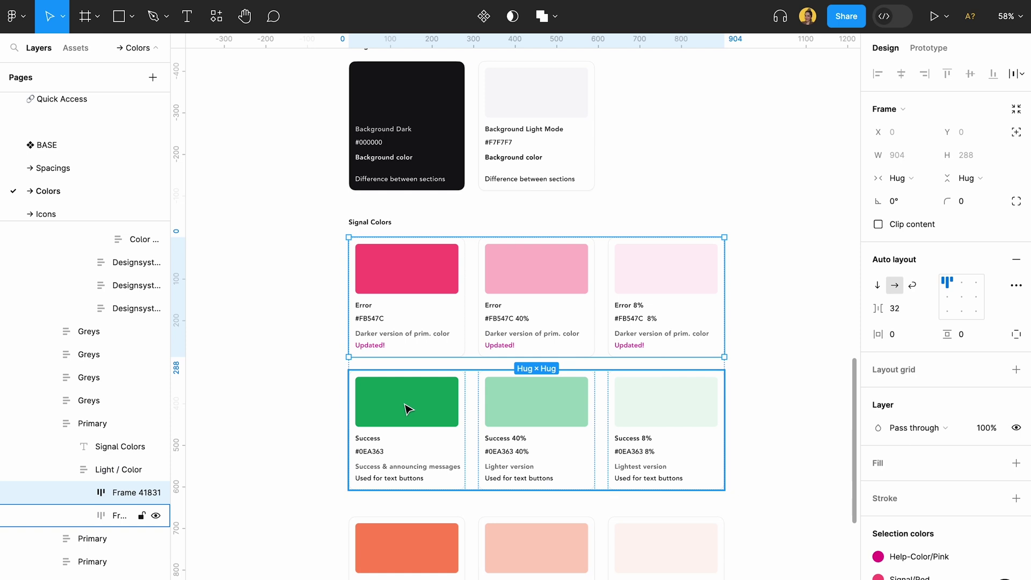
left_click(422, 451)
scroll(422, 452, "down", 4)
left_click(422, 453)
scroll(423, 452, "down", 3)
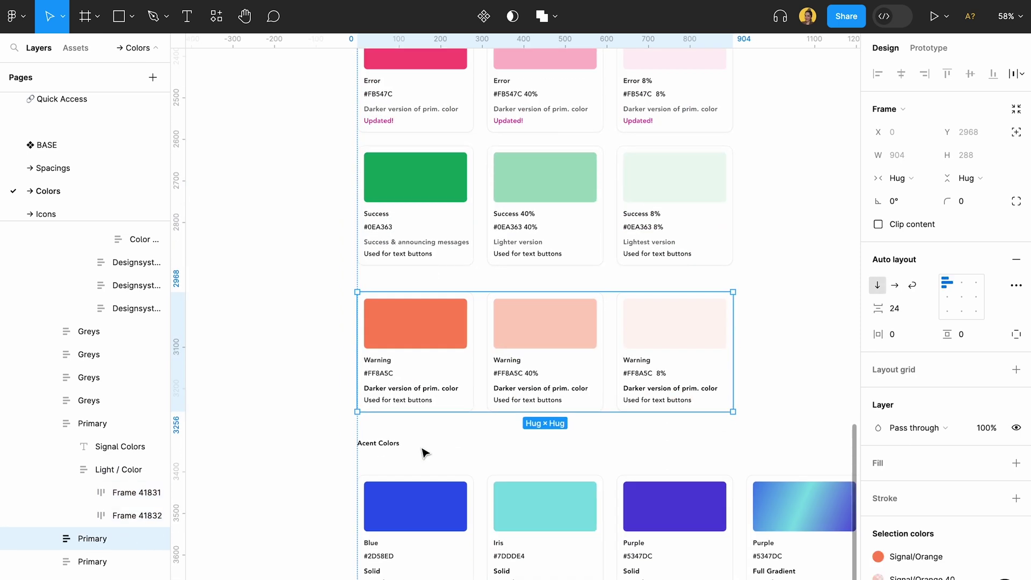
Examine the Blue, Iris, Purple and gradient swatches under Acent Colors, and select the whole Color Primitives frame.
scroll(424, 453, "down", 3)
scroll(424, 452, "right", 3)
left_click(677, 423)
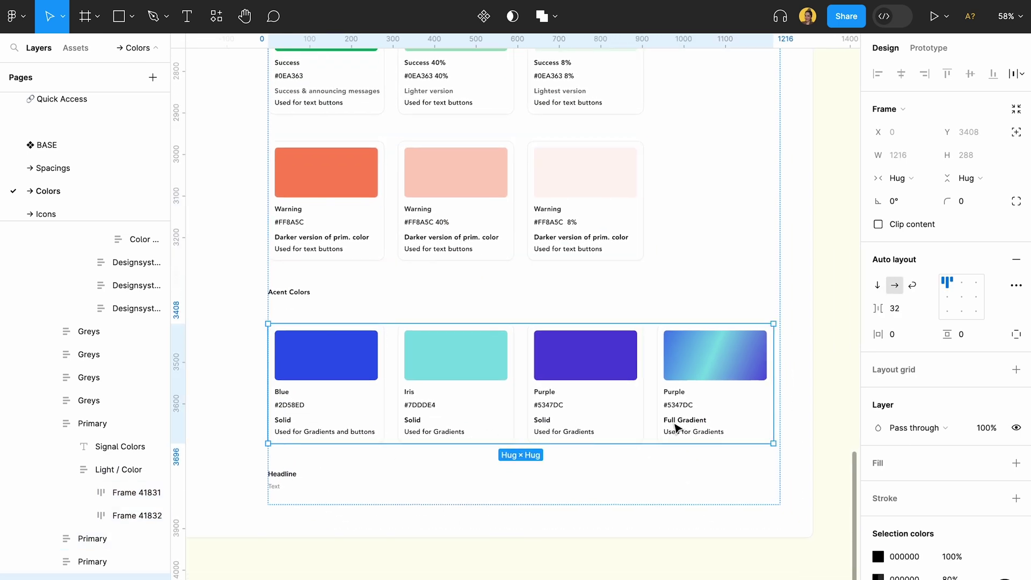
left_click(479, 426)
left_click(370, 408)
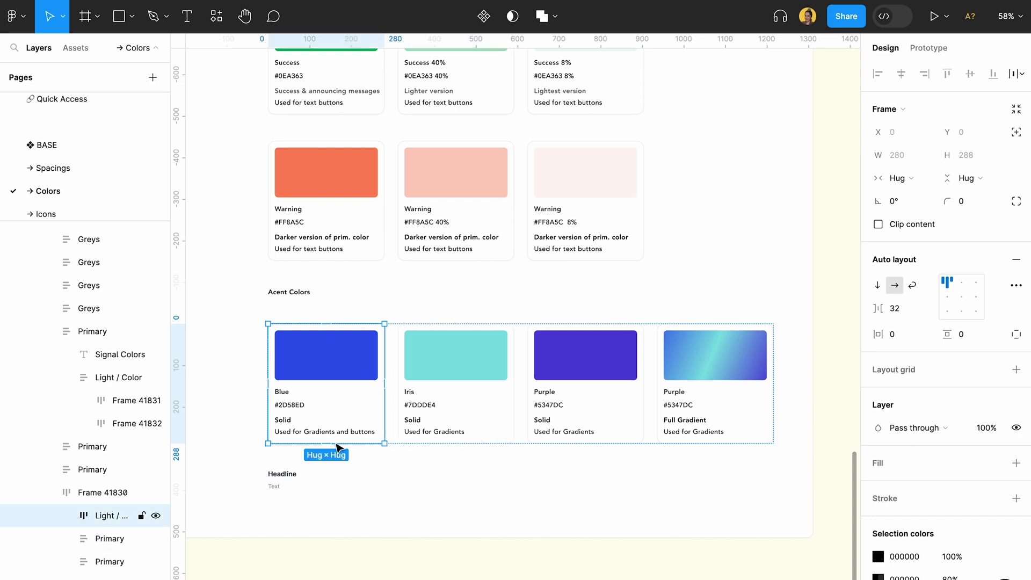
left_click(327, 463)
scroll(327, 463, "down", 5)
scroll(274, 230, "up", 5)
left_click(307, 197)
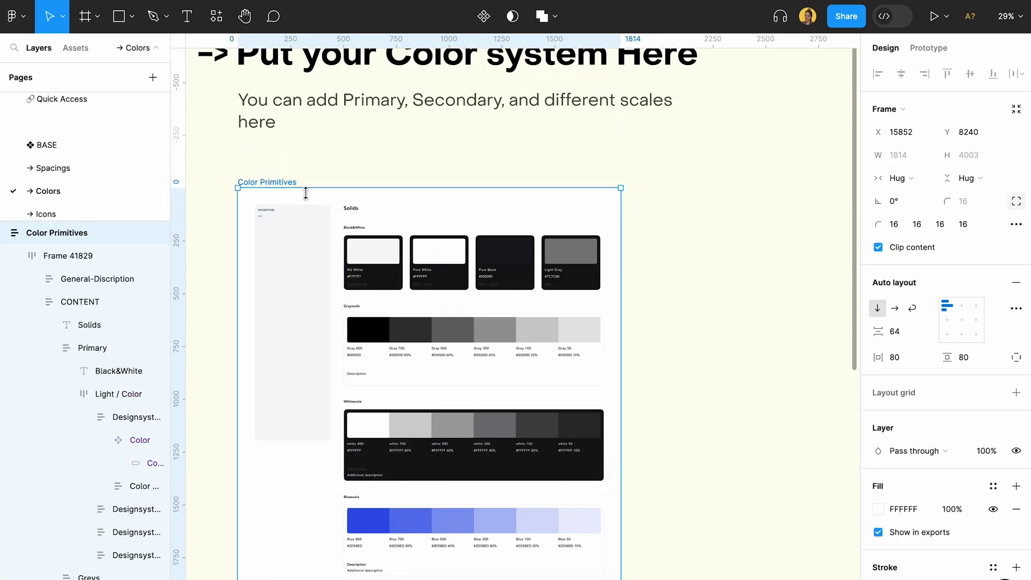
Switch to the Icons page and view its two Icons frames.
scroll(91, 189, "down", 1)
left_click(92, 190)
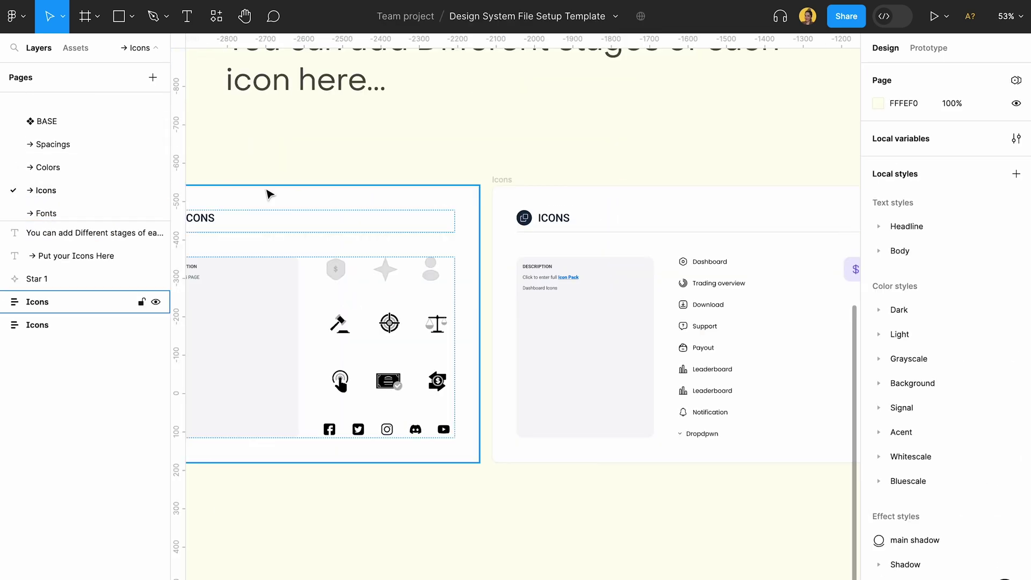
scroll(272, 189, "down", 2)
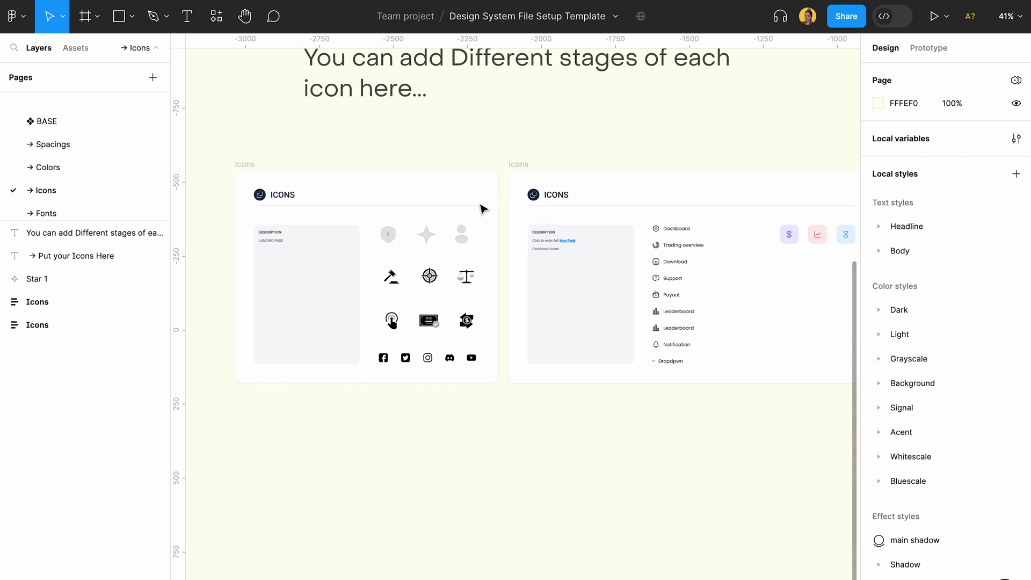
Select the List frame of labelled dashboard icons in the second Icons frame and view its layout.
scroll(440, 204, "right", 2)
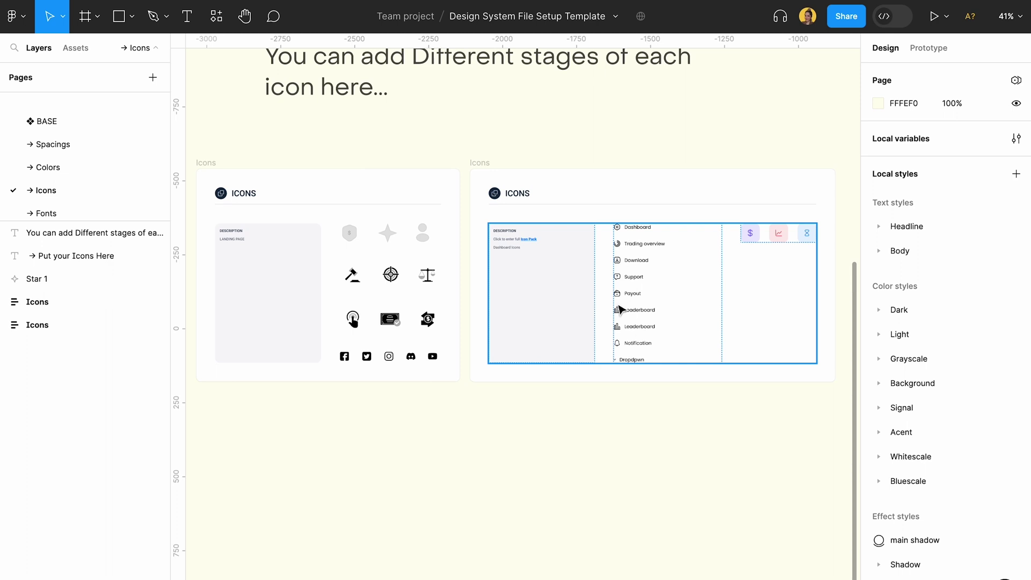
scroll(620, 260, "up", 3)
left_click(618, 257)
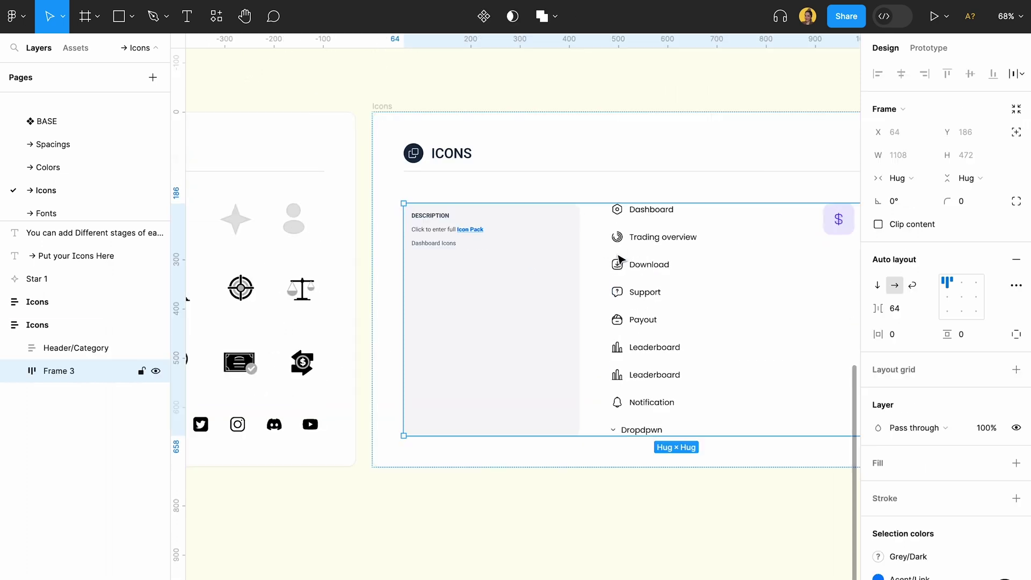
double_click(617, 254)
scroll(628, 285, "down", 4)
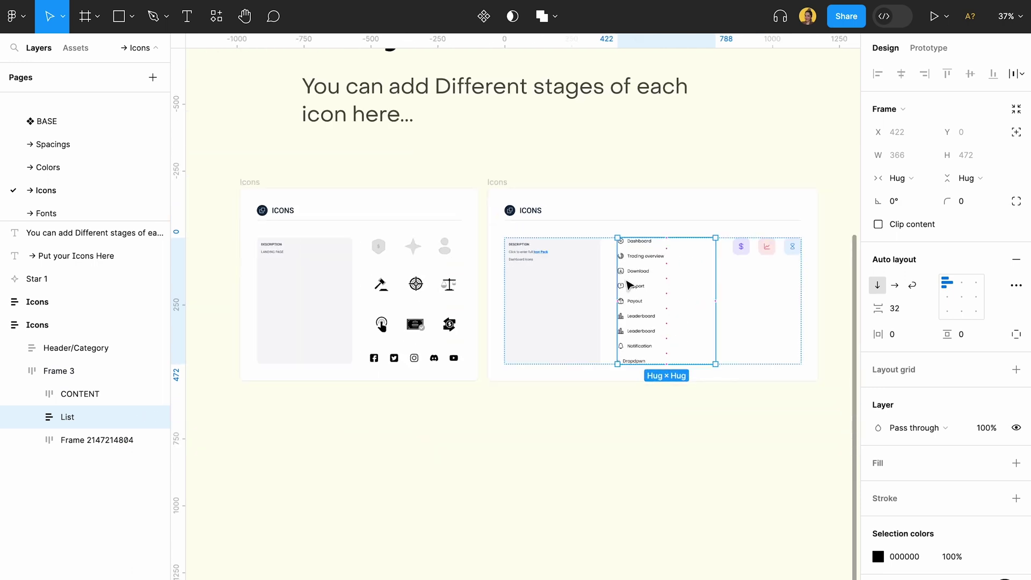
Select the chart icon beside Trading overview in the dashboard list and inspect its Style property.
scroll(629, 285, "up", 3)
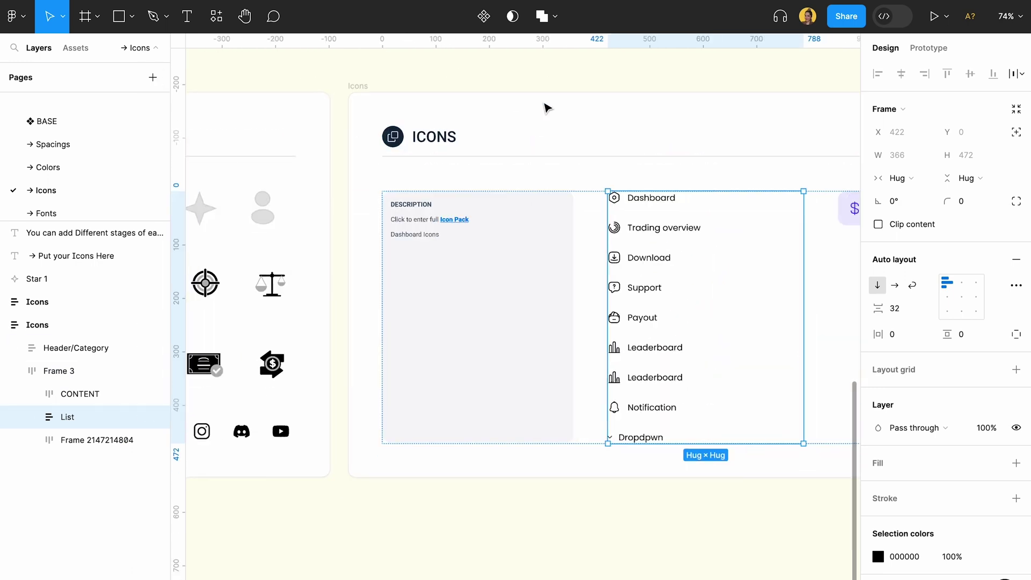
scroll(633, 131, "right", 3)
scroll(633, 128, "down", 3)
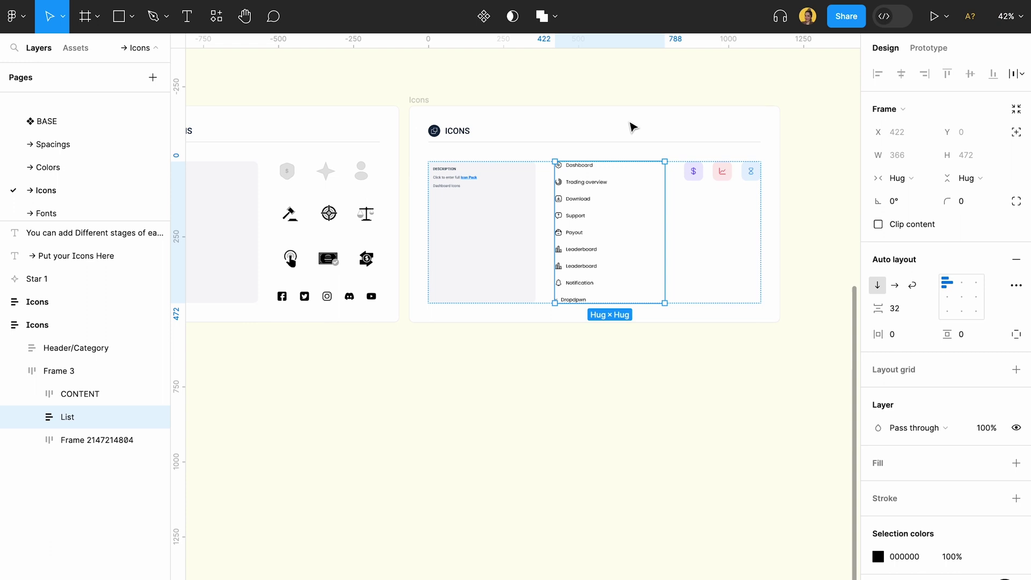
scroll(584, 171, "up", 6)
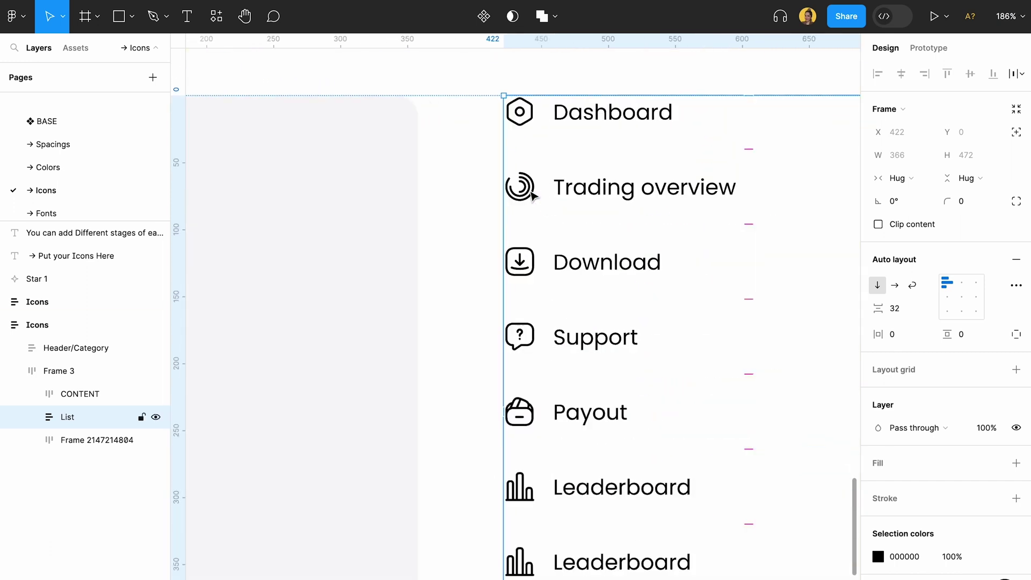
left_click(519, 188, "ctrl")
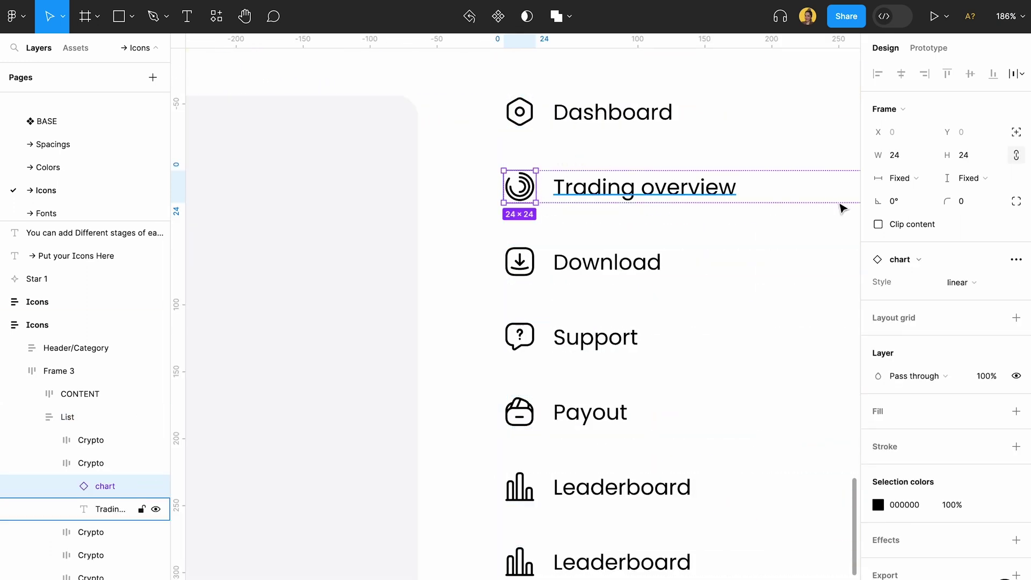
left_click(961, 282)
left_click(494, 186)
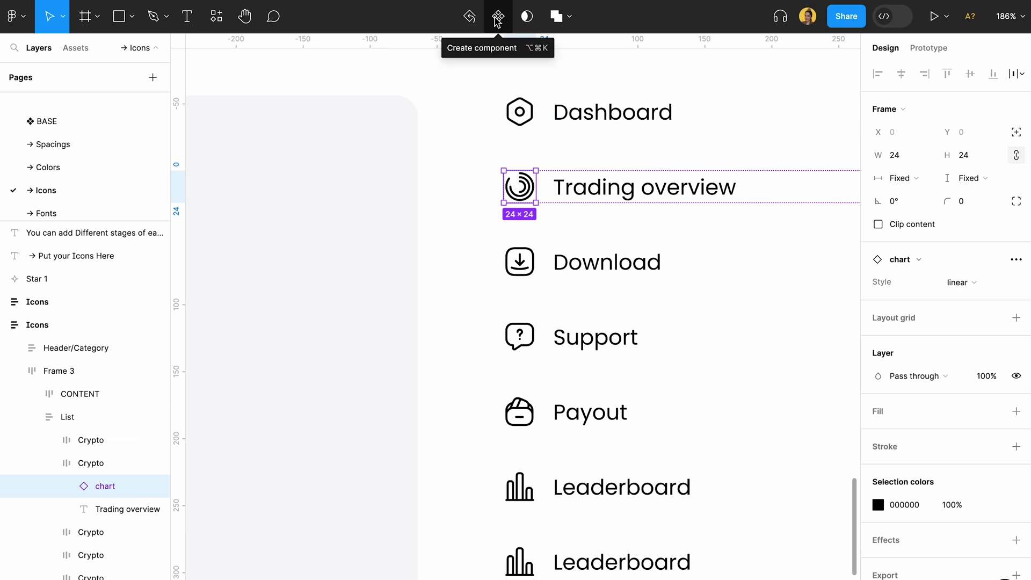
View the Icon Pack link in the dashboard icons' description, and return to both Icons frames.
scroll(617, 76, "down", 5)
scroll(403, 105, "up", 5)
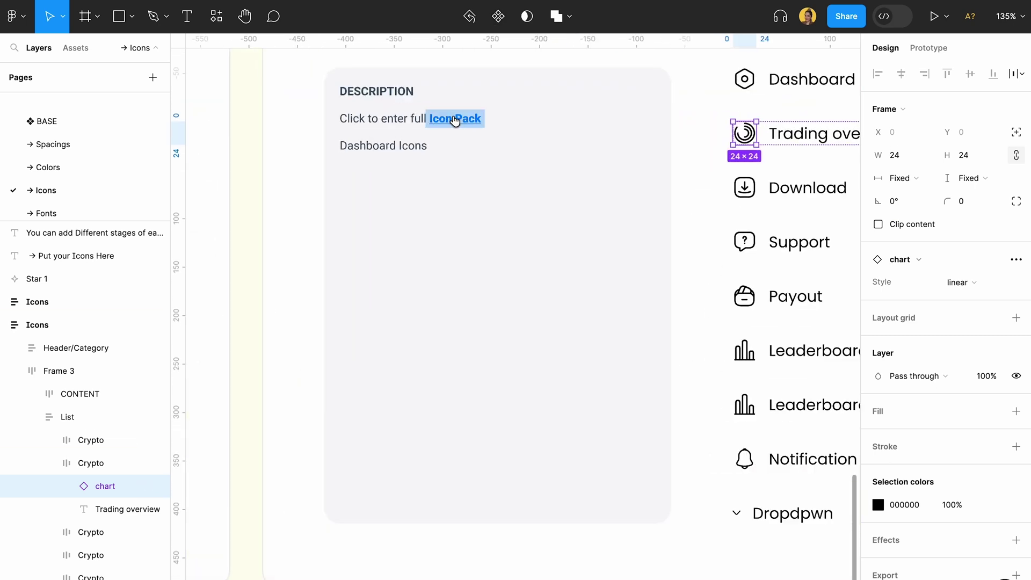
scroll(469, 129, "down", 6)
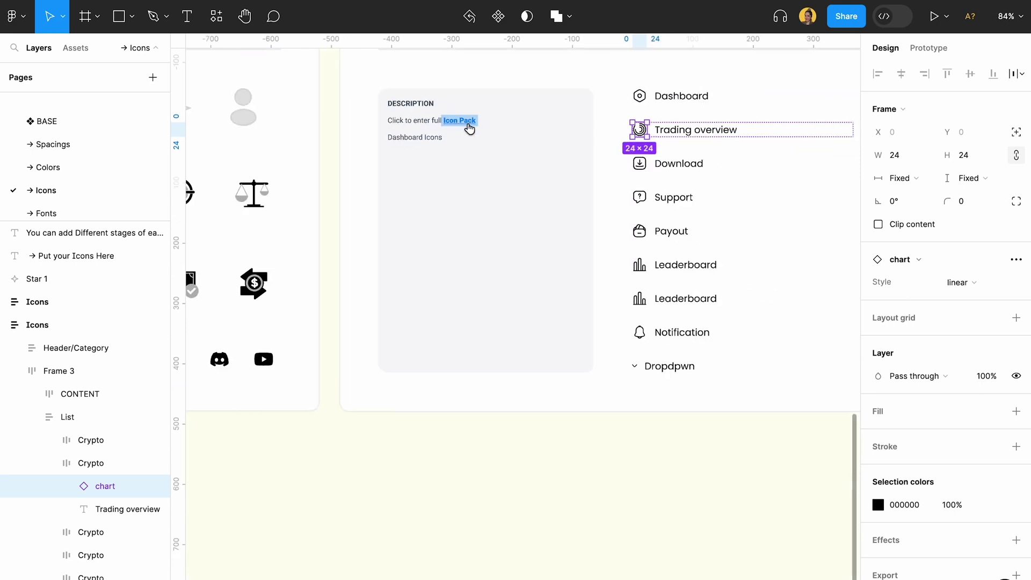
scroll(451, 145, "left", 2)
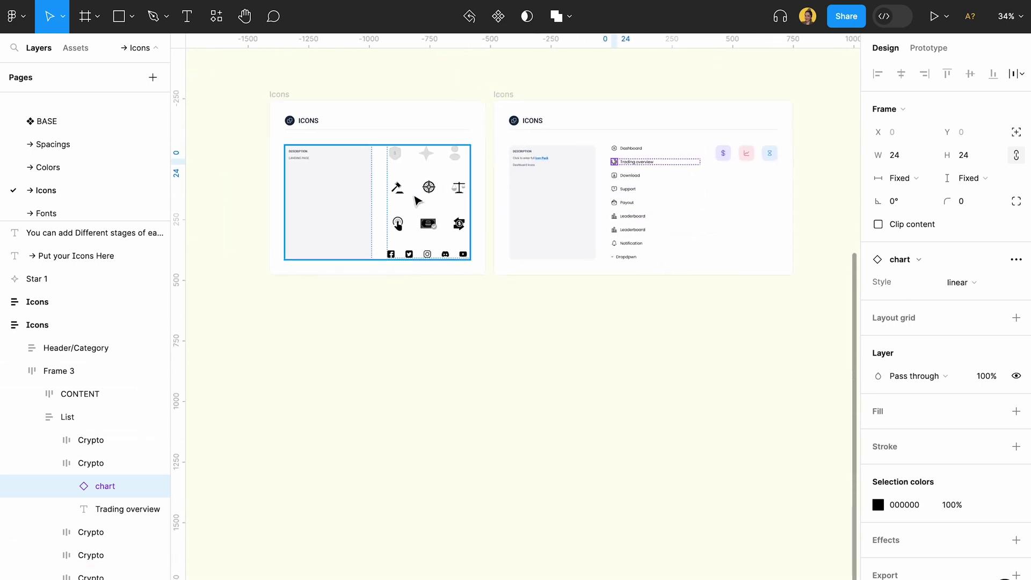
Select the crosshair icon's span frame in the landing page icons to inspect how it is nested.
scroll(412, 195, "up", 3)
left_click(442, 182)
double_click(442, 182)
double_click(442, 182)
double_click(442, 182)
double_click(442, 182)
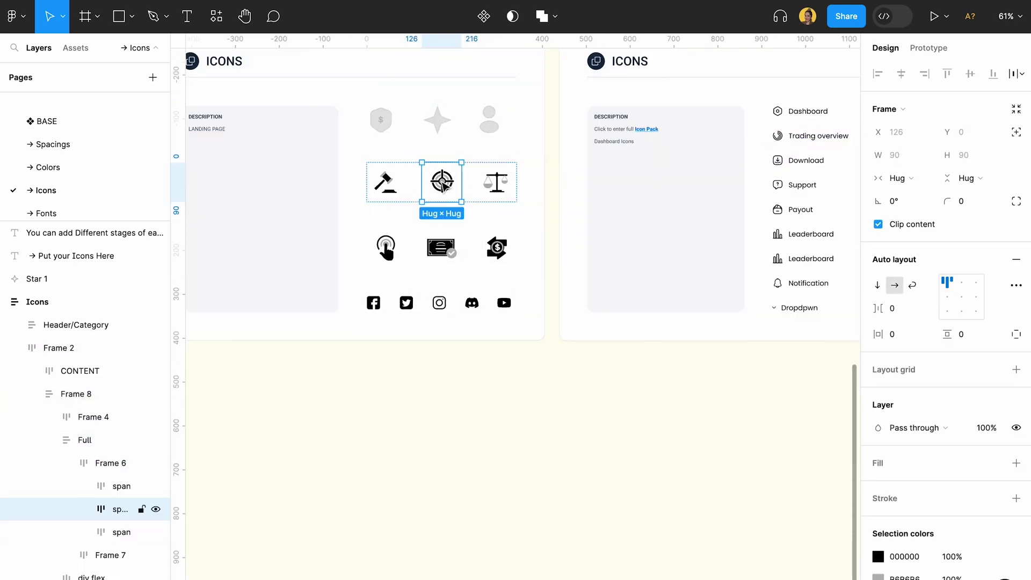
Inspect the row of grey shield, star and person icons in the landing page set, selecting their parent frame.
double_click(438, 124)
left_click(388, 121)
left_click(462, 124)
scroll(400, 298, "down", 2)
scroll(405, 298, "up", 2)
scroll(405, 295, "up", 2)
left_click(460, 164)
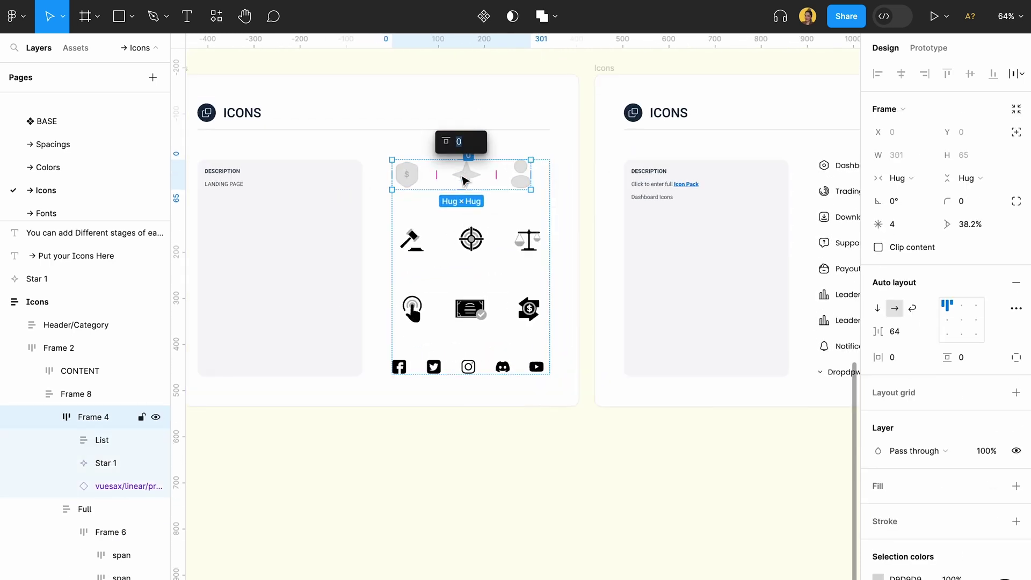
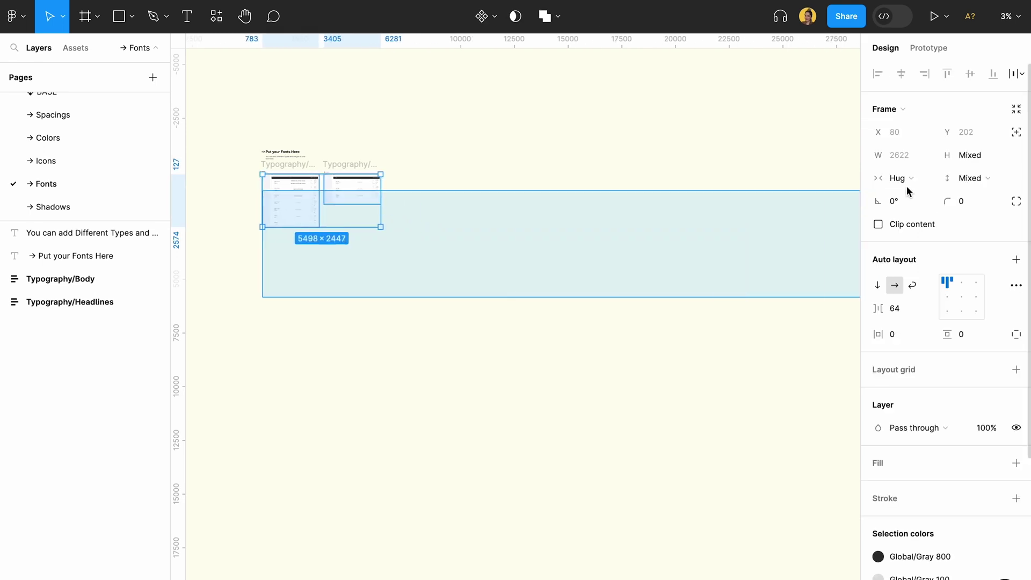
Duplicate the Typography/Body frame on the Fonts page and rename the copy Typography/Subtitles.
scroll(489, 215, "left", 3)
scroll(383, 173, "up", 2)
scroll(383, 174, "up", 5)
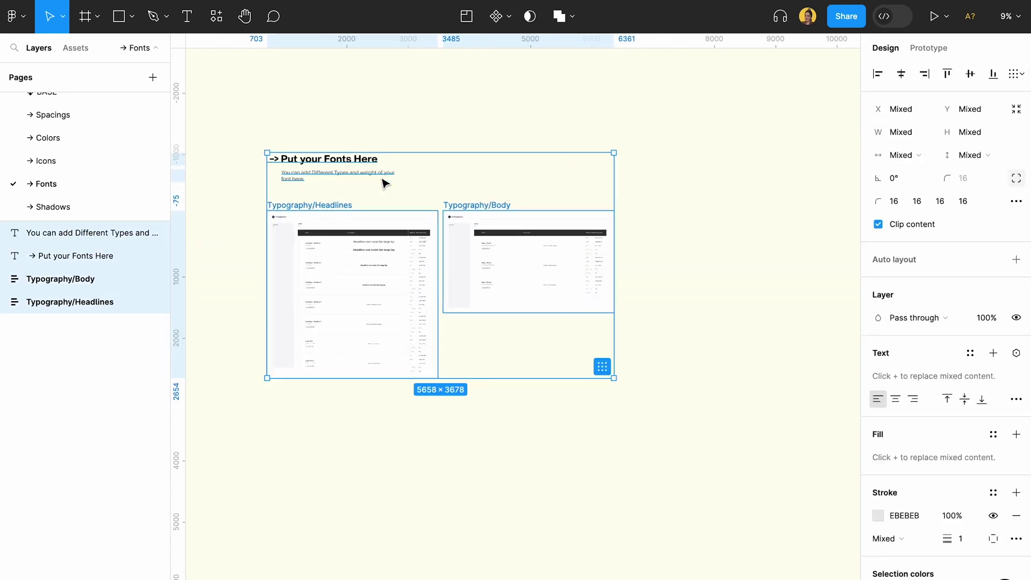
left_click(382, 205)
scroll(382, 204, "up", 3)
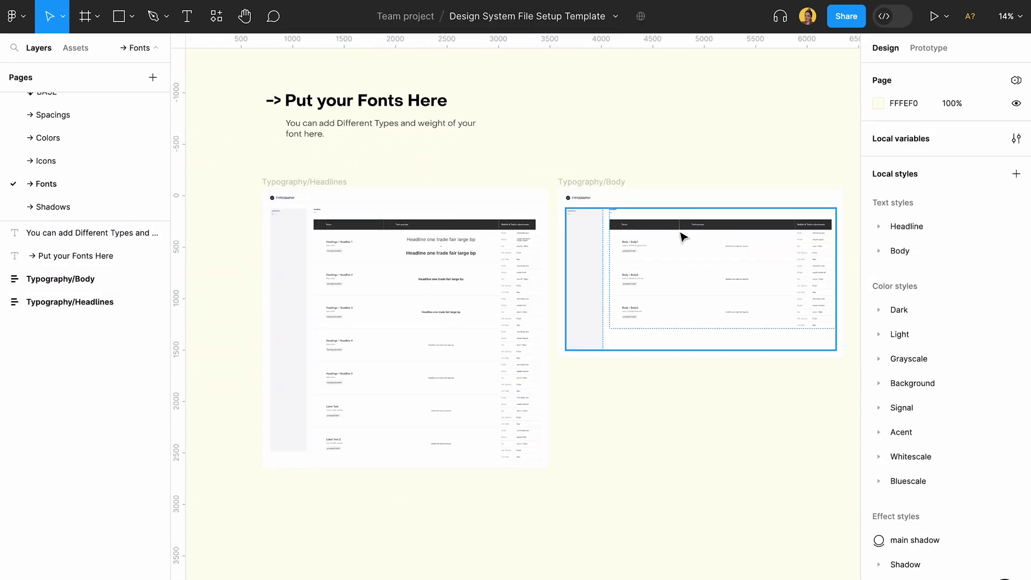
left_click(624, 179)
key("ctrl+d")
double_click(590, 181)
double_click(590, 182)
type("Subt")
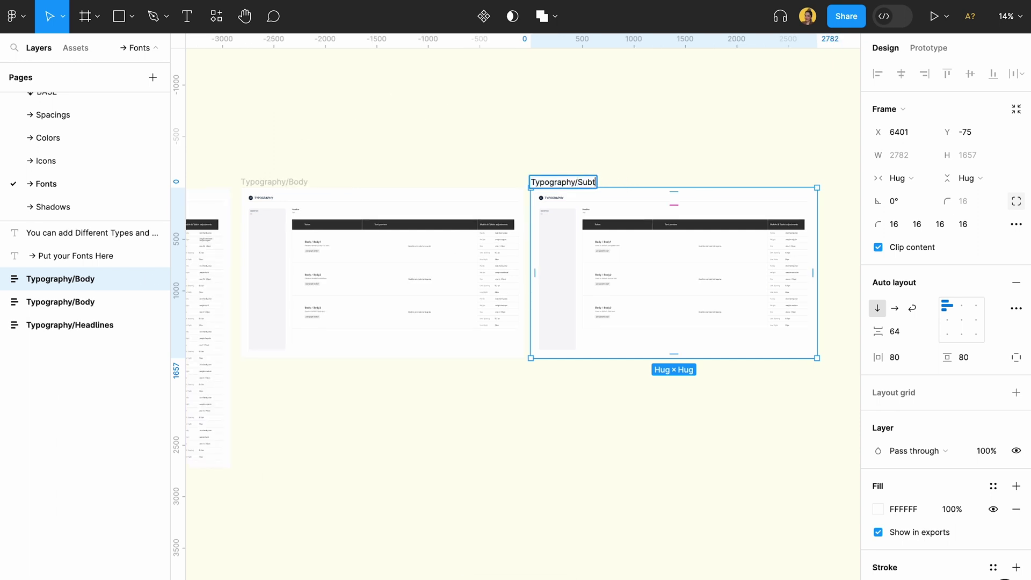
type("itles")
key("Return")
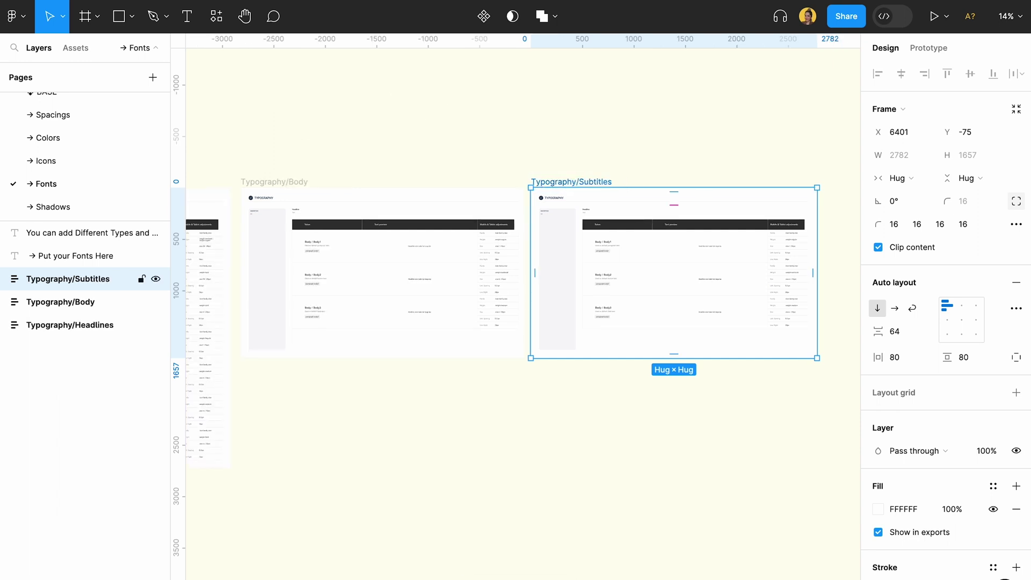
Detach the Headline/3xl' text style from the regular-weight preview text in the Headline 1 row of Typography/Headlines.
scroll(340, 196, "left", 6)
scroll(340, 194, "up", 3)
scroll(328, 281, "up", 5)
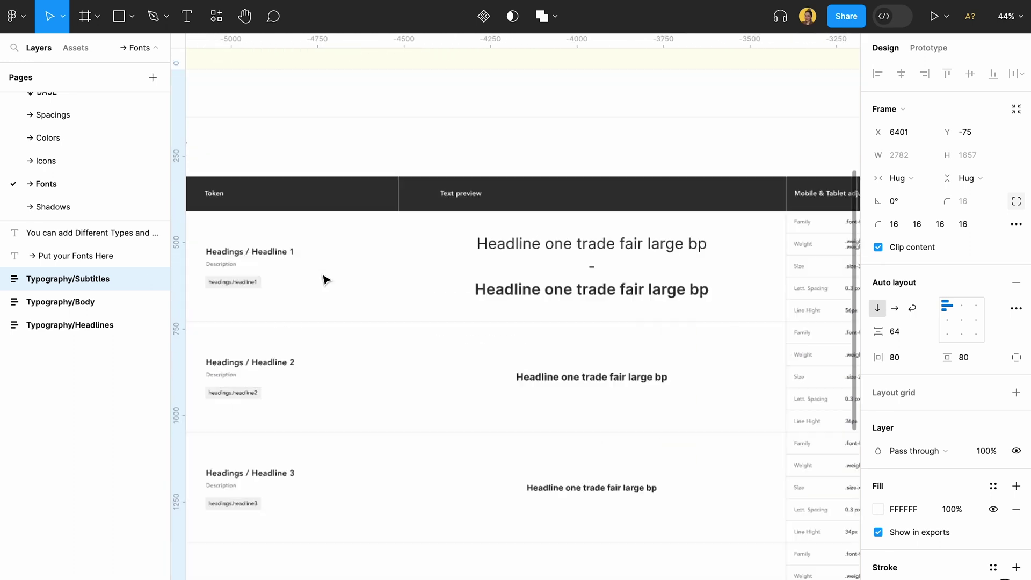
left_click(514, 243)
double_click(512, 243)
double_click(513, 243)
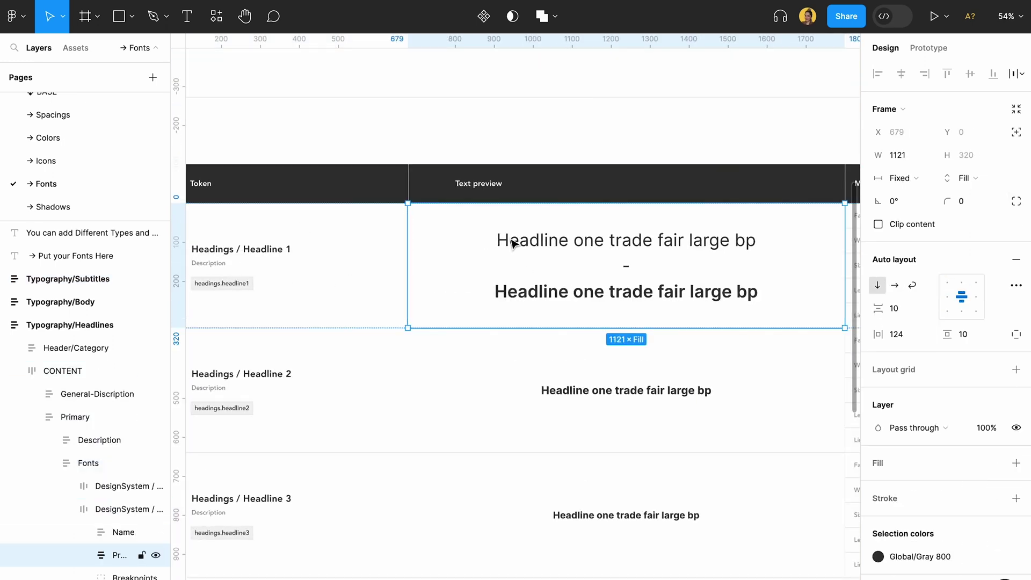
double_click(511, 244)
left_click(559, 291)
left_click(571, 238)
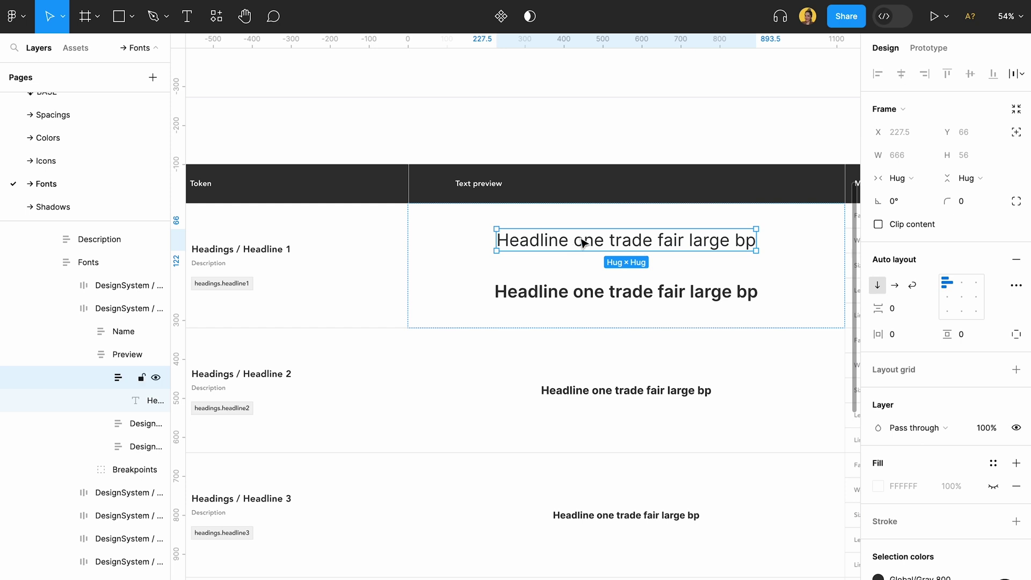
scroll(979, 360, "down", 1)
key("Return")
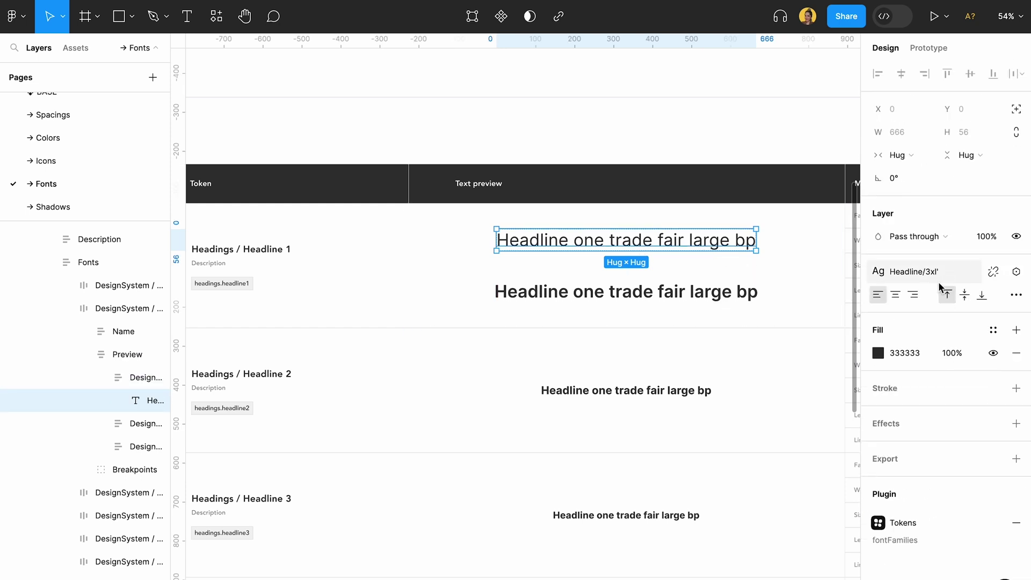
left_click(993, 271)
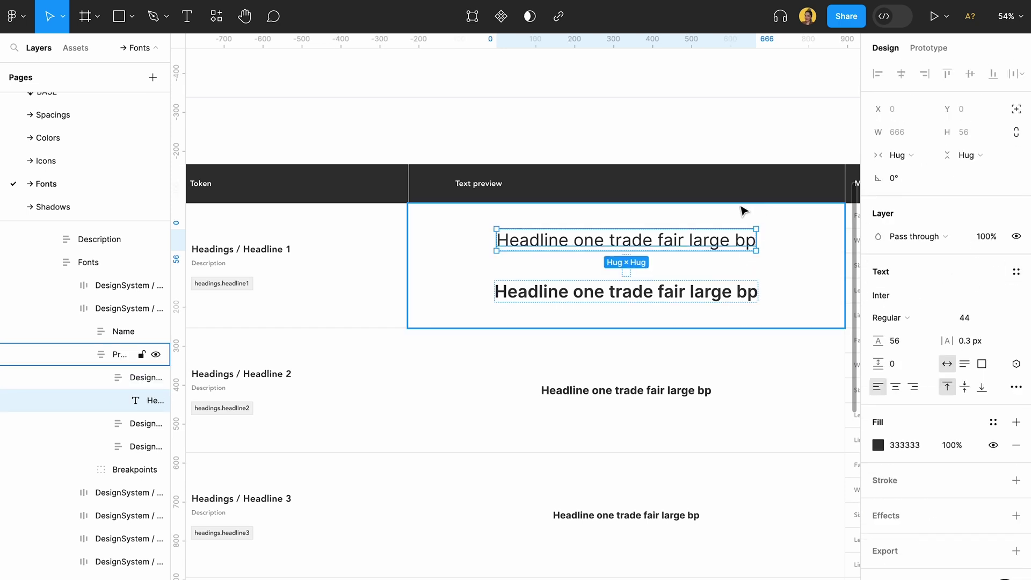
Create a new text style named 32px/regular from the selected Headline 1 preview text.
scroll(728, 251, "up", 3)
left_click(1016, 272)
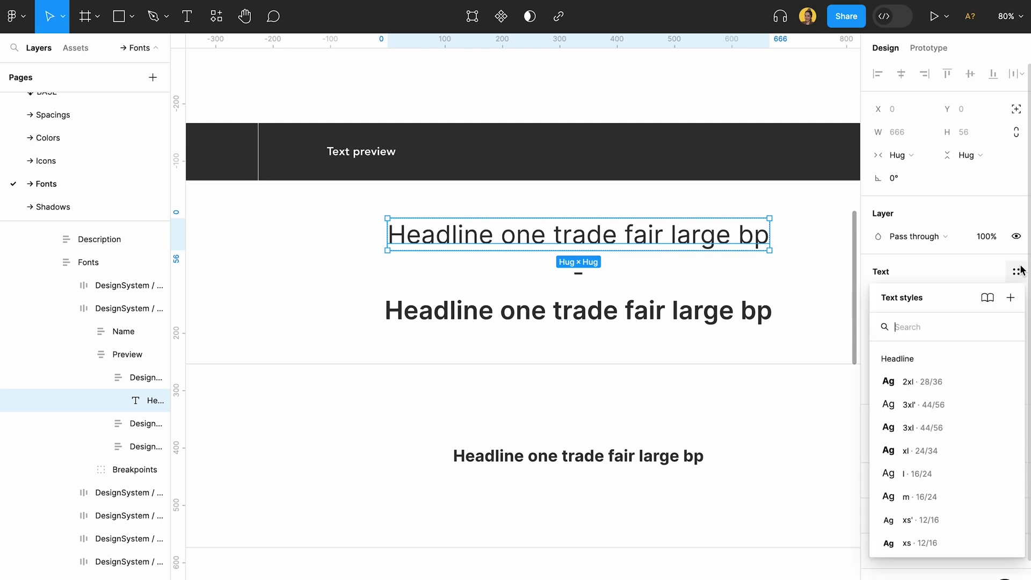
left_click(1010, 298)
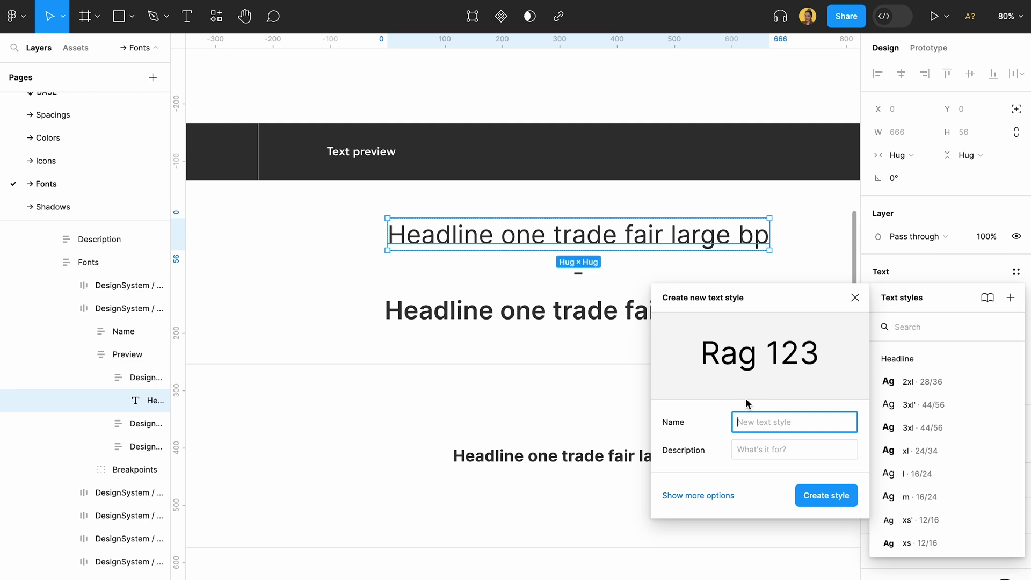
type("H")
scroll(554, 308, "down", 5)
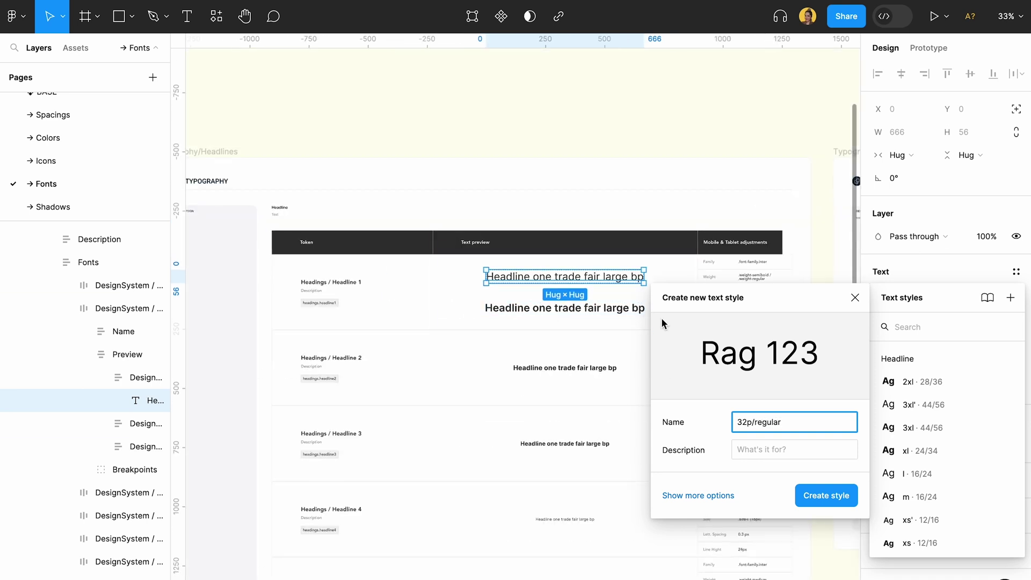
type("x")
scroll(907, 452, "down", 2)
scroll(924, 346, "up", 2)
scroll(931, 360, "down", 2)
scroll(918, 344, "up", 2)
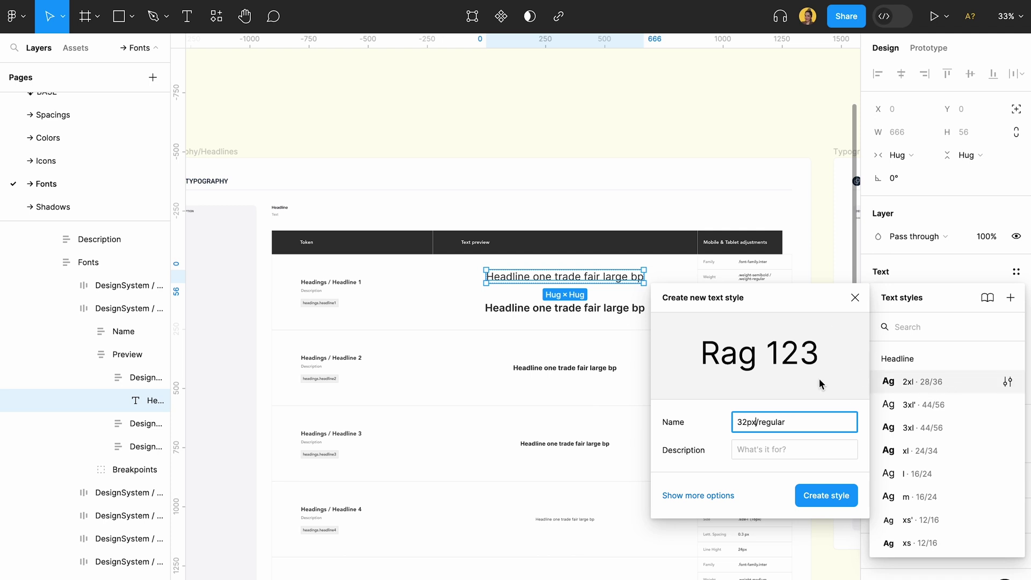
key("super+a")
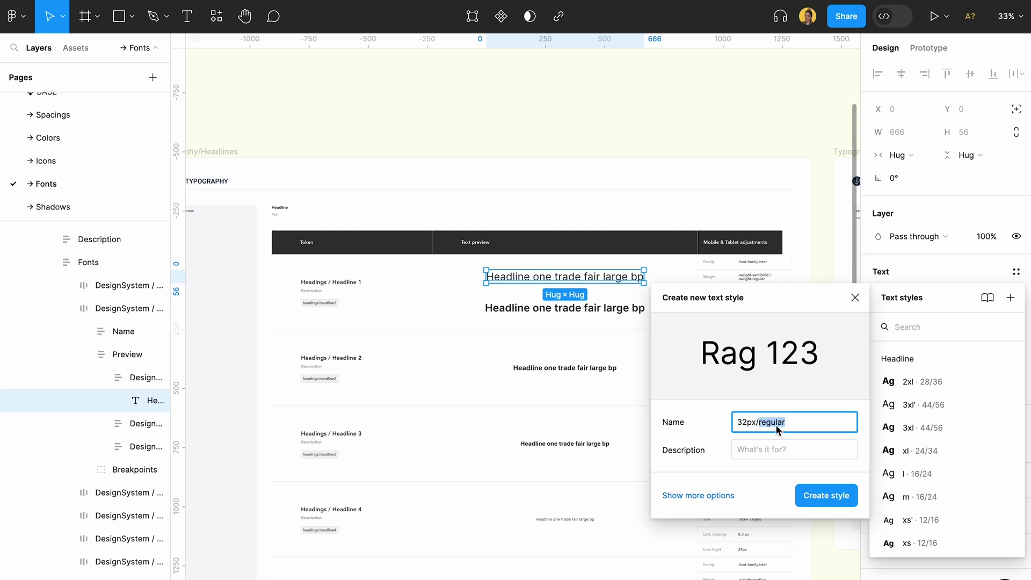
left_click(811, 497)
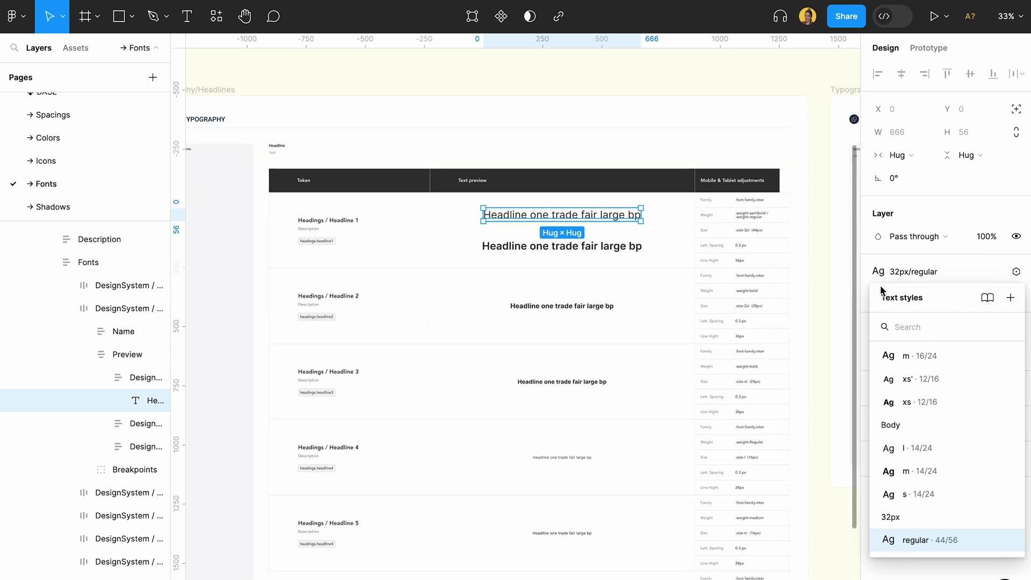
Leave the text style list and open the Shadows page.
scroll(837, 277, "down", 2)
left_click(832, 274)
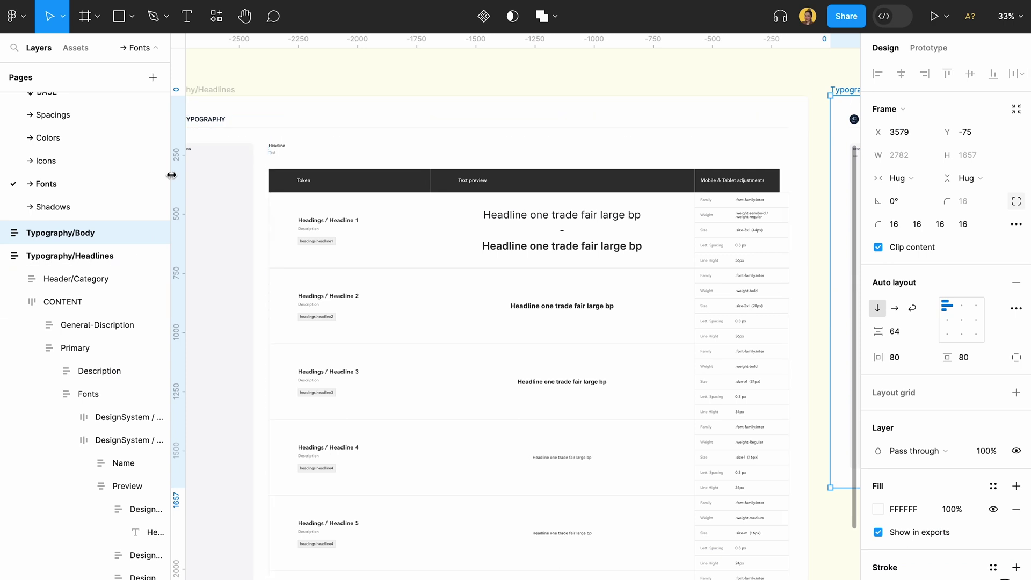
scroll(125, 176, "down", 2)
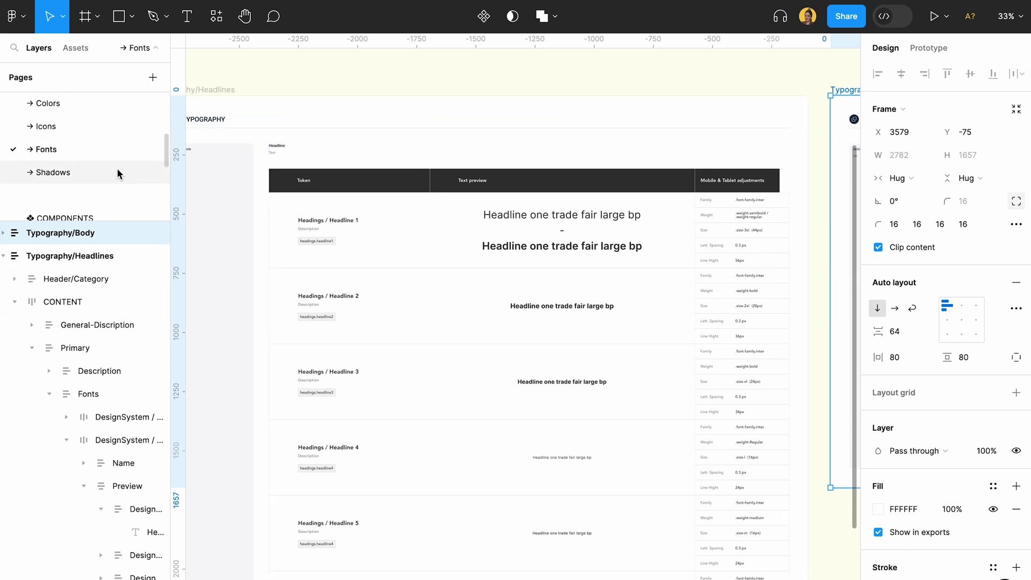
left_click(117, 172)
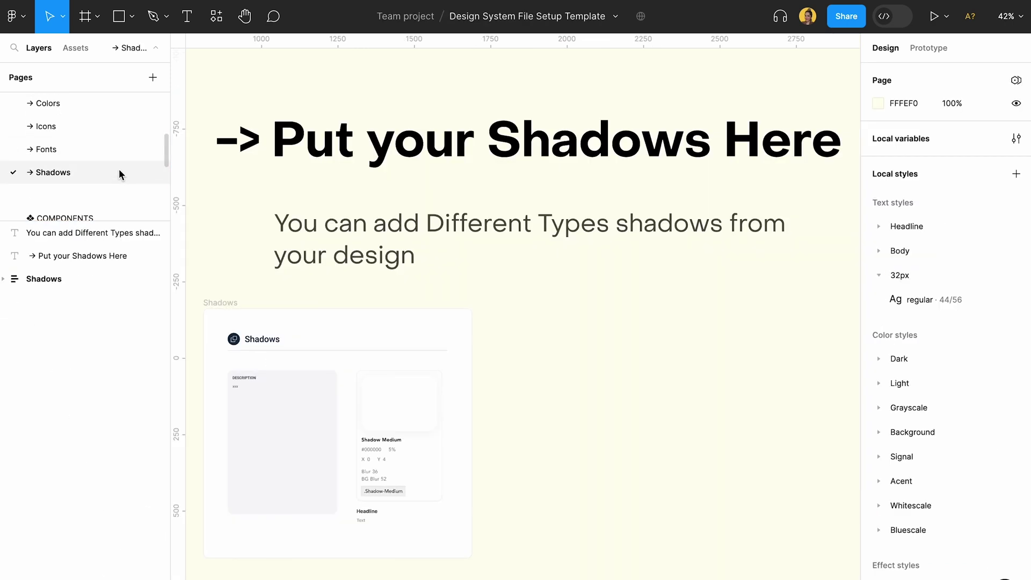
Detach the main shadow effect style from the blank preview card above Shadow Medium.
scroll(238, 288, "down", 1)
scroll(369, 381, "up", 3)
left_click(421, 382)
double_click(421, 382)
double_click(421, 382)
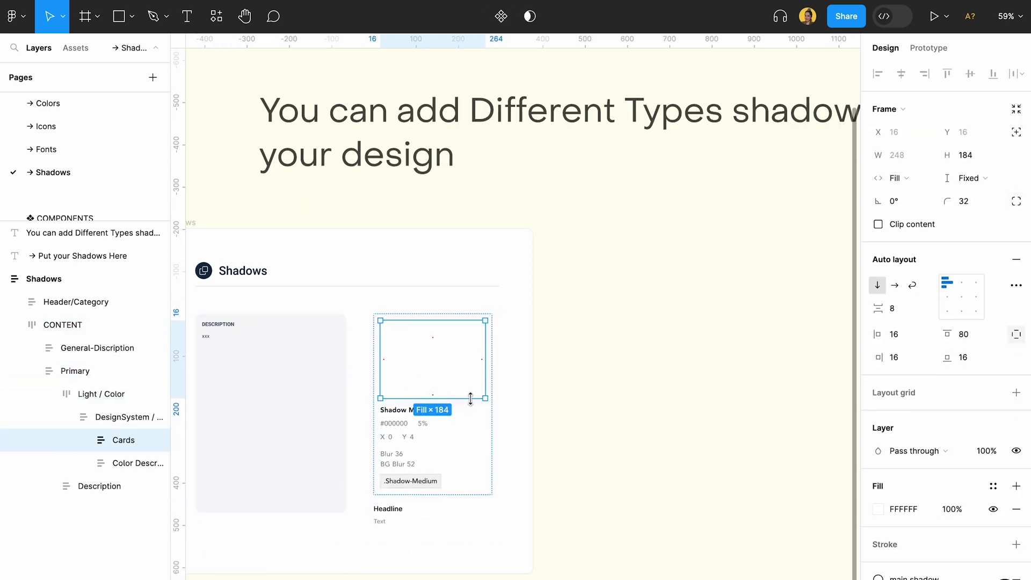
scroll(988, 484, "down", 2)
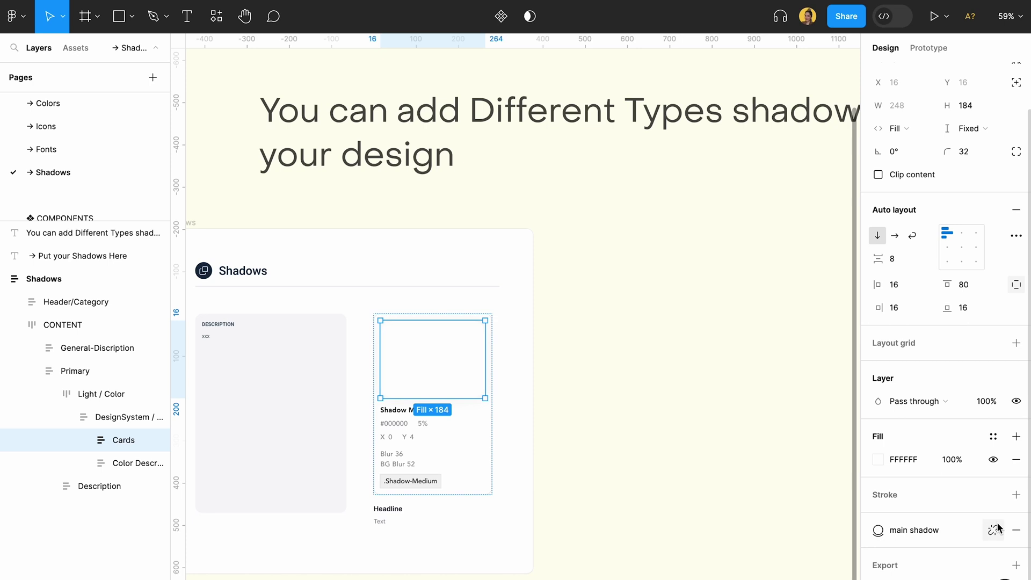
left_click(996, 529)
scroll(996, 529, "down", 1)
left_click(993, 483)
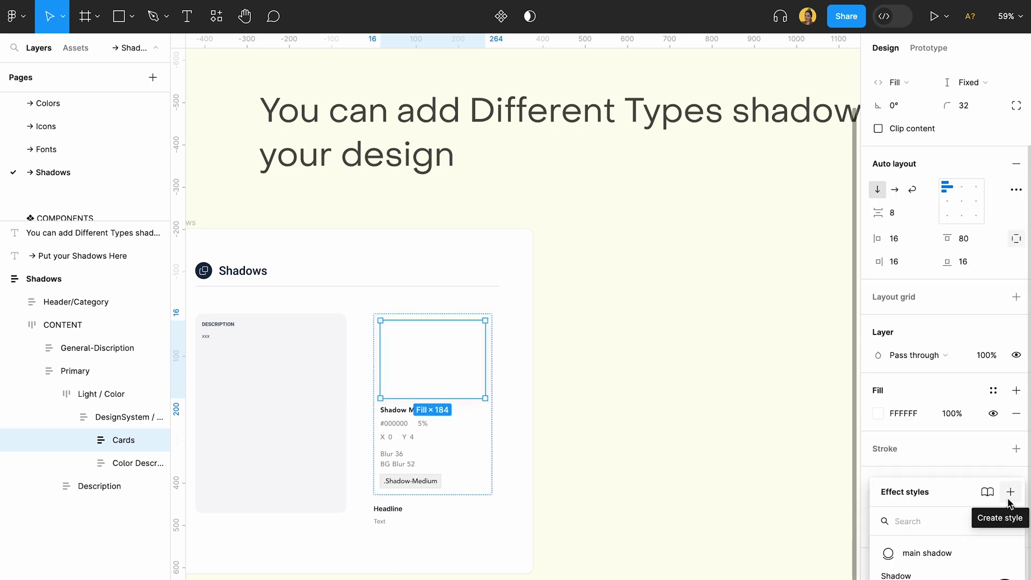
left_click(1009, 499)
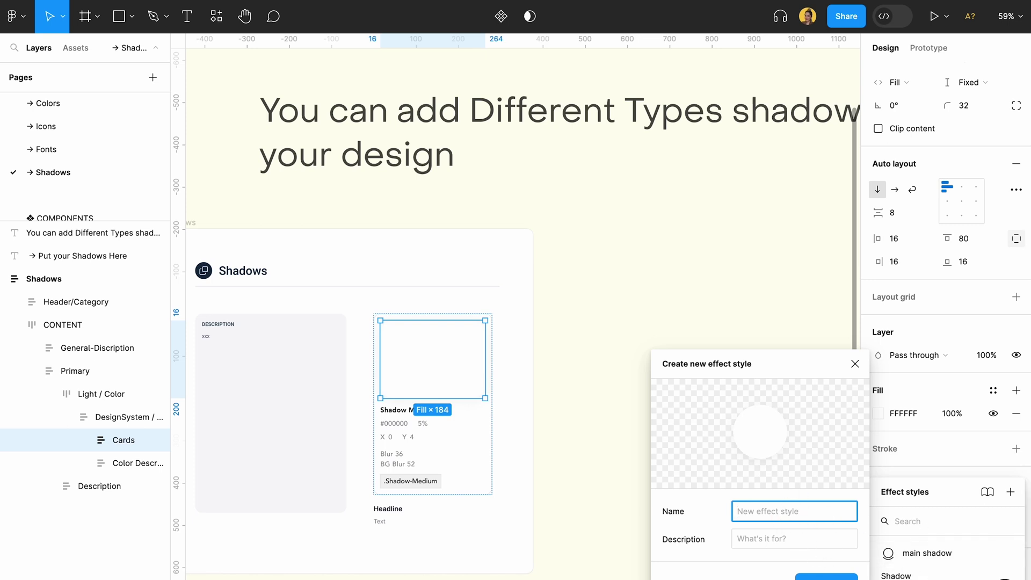
key("Escape")
left_click(714, 433)
Open the Navigation page under Components.
scroll(118, 143, "down", 1)
scroll(108, 161, "down", 1)
left_click(94, 188)
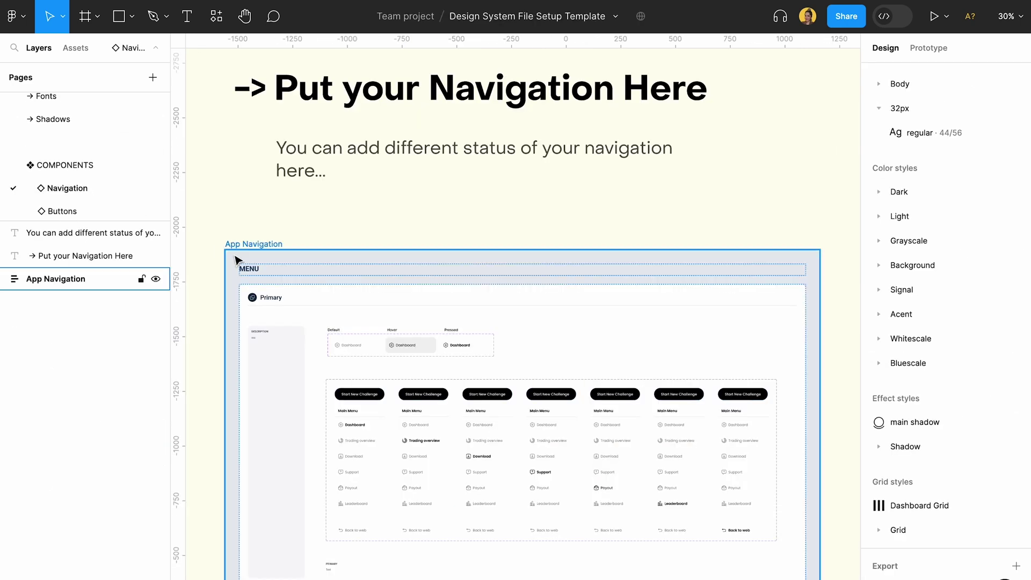
Select the options list inside the first menu variant, Dashboard, to inspect how the MENU component is nested.
scroll(367, 416, "down", 2)
scroll(367, 416, "up", 4)
double_click(465, 352)
double_click(465, 352)
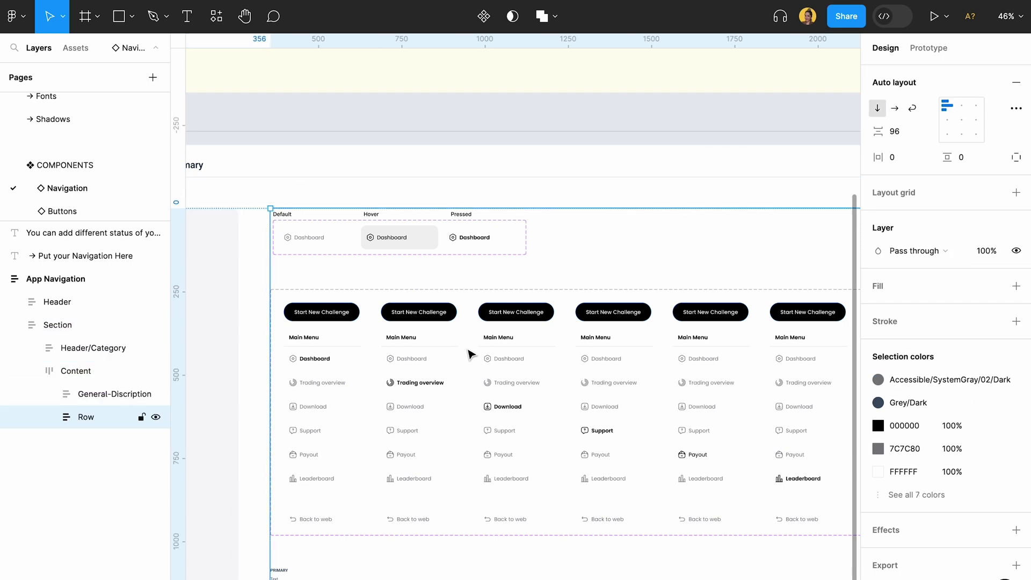
double_click(465, 350)
double_click(465, 349)
left_click(338, 354)
left_click(339, 355)
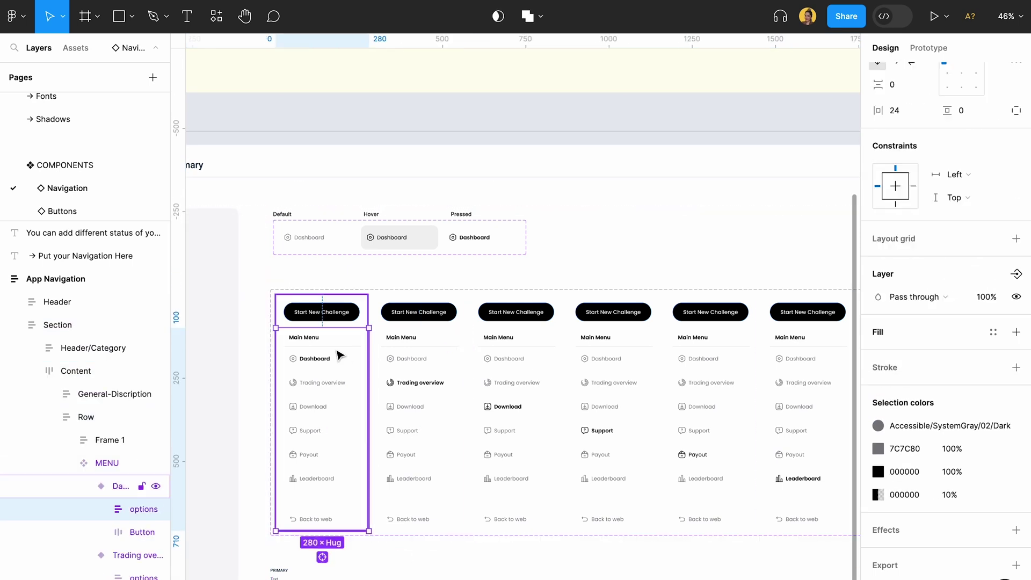
Inspect the frame holding the Default, Hover and Pressed menu button states, and its parent Row.
left_click(359, 244)
scroll(358, 243, "up", 2)
scroll(324, 354, "up", 3)
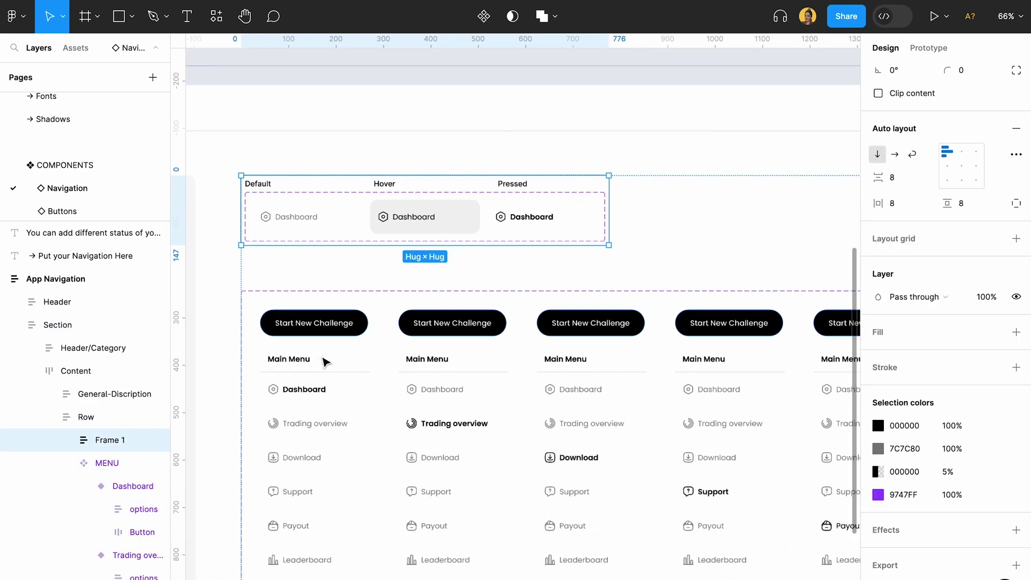
double_click(335, 251)
left_click(339, 317)
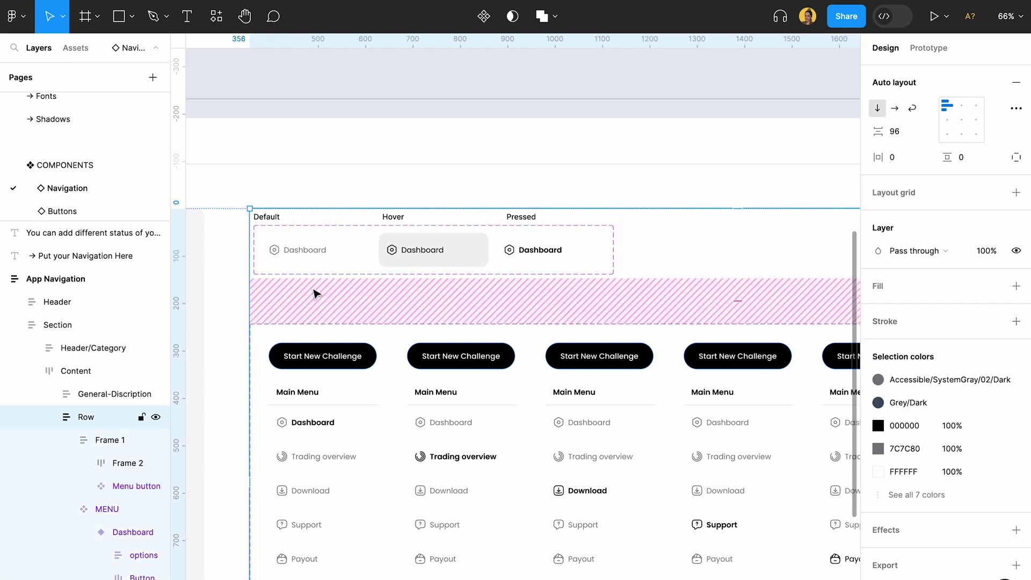
Inspect the Dashboard menu variant by selecting its menu items one after another, from Dashboard down to Leaderboard.
left_click(304, 440)
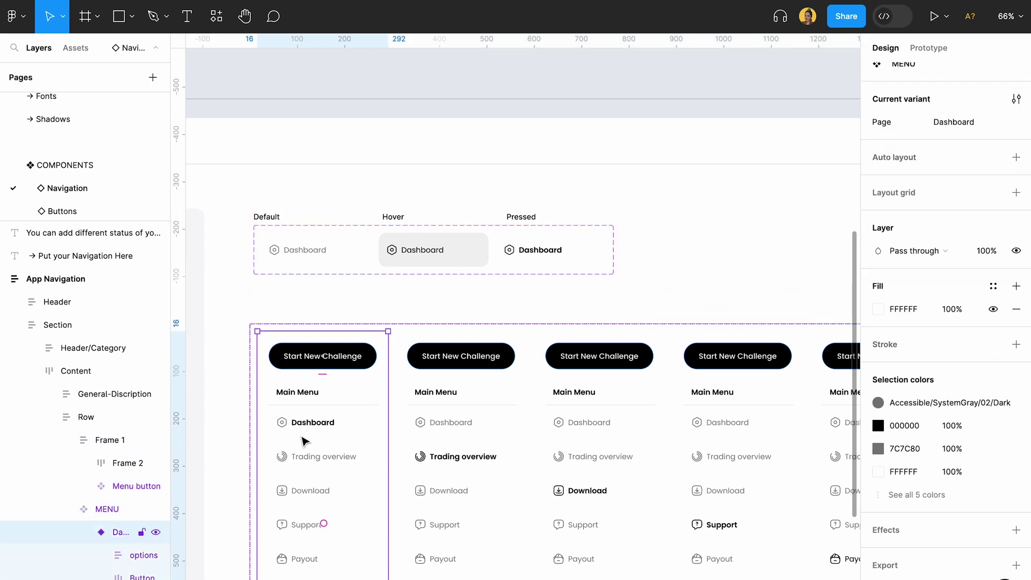
left_click(304, 437)
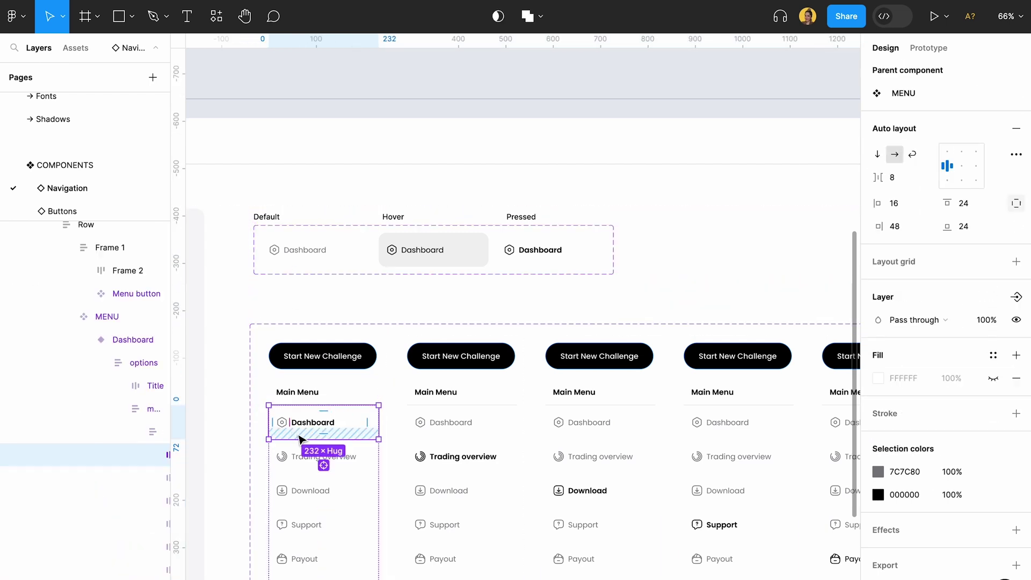
left_click(316, 484)
left_click(314, 463)
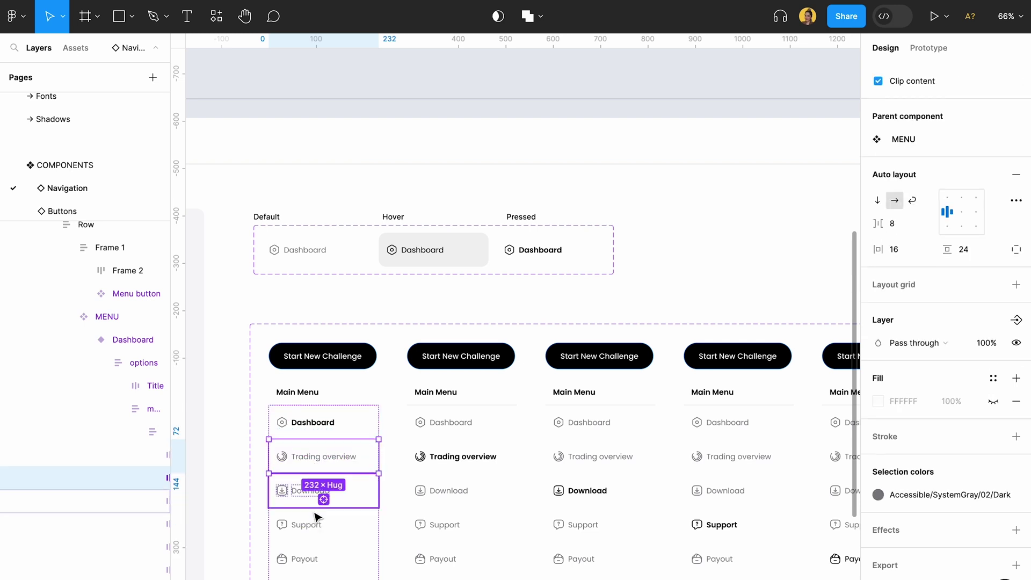
left_click(317, 518)
scroll(318, 518, "down", 3)
left_click(318, 432)
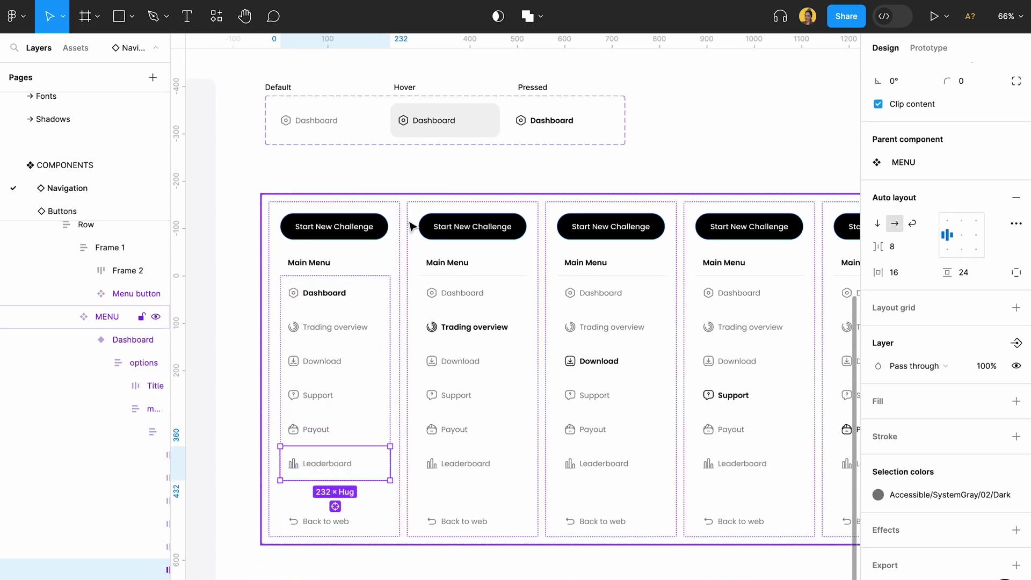
Inspect the Start New Challenge button of the Dashboard menu variant and the options list below it.
left_click(386, 225)
scroll(473, 376, "down", 3)
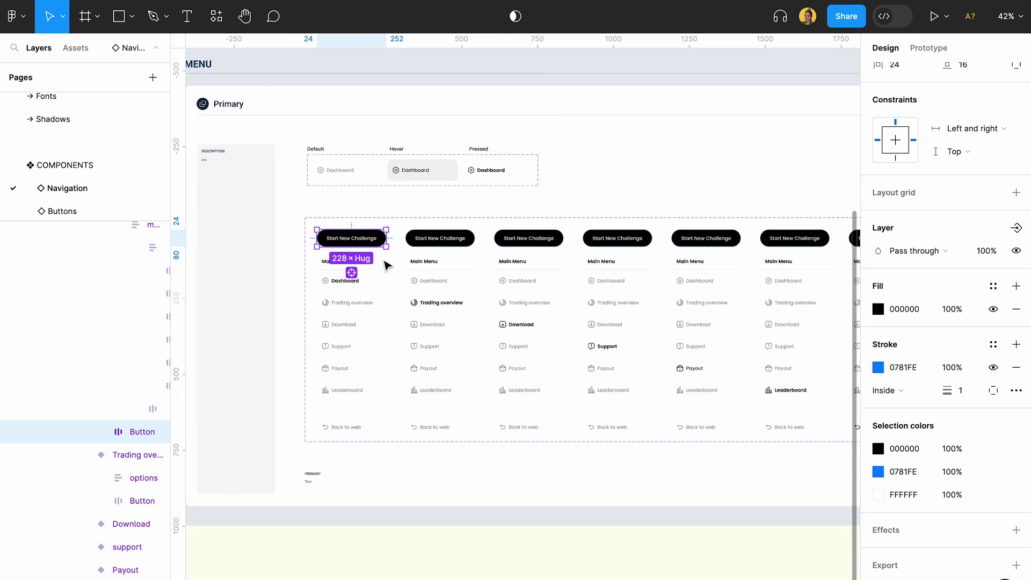
scroll(364, 245, "up", 2)
left_click(367, 286)
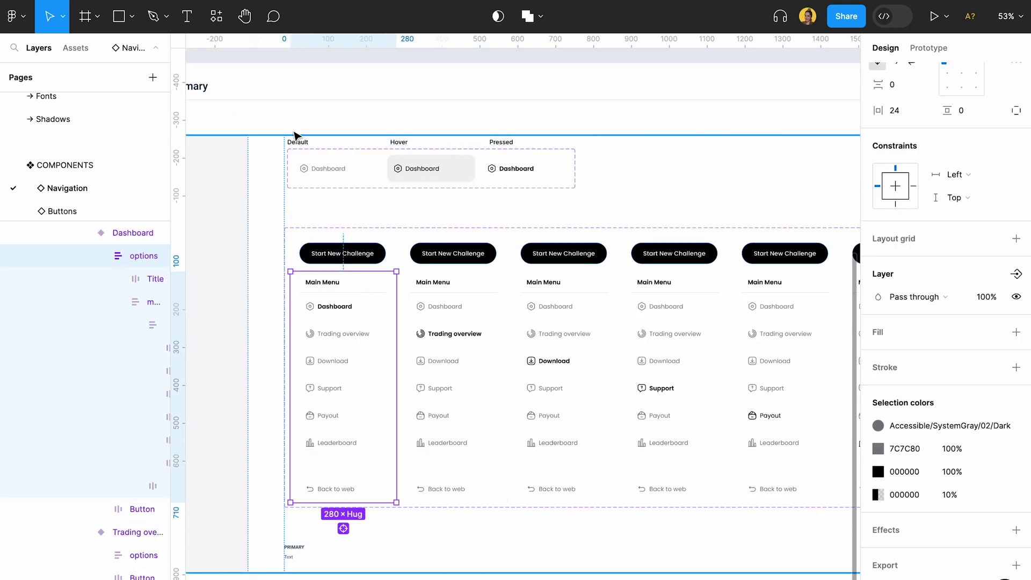
Select the Primary section's header and view the complete set of menu variants.
left_click(313, 95)
scroll(313, 95, "down", 2)
scroll(312, 81, "up", 1)
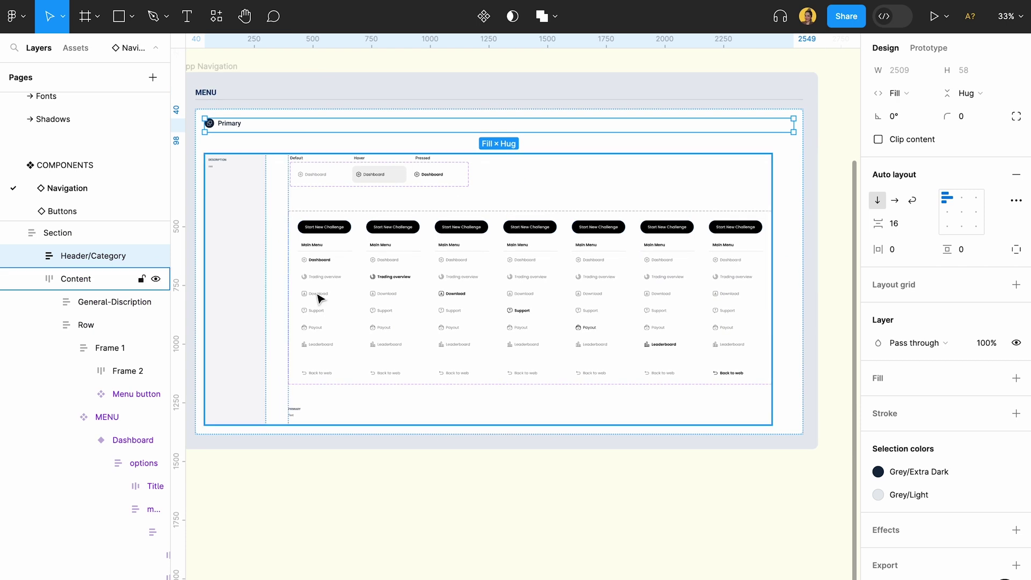
scroll(320, 295, "up", 1)
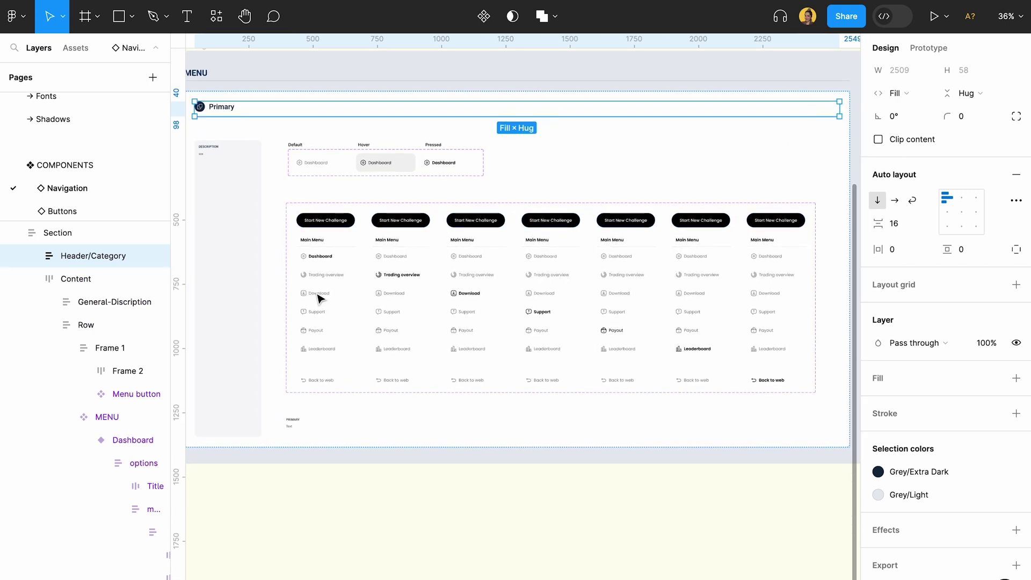
Copy the Dashboard menu variant to the empty canvas below the Primary section as a detached MENU/Page8 frame.
scroll(327, 381, "up", 3)
scroll(325, 379, "up", 2)
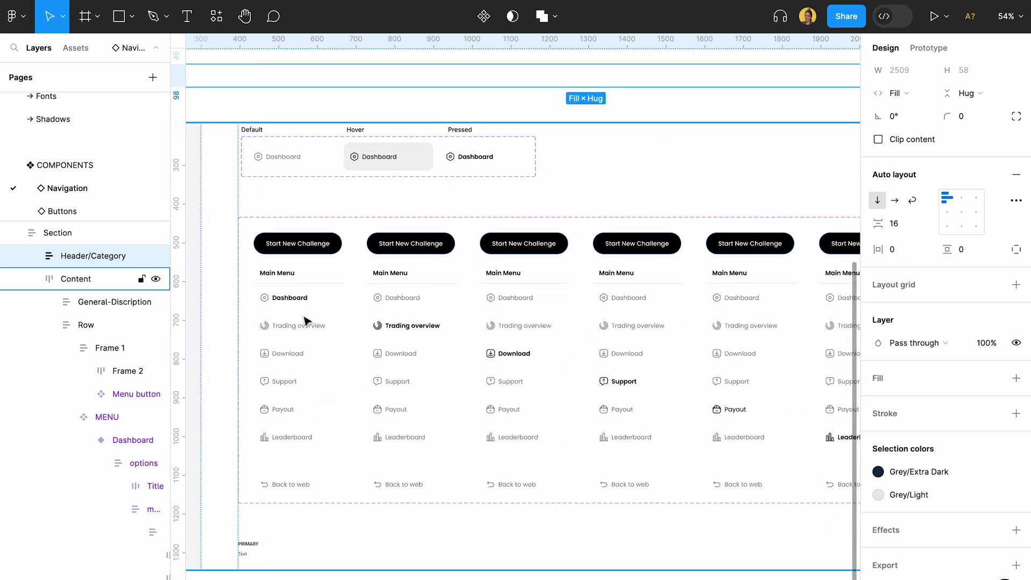
triple_click(305, 318)
left_click(305, 317)
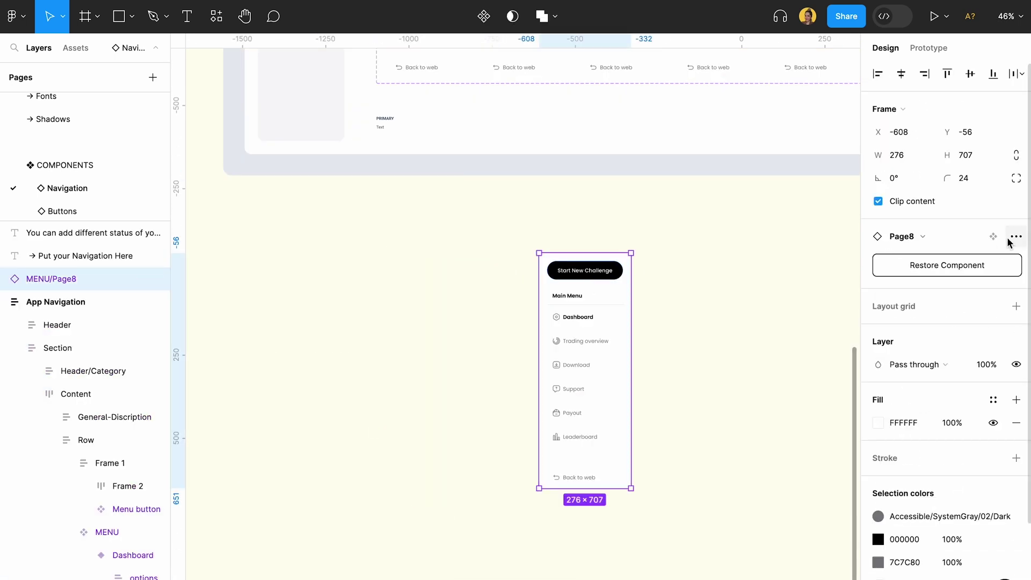
left_click(1013, 238)
left_click(935, 273)
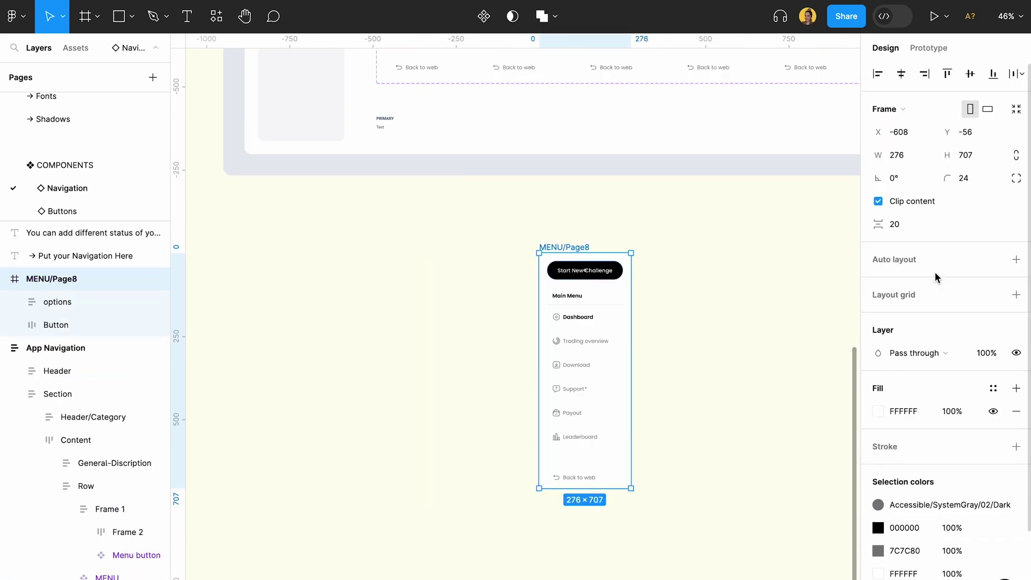
left_click_drag(611, 301, 430, 300)
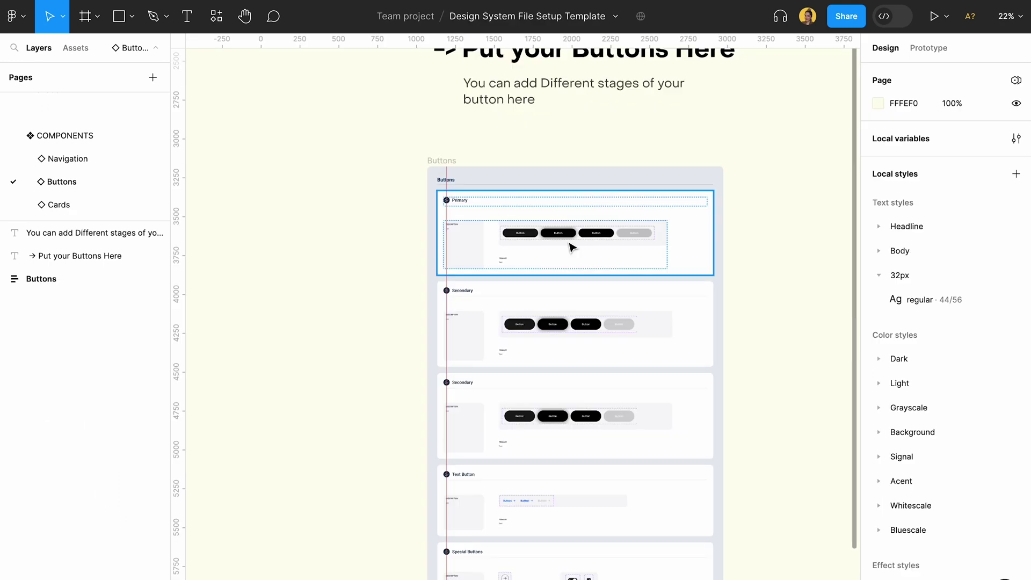
Copy the Default variant of the Primary button from the Buttons page.
scroll(568, 243, "up", 4)
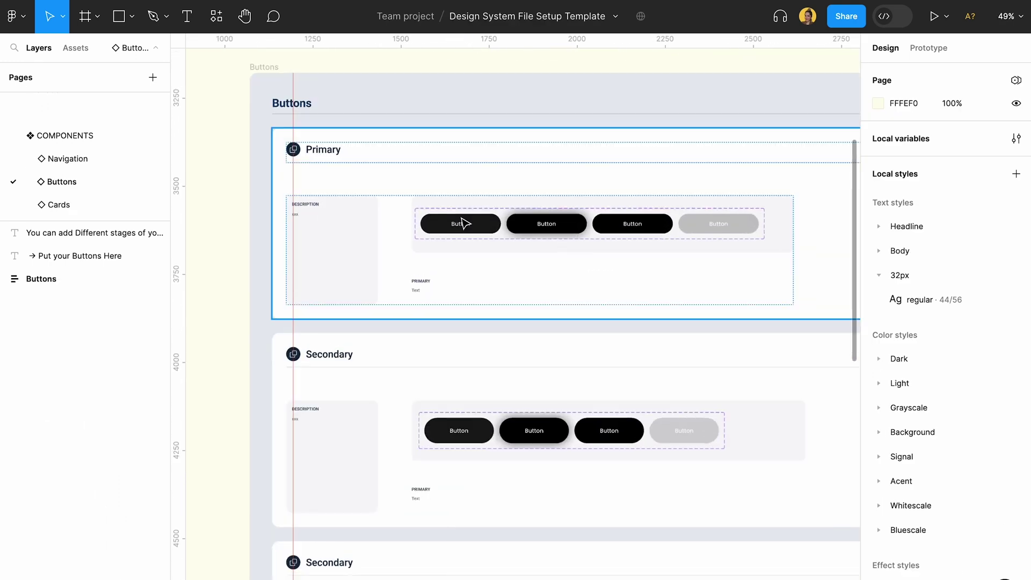
scroll(463, 223, "up", 3)
double_click(462, 236)
double_click(461, 236)
double_click(461, 233)
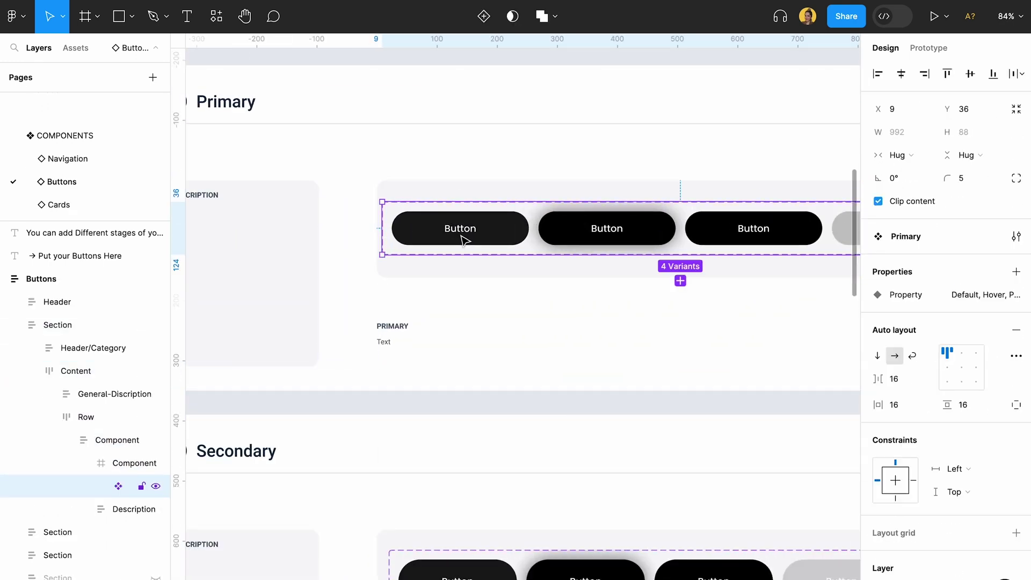
double_click(460, 232)
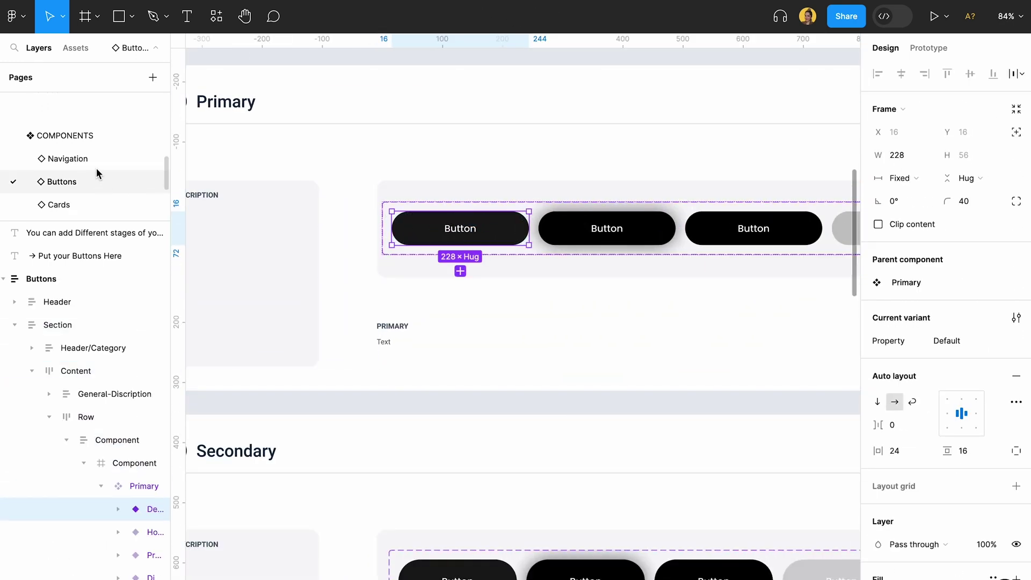
Paste the Primary button into the MENU/Page8 frame on the Navigation page and delete its old Start New Challenge button.
left_click(67, 158)
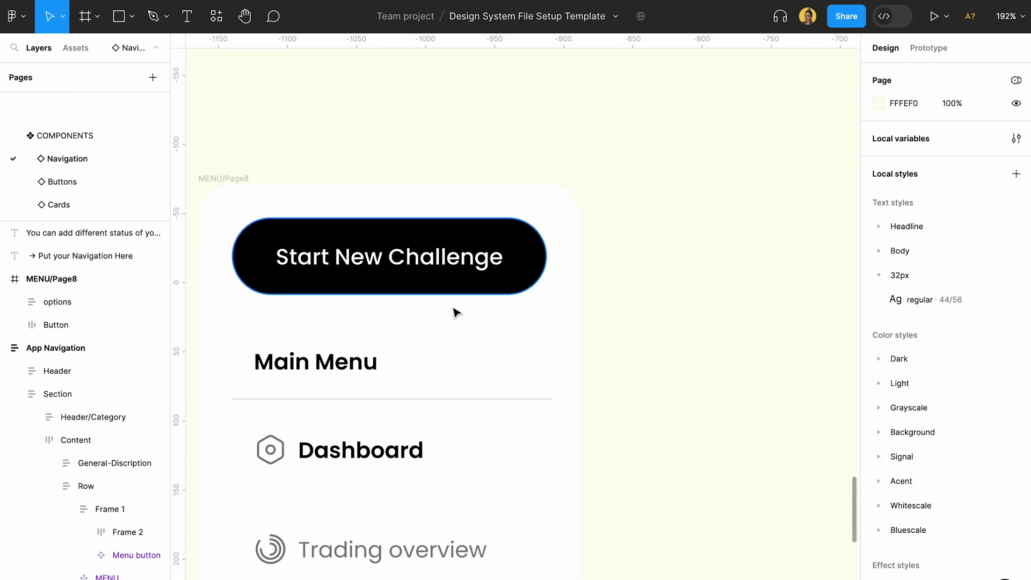
left_click(235, 178)
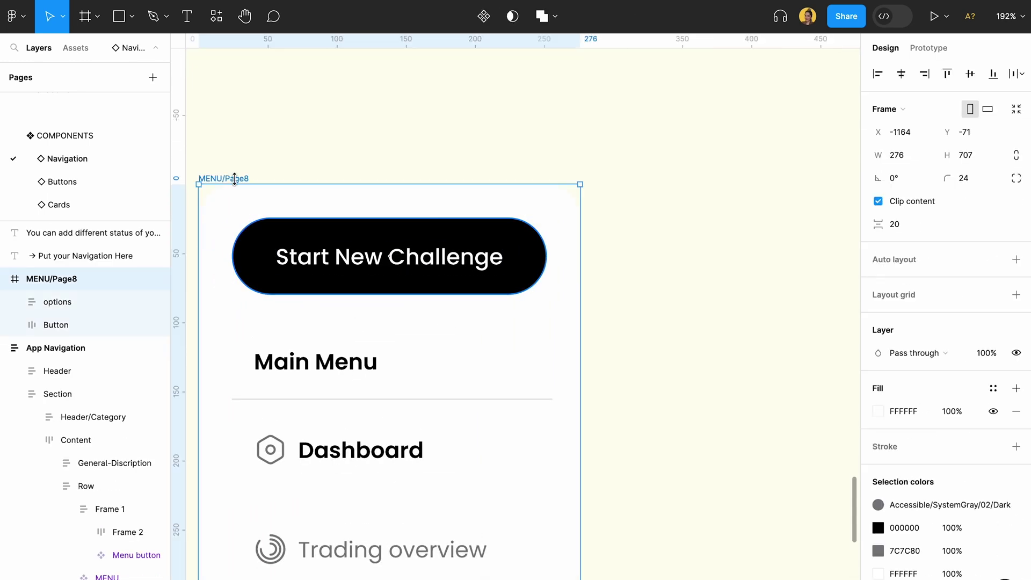
left_click(116, 301)
left_click(105, 326)
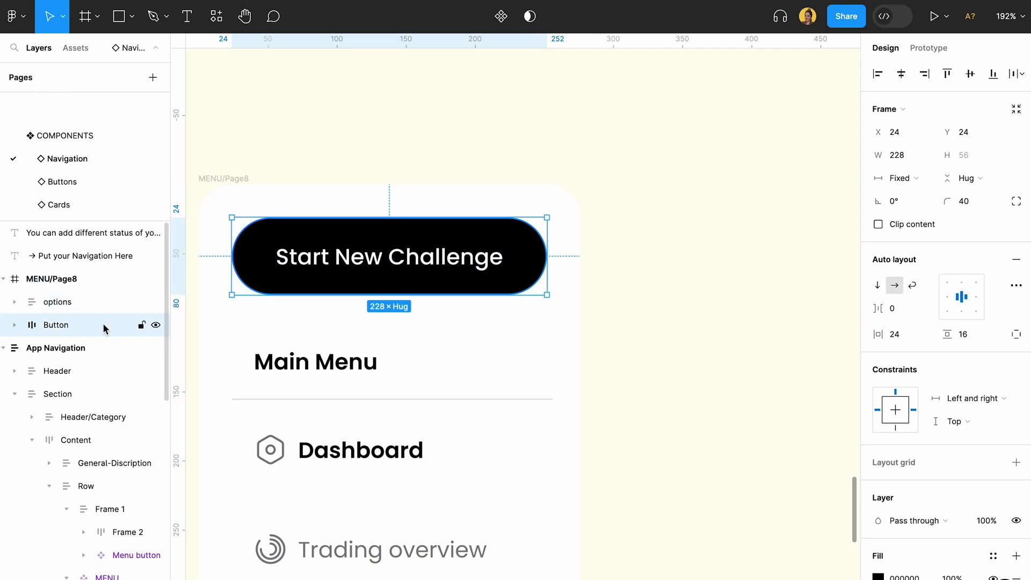
left_click(97, 286)
key("ctrl+v")
left_click(349, 297)
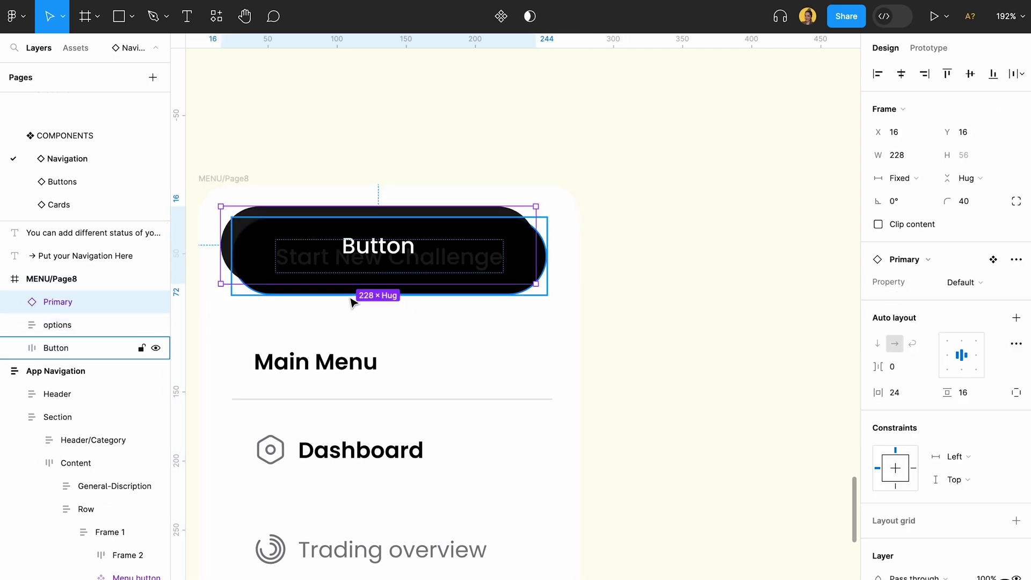
key("Delete")
Position the pasted Primary button at X 24, Y 24 inside the MENU/Page8 frame.
left_click(401, 248)
scroll(401, 248, "down", 5)
scroll(402, 250, "down", 3)
scroll(397, 249, "up", 4)
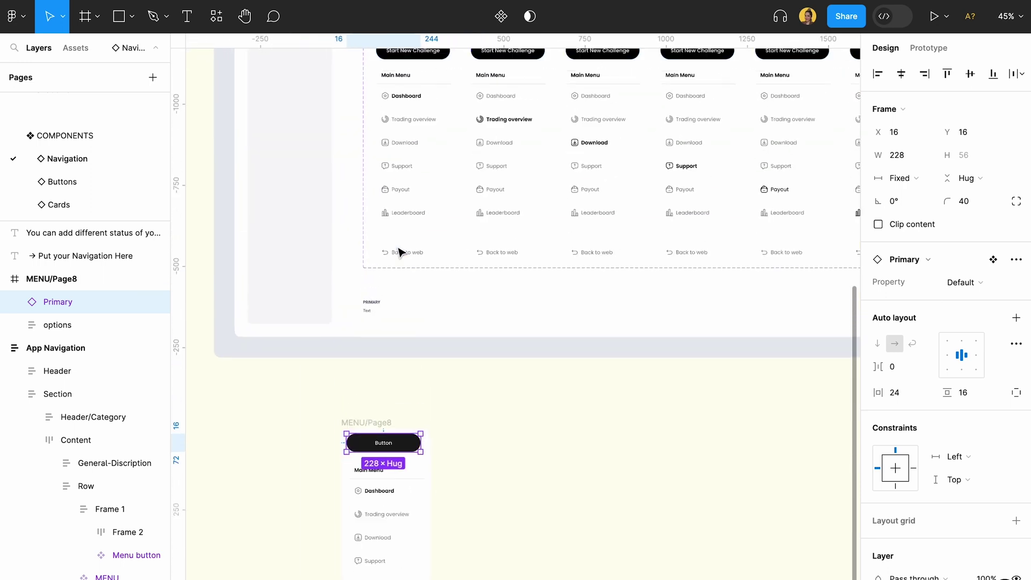
scroll(404, 193, "down", 2)
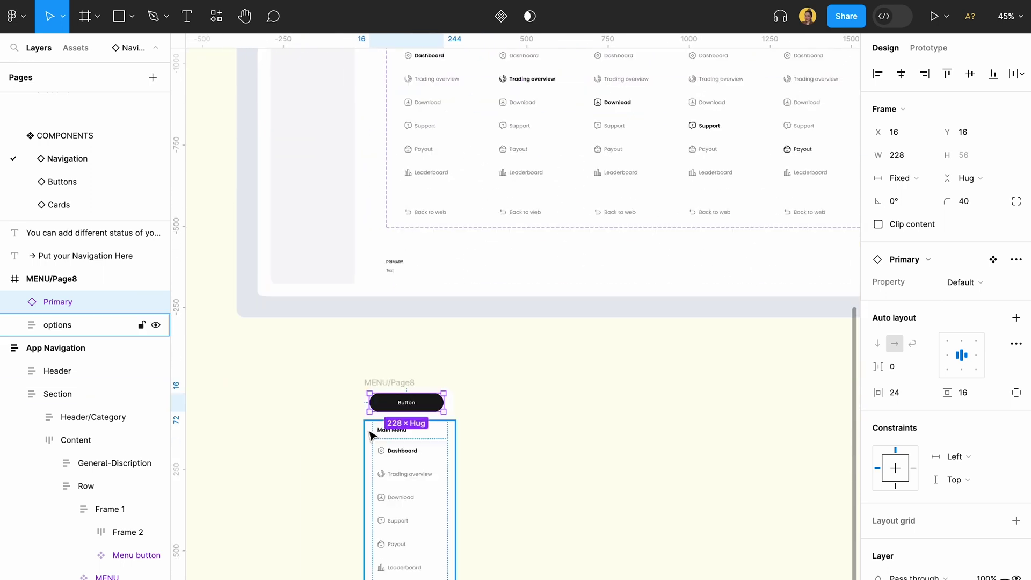
scroll(370, 433, "up", 6)
left_click_drag(476, 364, 488, 381)
left_click(616, 420)
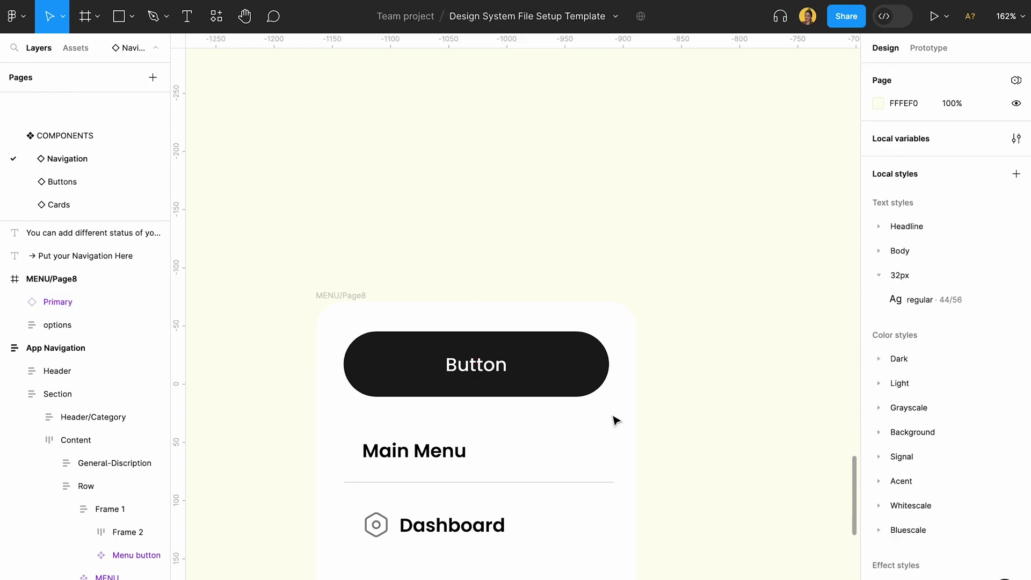
left_click(585, 374)
Duplicate the Main Menu title row beside the MENU/Page8 frame and turn the copy into a component.
scroll(529, 496, "down", 4)
scroll(529, 496, "down", 3)
scroll(483, 376, "up", 2)
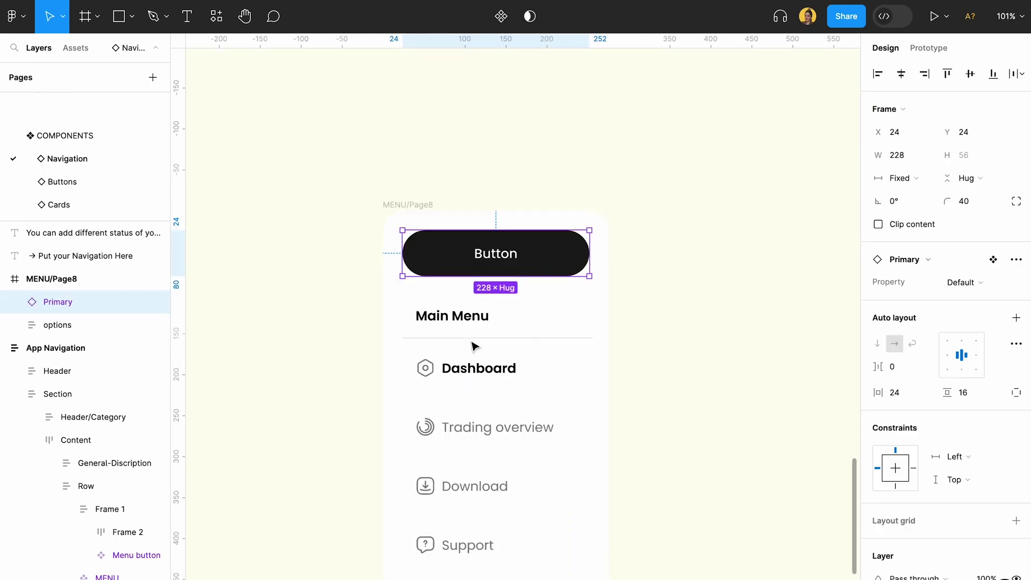
left_click(472, 331)
left_click(511, 336)
left_click_drag(502, 336, 692, 259)
scroll(713, 257, "right", 3)
key("ctrl+alt+k")
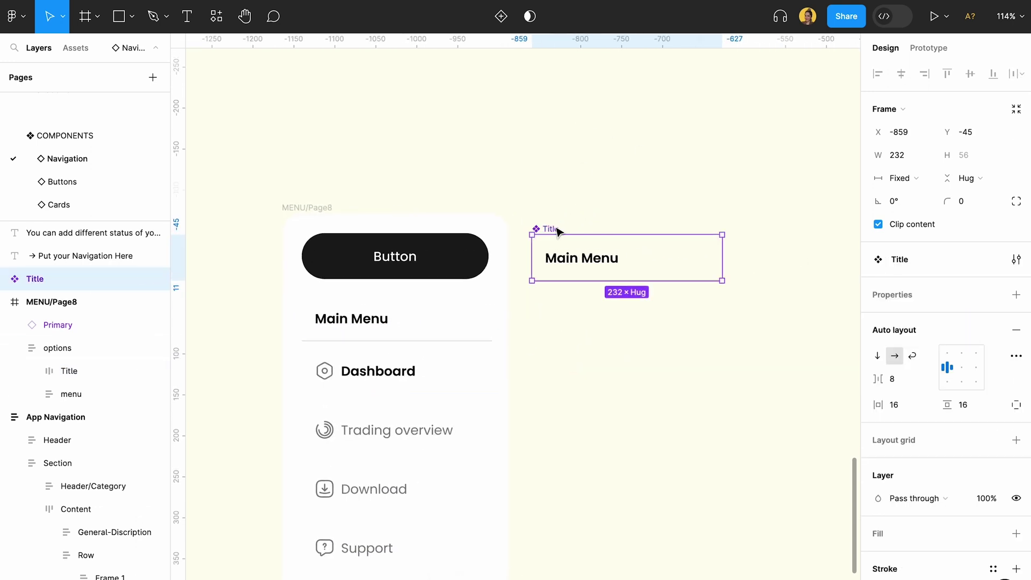
left_click_drag(566, 266, 569, 281)
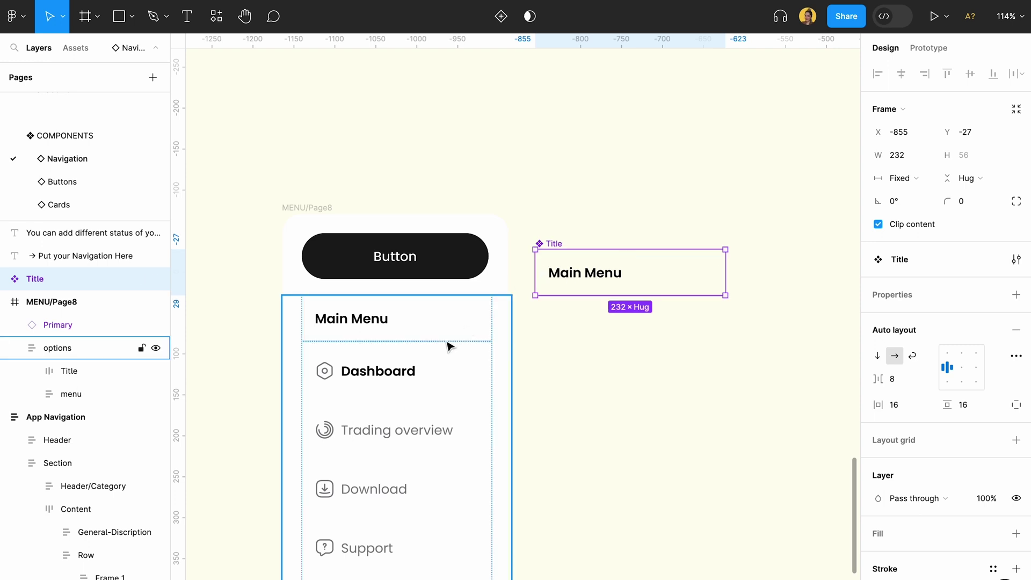
Examine the Default, Hover and Pressed variants of the existing Menu button component in the Primary section.
scroll(449, 346, "down", 2)
double_click(433, 319)
scroll(433, 322, "up", 15)
scroll(428, 290, "down", 1)
scroll(430, 281, "up", 3)
left_click(395, 157, "ctrl")
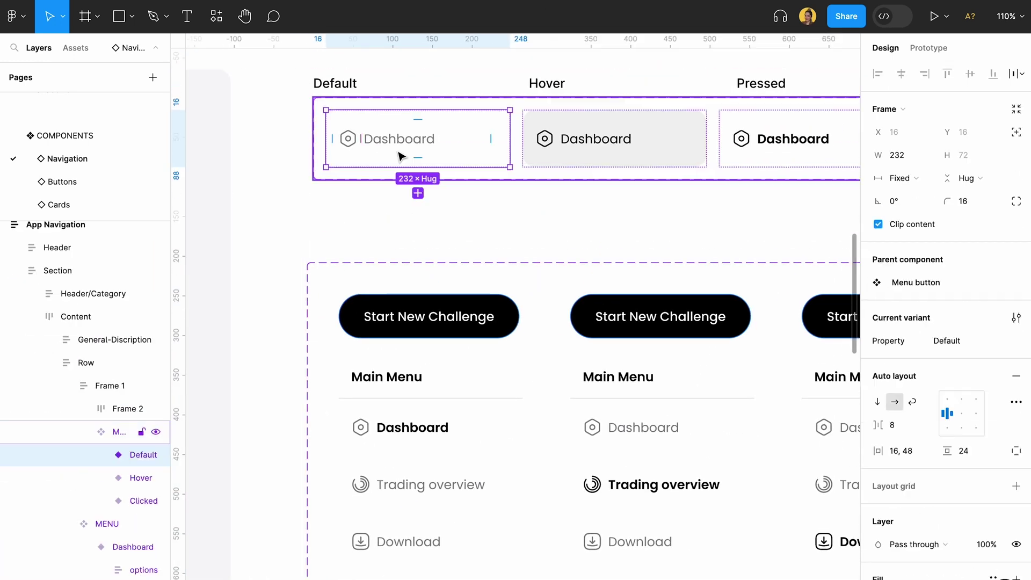
key("Tab")
key("Tab")
key("Tab")
key("Tab")
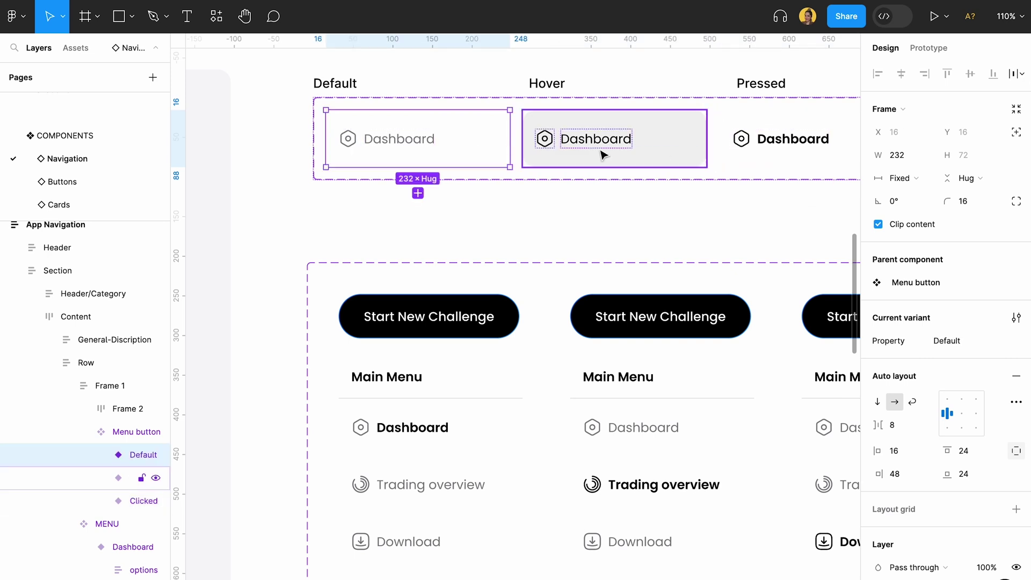
left_click(764, 145)
scroll(426, 190, "down", 3)
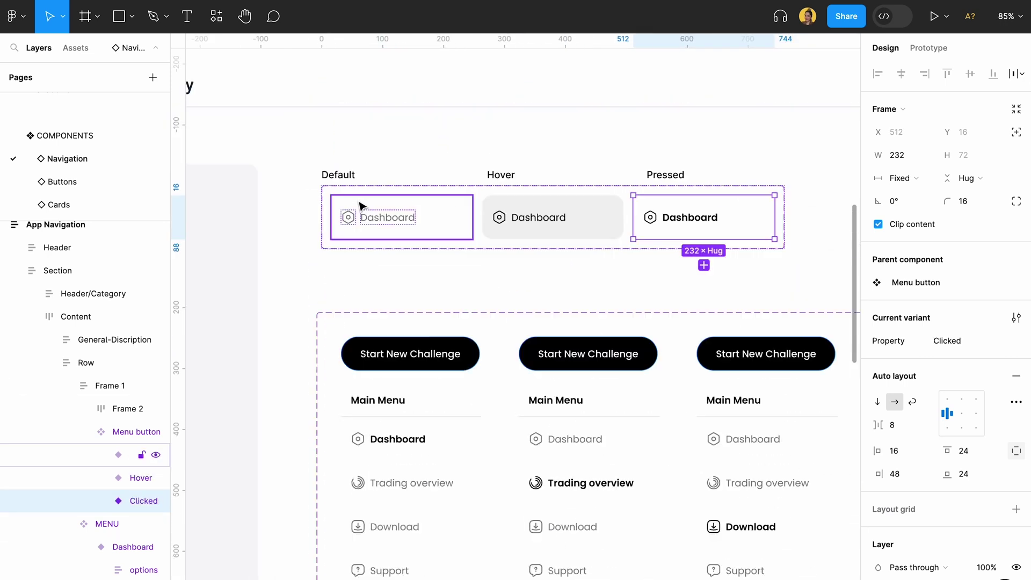
scroll(425, 193, "up", 2)
left_click(348, 177)
scroll(349, 178, "down", 1)
left_click(366, 223)
scroll(369, 226, "down", 20)
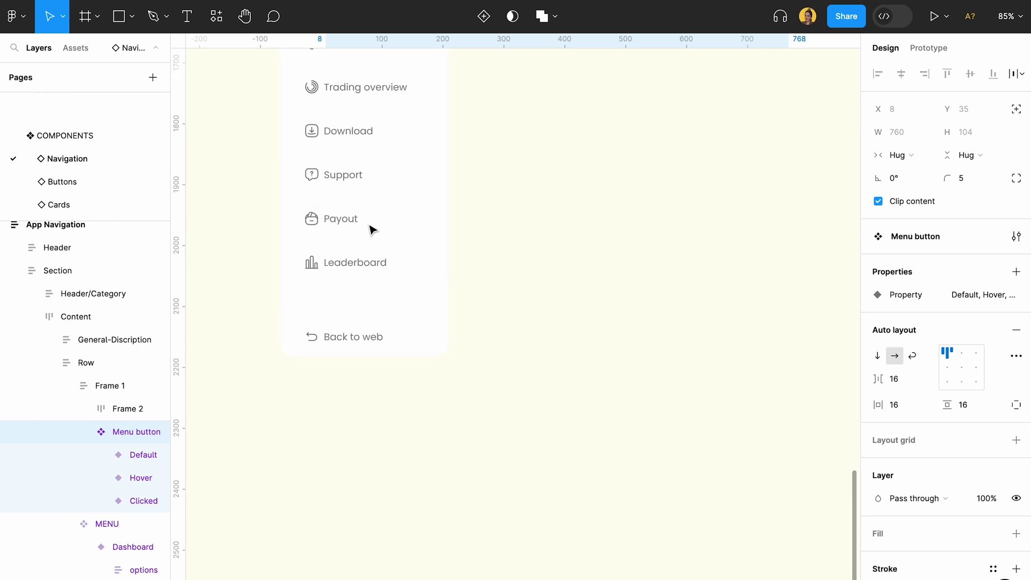
Duplicate the Dashboard menu button from the MENU/Page8 frame and place the copy below the Title component.
scroll(370, 227, "up", 4)
left_click(353, 258)
double_click(350, 258)
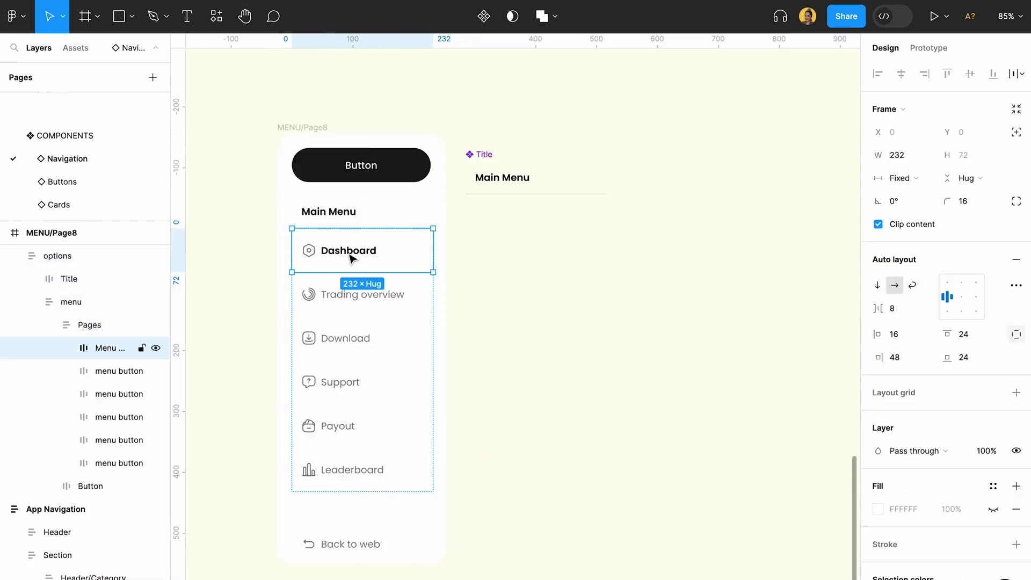
key("ctrl+d")
left_click_drag(345, 288, 518, 238)
scroll(518, 247, "up", 2)
scroll(505, 291, "up", 5)
Apply the text properties of the Trading overview label to the Dashboard label of the copied menu button.
double_click(508, 298)
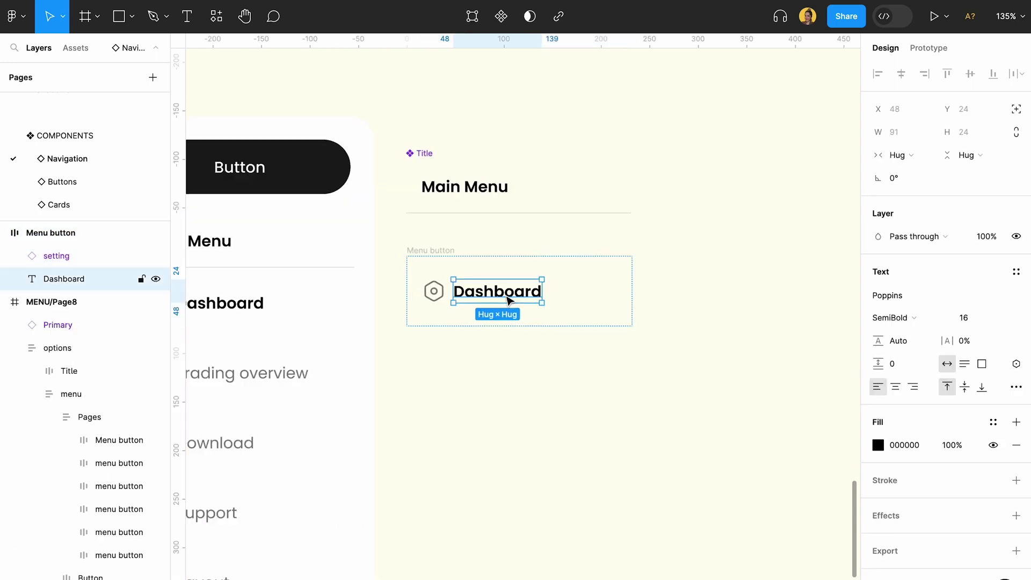
left_click(463, 260)
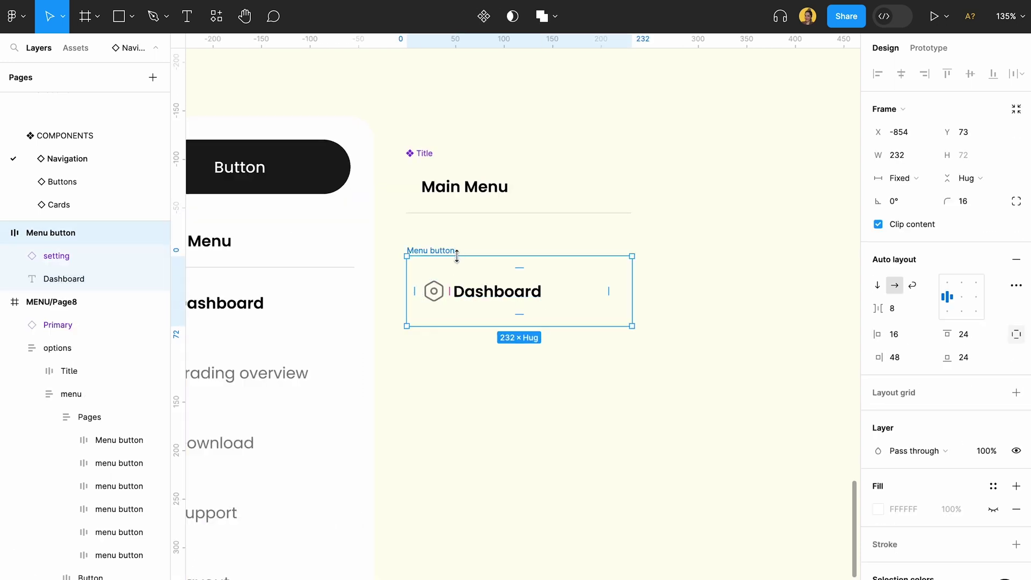
left_click(486, 298)
scroll(421, 346, "left", 3)
left_click(334, 364)
left_click(334, 364)
left_click(334, 364)
key("ctrl+d")
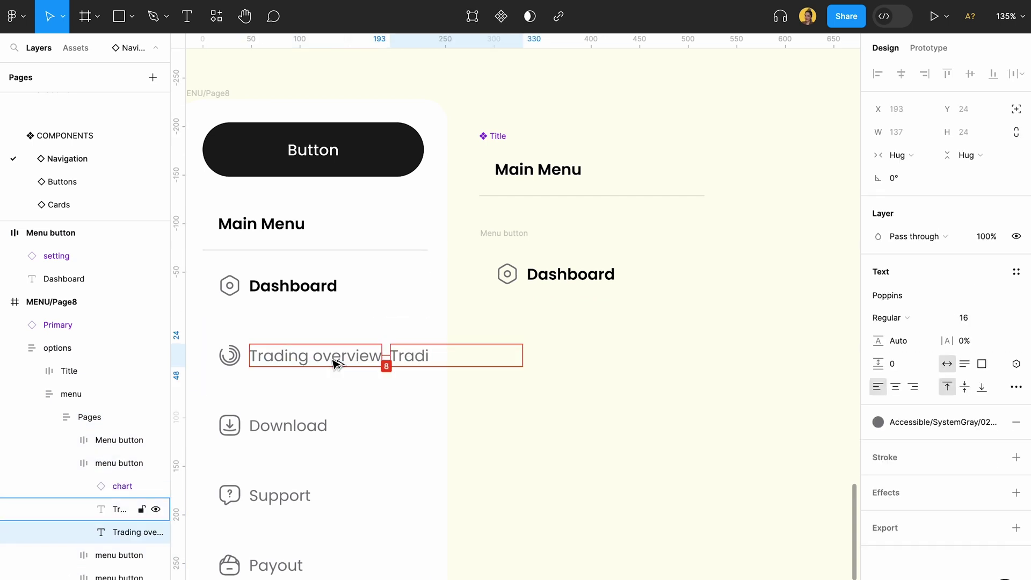
key("ctrl+z")
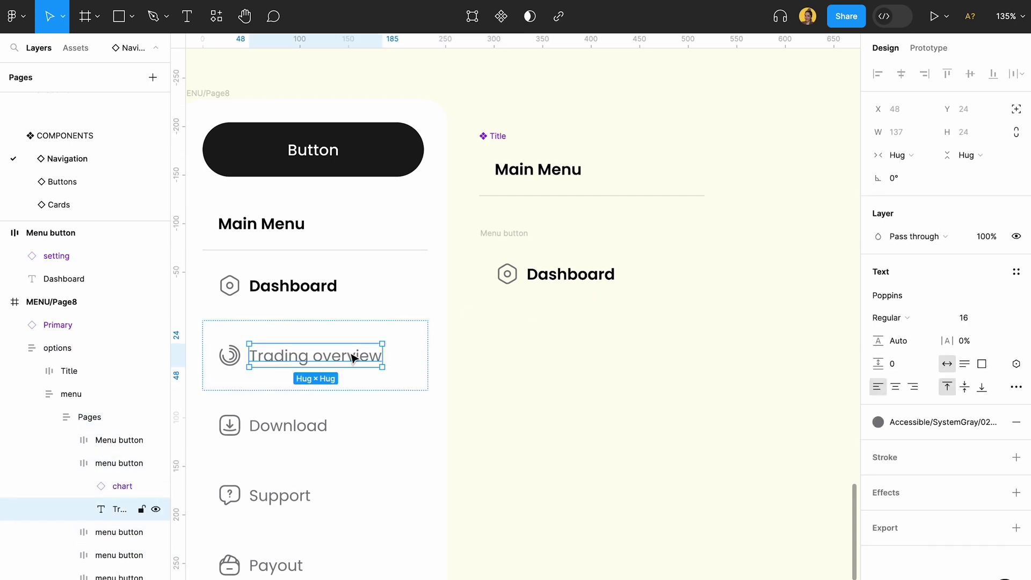
left_click(576, 276)
key("ctrl+alt+v")
left_click(586, 399)
Turn the copied menu button into a component and rename it Menu Item.
left_click(511, 240)
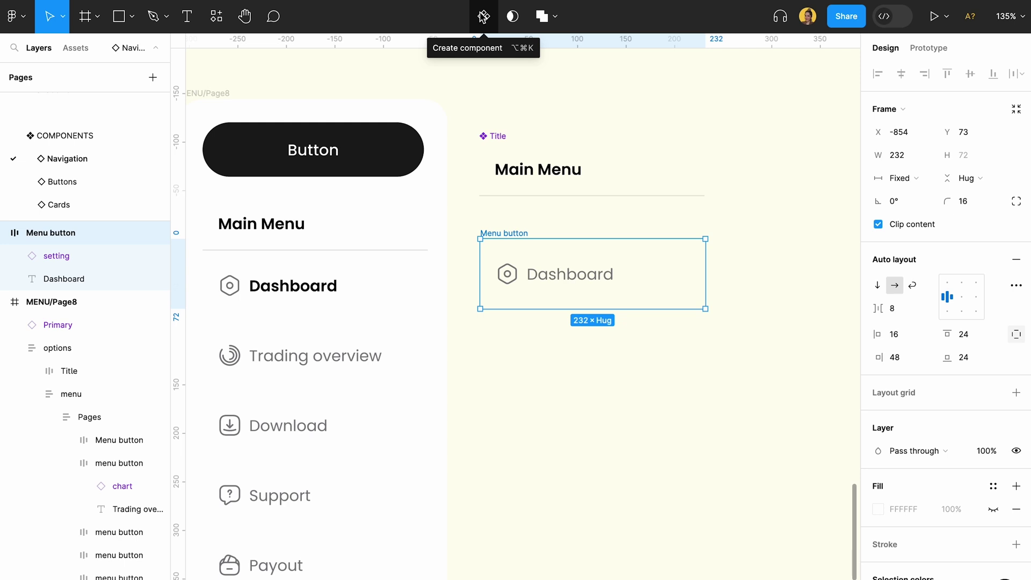
left_click(483, 17)
scroll(594, 294, "right", 1)
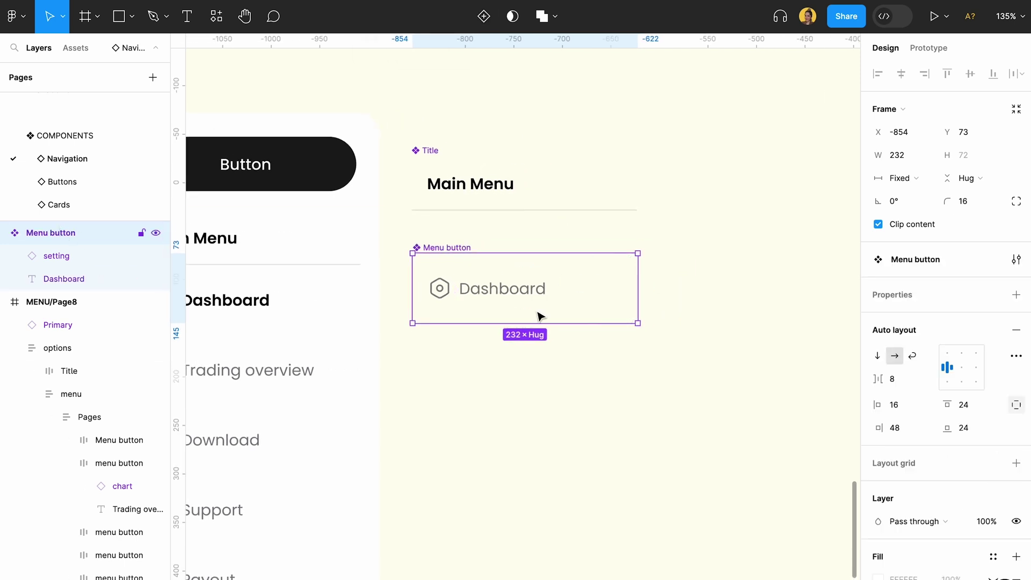
scroll(490, 338, "left", 5)
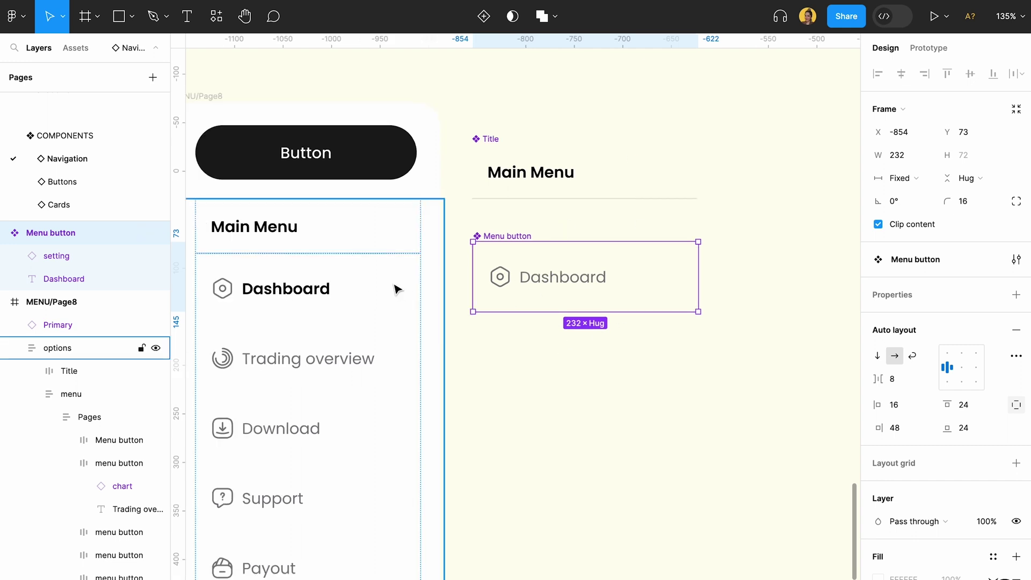
scroll(361, 255, "right", 4)
scroll(472, 281, "down", 2)
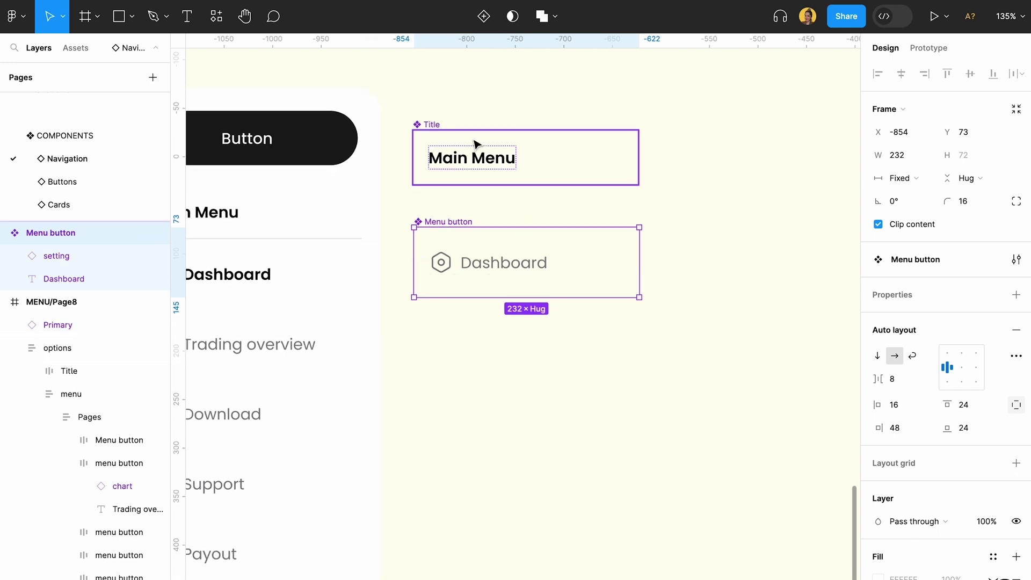
double_click(449, 222)
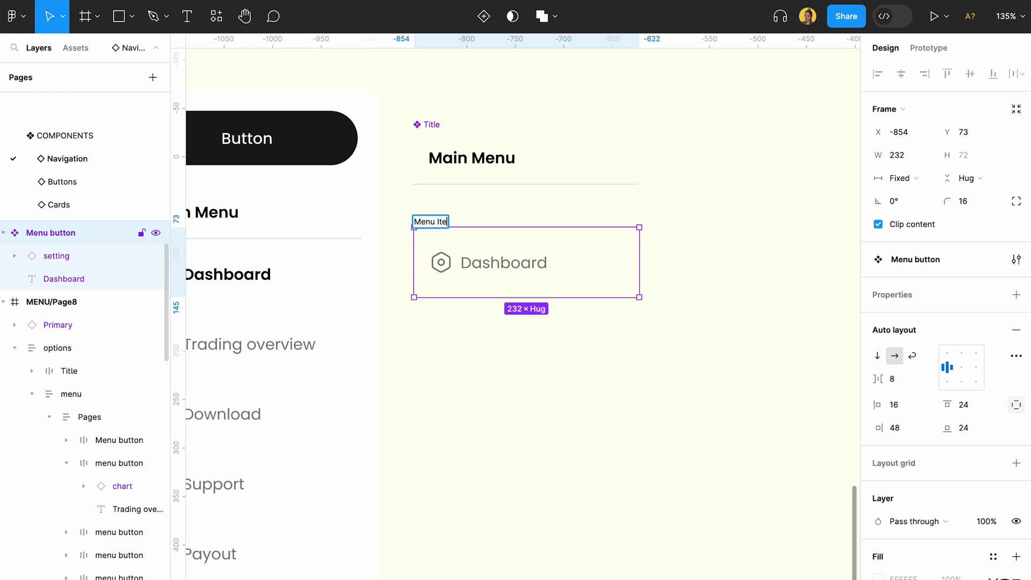
type("Menu Item")
key("Return")
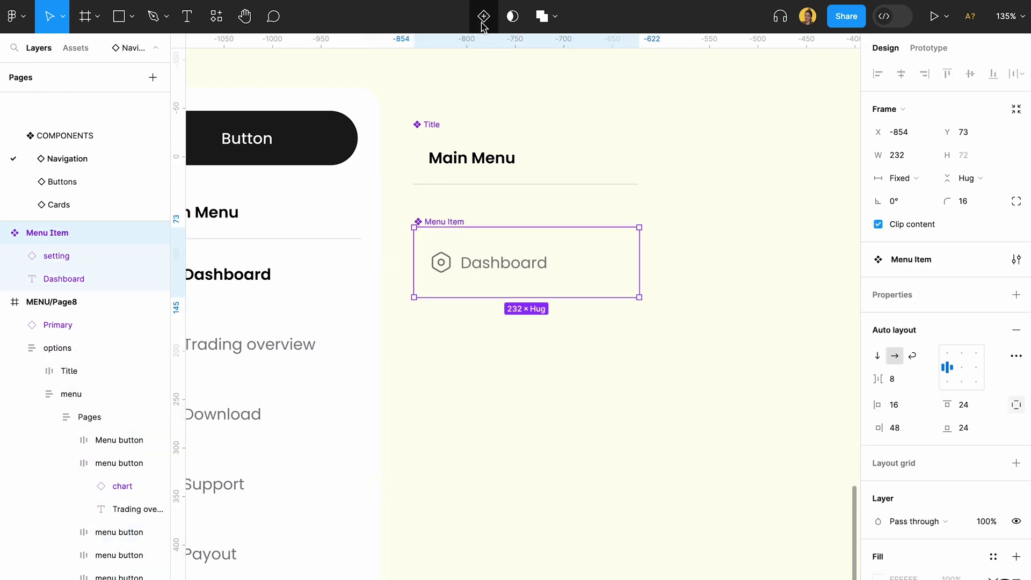
Add a second variant to the Menu Item component and name it State=Hover.
left_click(483, 19)
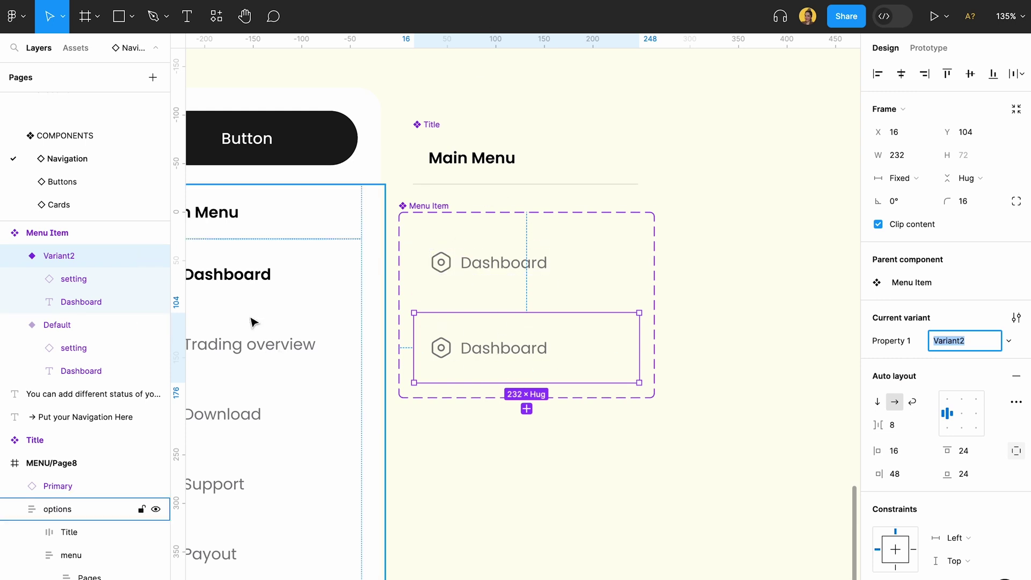
left_click(73, 258)
double_click(72, 259)
left_click(84, 259)
type("Hover")
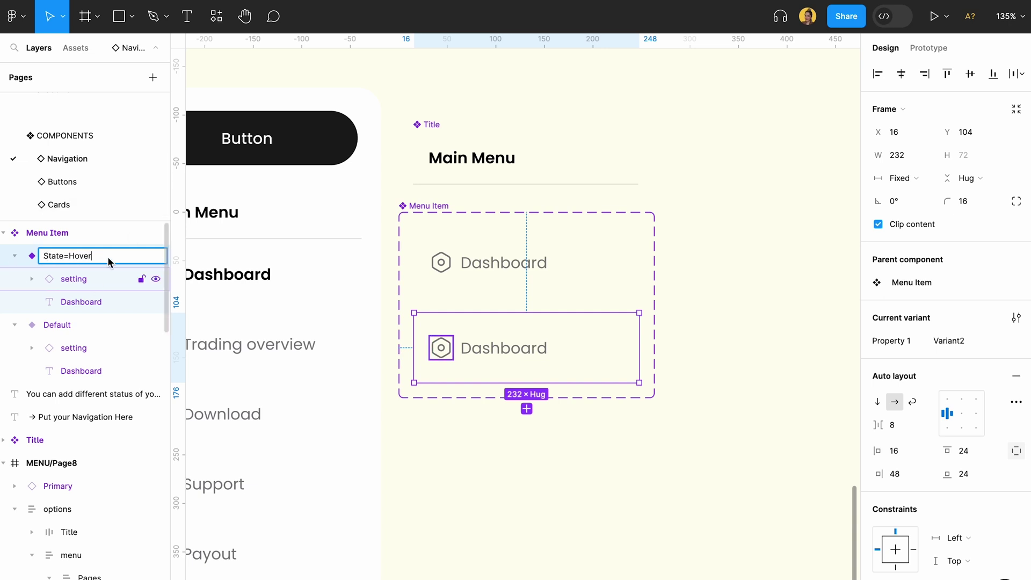
Rename the first Menu Item variant to State=Default and move the component set to X -871, Y 48.
left_click(491, 264)
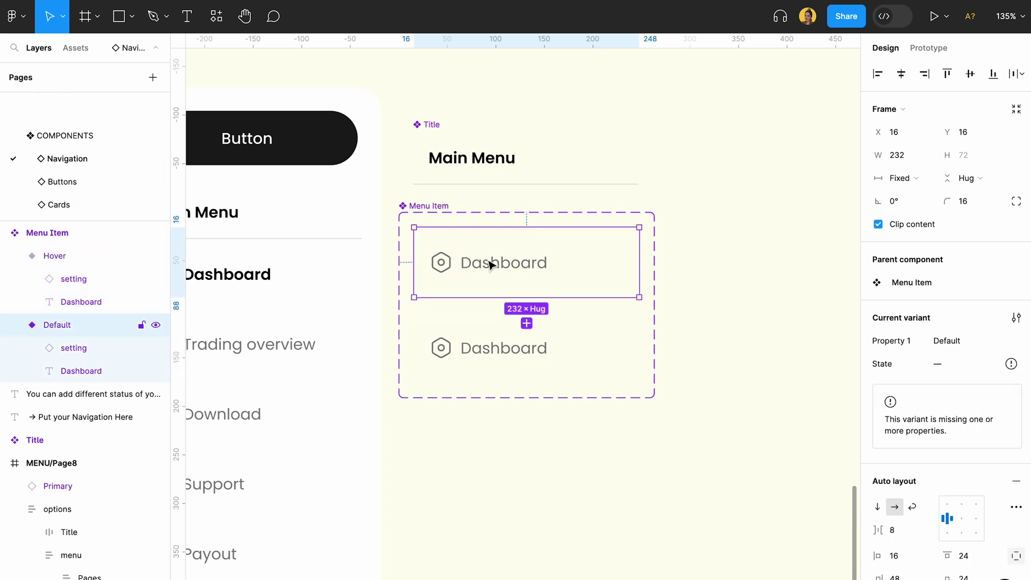
double_click(72, 327)
left_click(85, 327)
left_click_drag(83, 327, 24, 329)
type("State")
left_click(397, 452)
left_click(465, 205)
left_click_drag(475, 214, 437, 205)
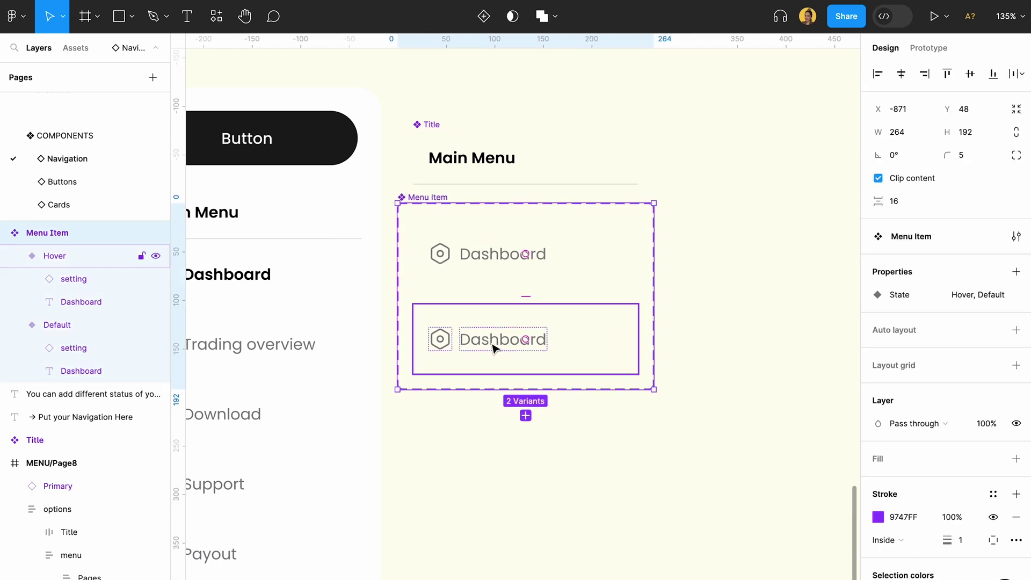
Apply the properties of the existing Menu button's Hover variant, including its light grey background, to the Menu Item's Hover variant.
left_click(522, 345)
scroll(782, 311, "down", 3)
scroll(633, 239, "up", 10)
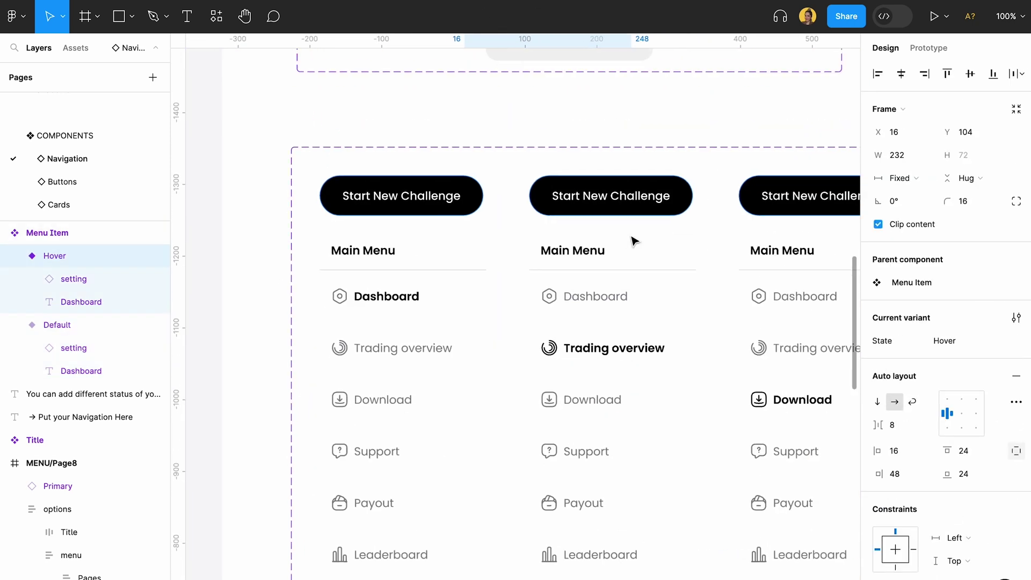
left_click(559, 144)
double_click(559, 144)
double_click(559, 144)
double_click(559, 144)
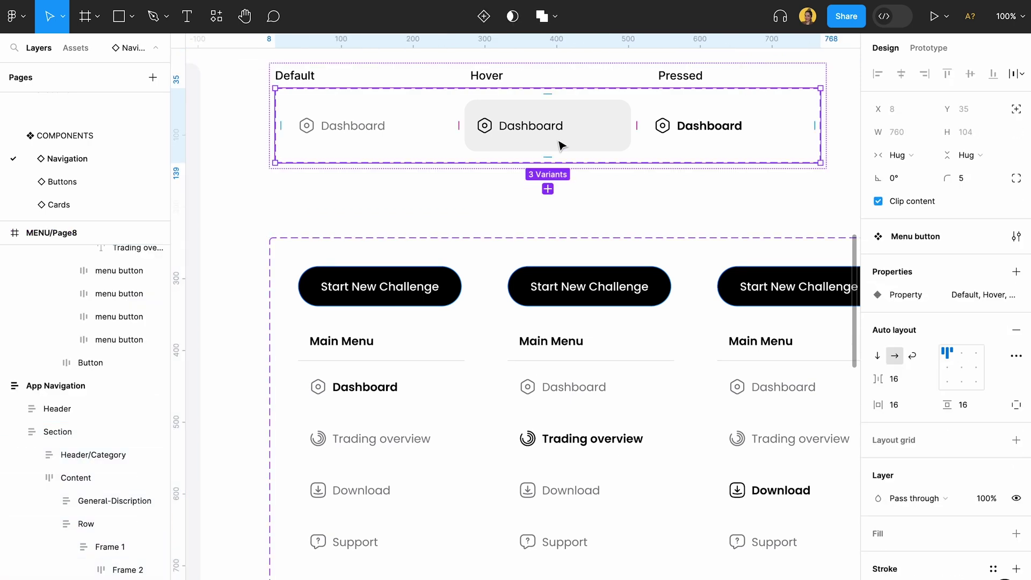
double_click(559, 144)
scroll(555, 188, "down", 10)
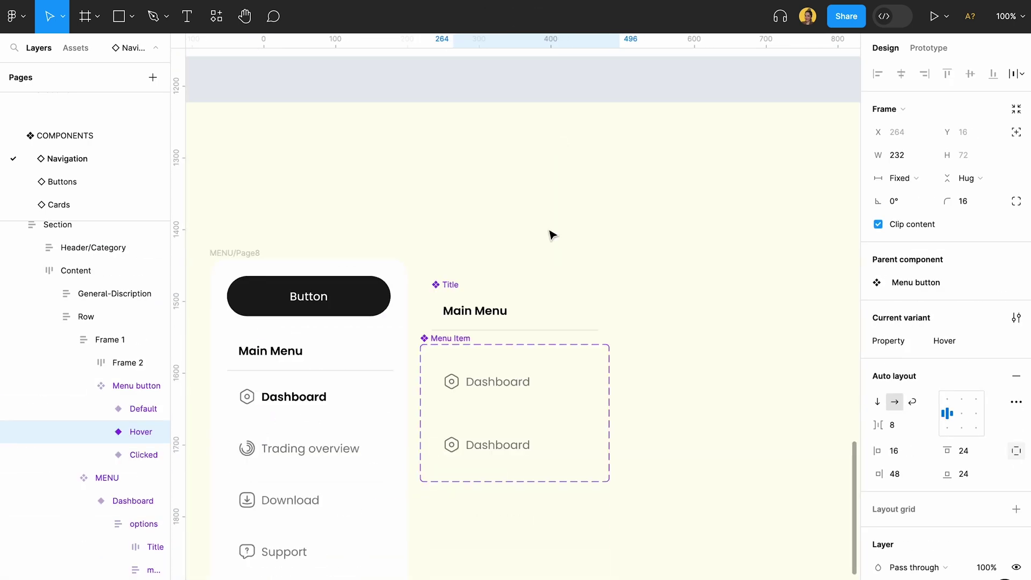
left_click(527, 440)
scroll(515, 451, "up", 3)
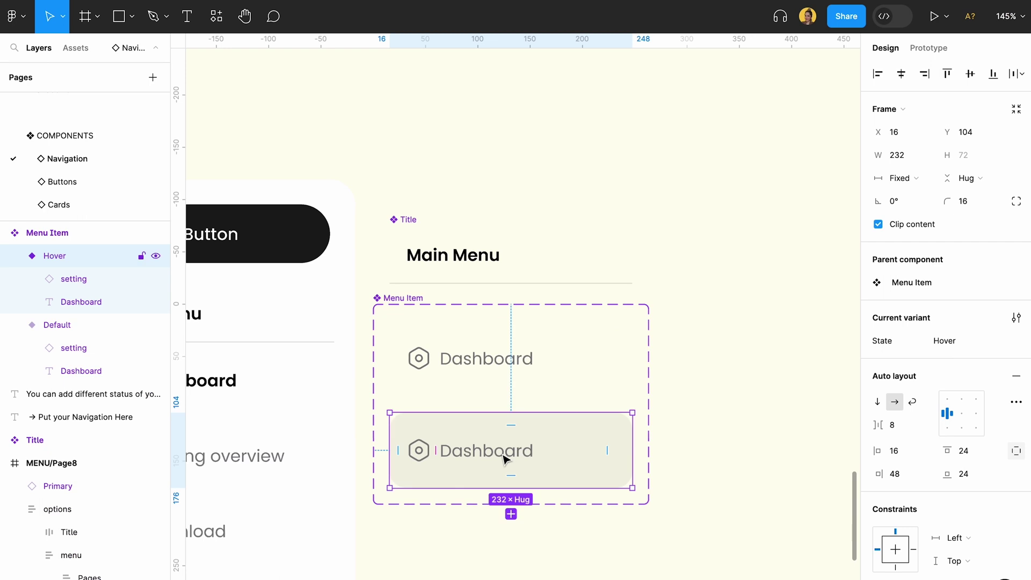
Detach the colour style from the icon and label of the Menu Item's Hover variant and set their fill to 000000.
left_click(419, 450, "shift")
scroll(909, 543, "down", 5)
left_click(902, 484)
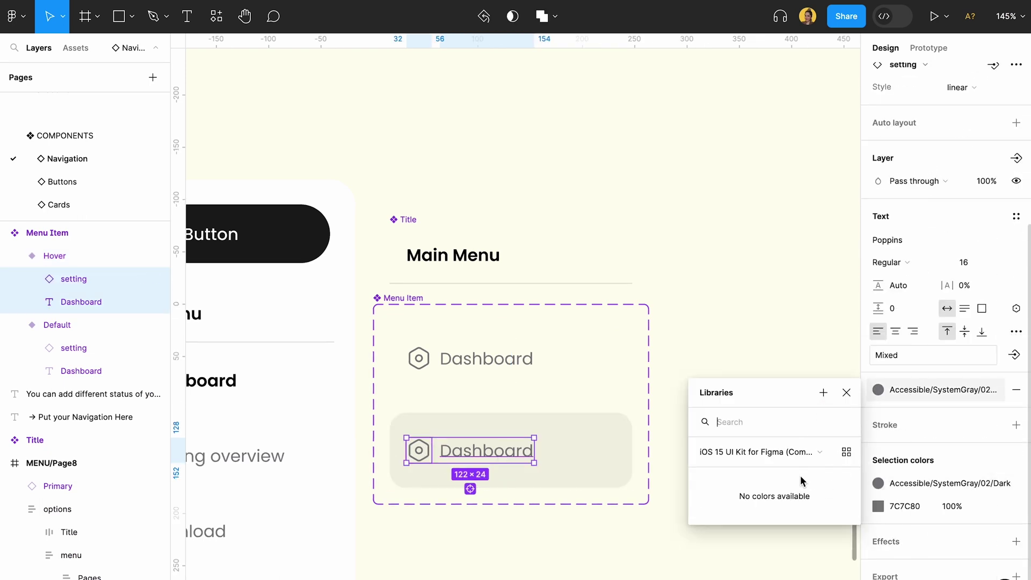
left_click(993, 390)
left_click(922, 412)
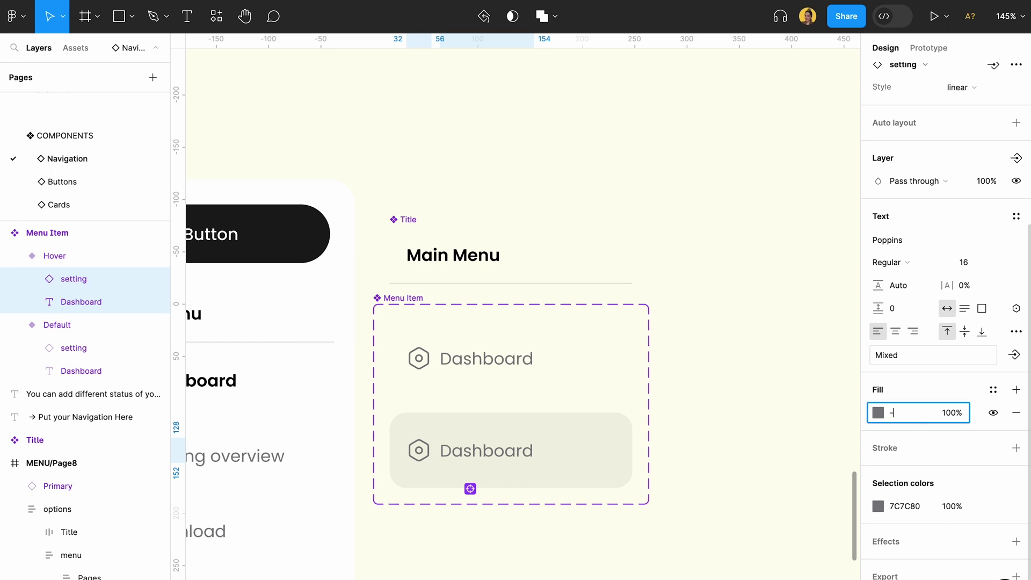
type("0")
key("Return")
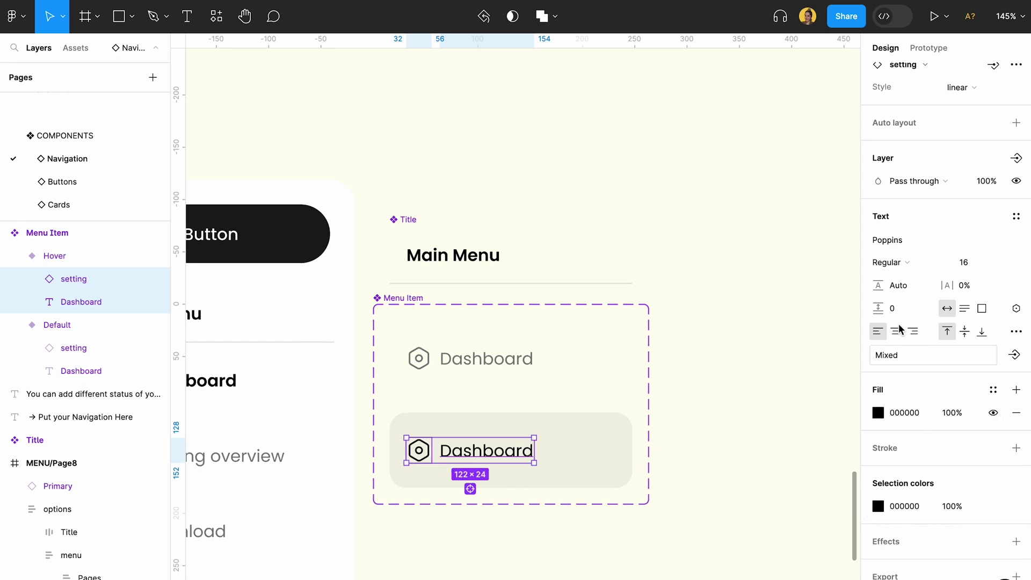
Add a third variant to the Menu Item component from its Hover variant and name it State=Clicked.
left_click(766, 431)
scroll(767, 430, "down", 2)
scroll(766, 431, "left", 2)
left_click(612, 418)
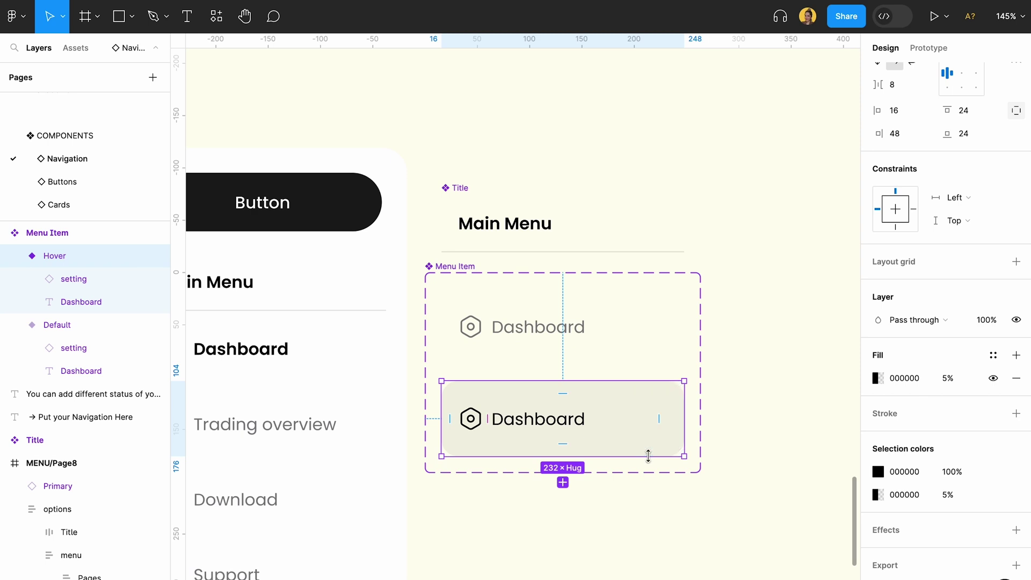
left_click(715, 486)
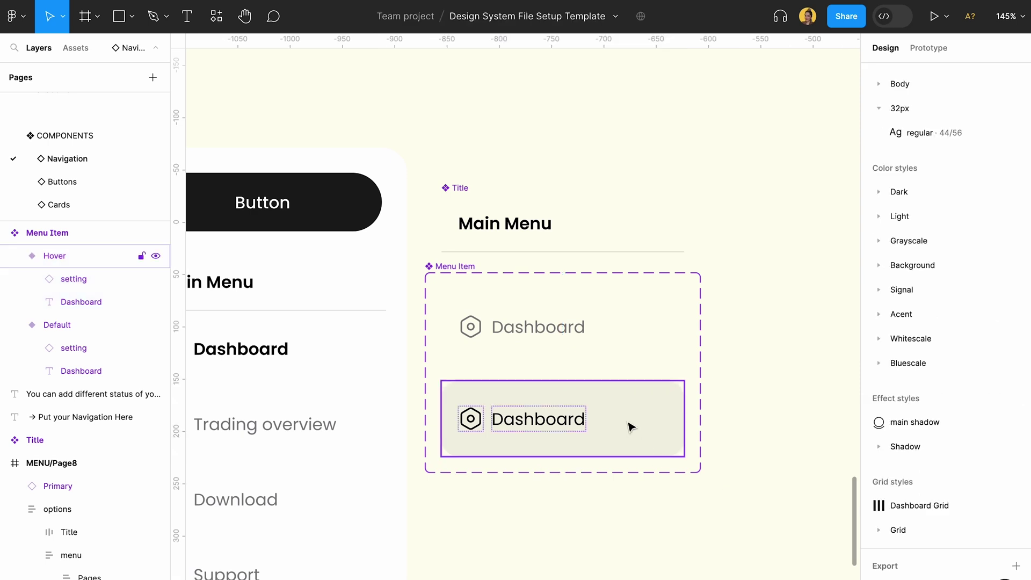
left_click(574, 422)
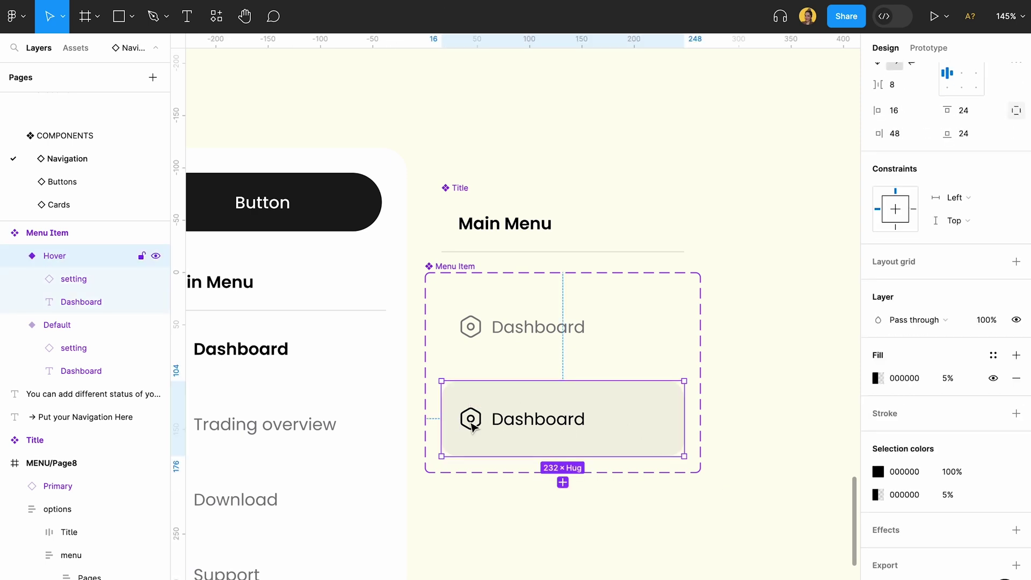
left_click(563, 482)
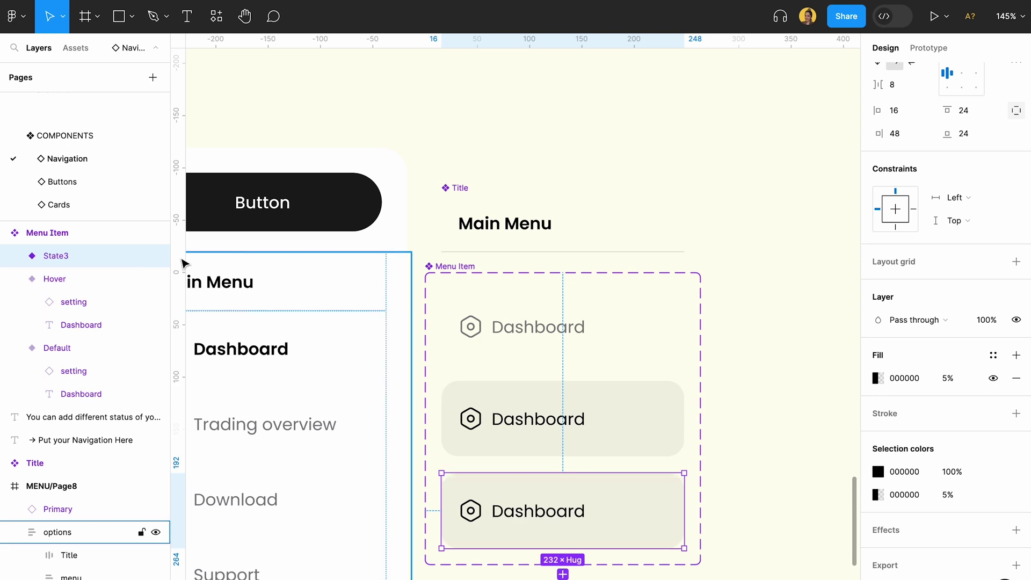
double_click(75, 263)
double_click(75, 262)
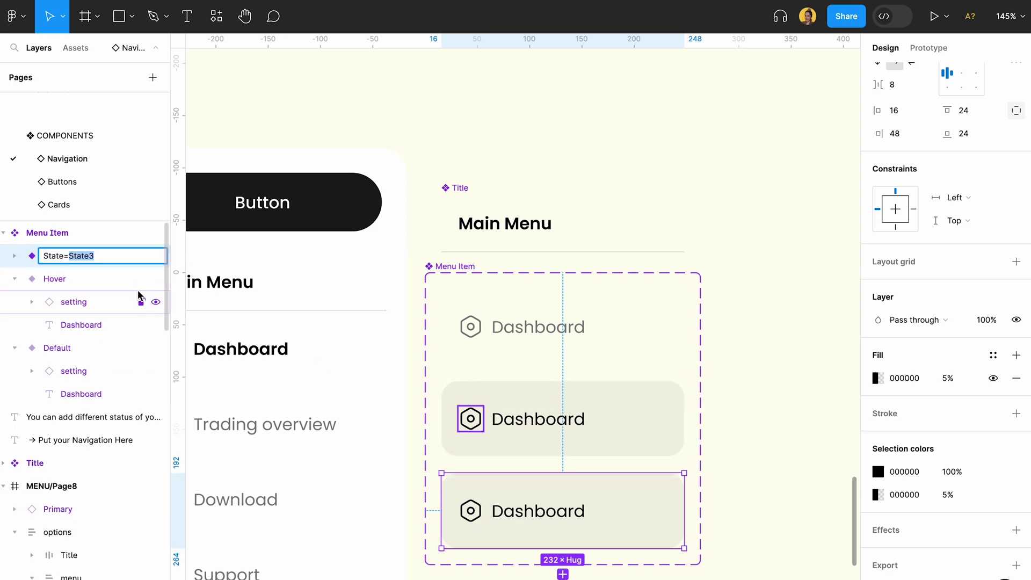
type("Clicked")
key("Return")
Remove the background fill of the Menu Item's Clicked variant and set its Dashboard label to SemiBold.
scroll(410, 290, "down", 4)
scroll(410, 290, "right", 2)
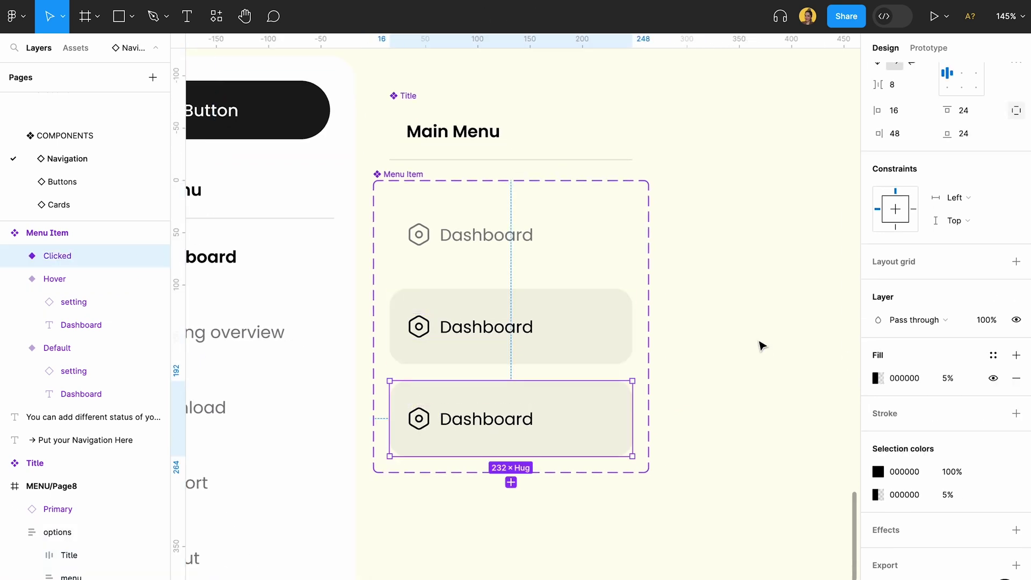
scroll(759, 346, "down", 5)
scroll(725, 425, "up", 5)
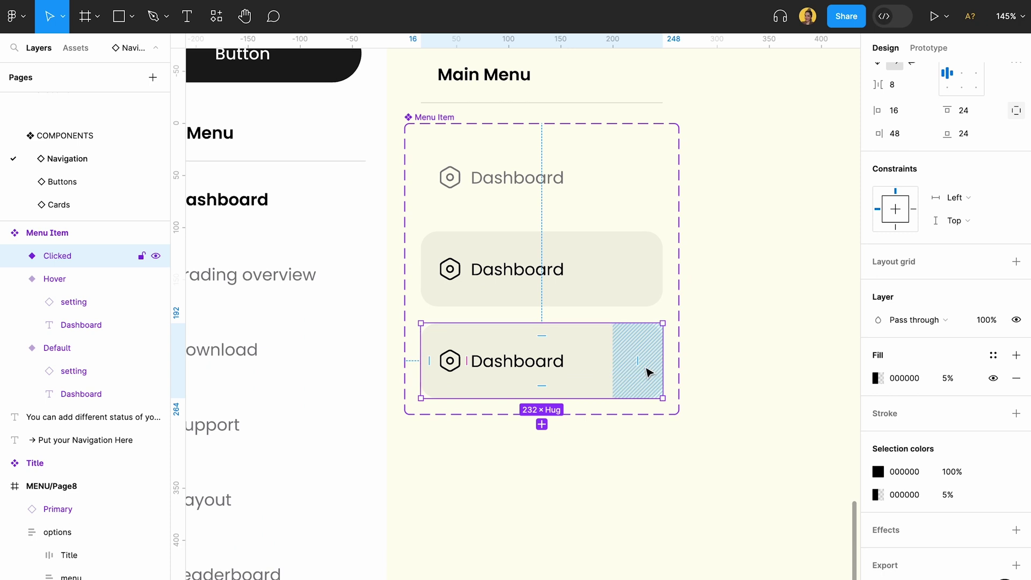
left_click(1016, 378)
scroll(550, 348, "up", 1)
double_click(551, 348)
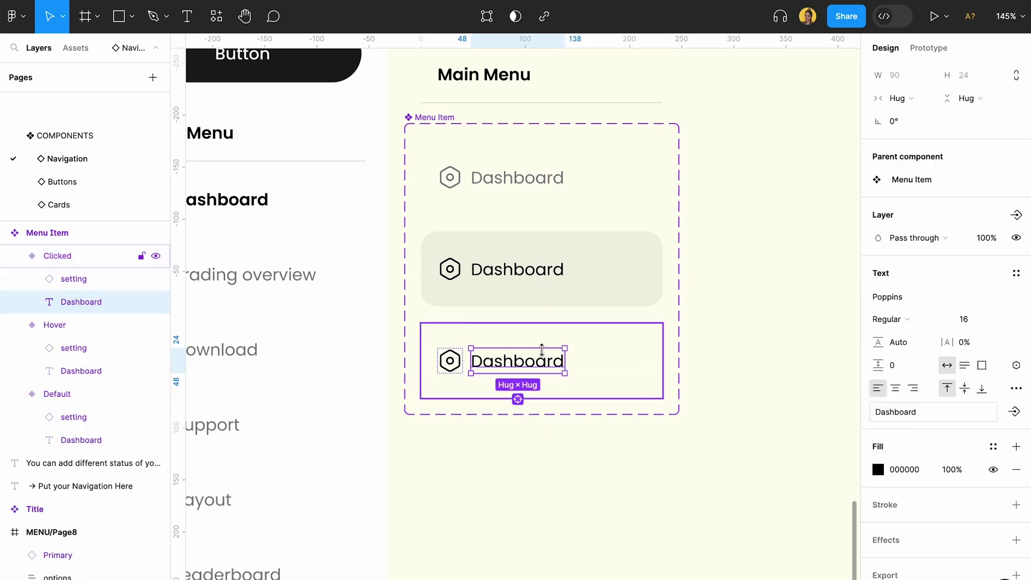
left_click(904, 319)
left_click(908, 356)
scroll(817, 340, "down", 5)
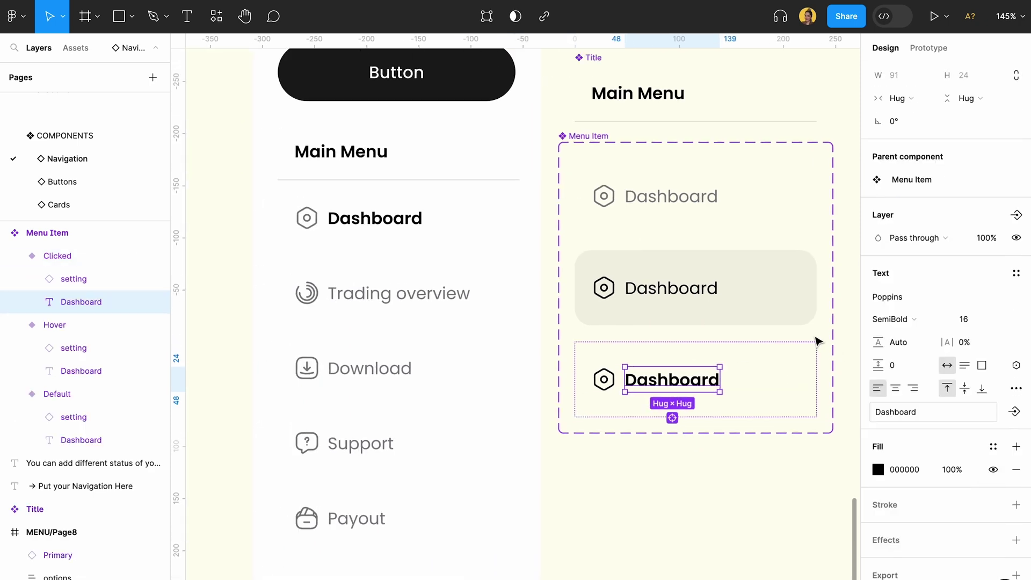
left_click(720, 346)
scroll(722, 355, "right", 2)
scroll(722, 354, "up", 1)
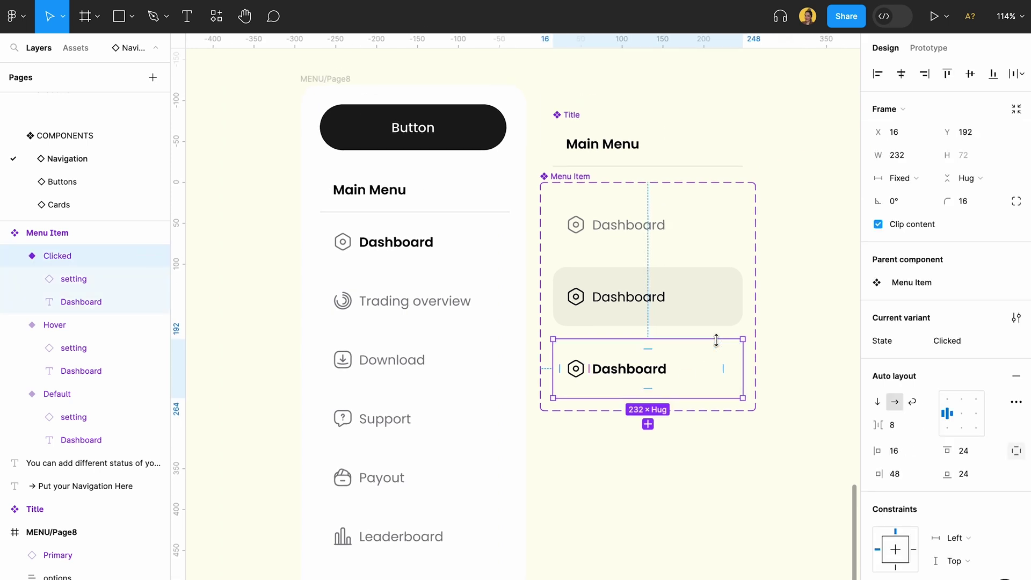
Place an instance of the Default Menu Item first in the MENU/Page8 page list and delete the old Dashboard button.
left_click(630, 230)
left_click(431, 301)
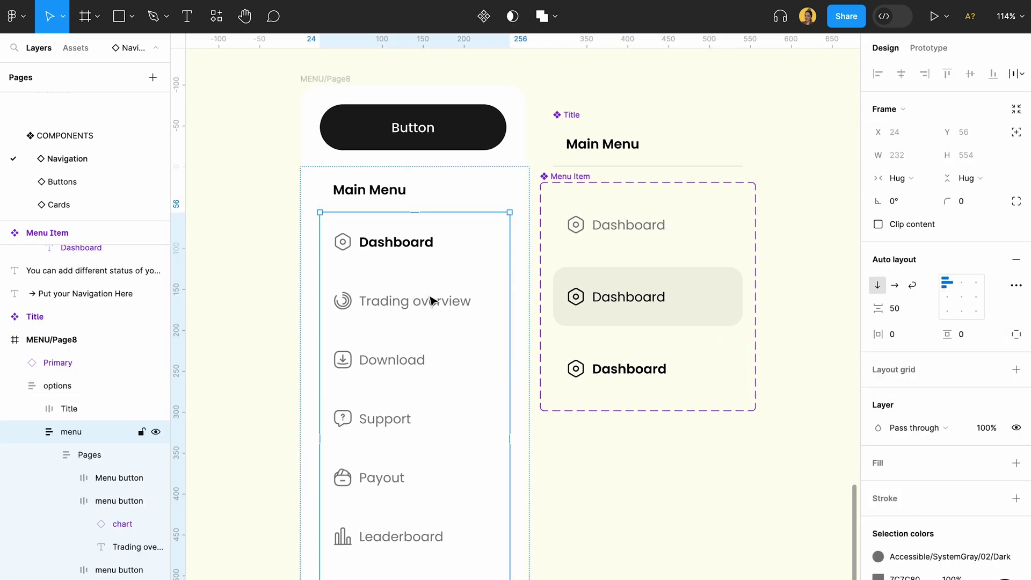
key("ctrl+v")
key("ctrl+z")
scroll(431, 301, "up", 4)
double_click(431, 301)
key("ctrl+v")
key("Up")
key("Up")
key("Up")
key("Up")
key("Up")
key("Up")
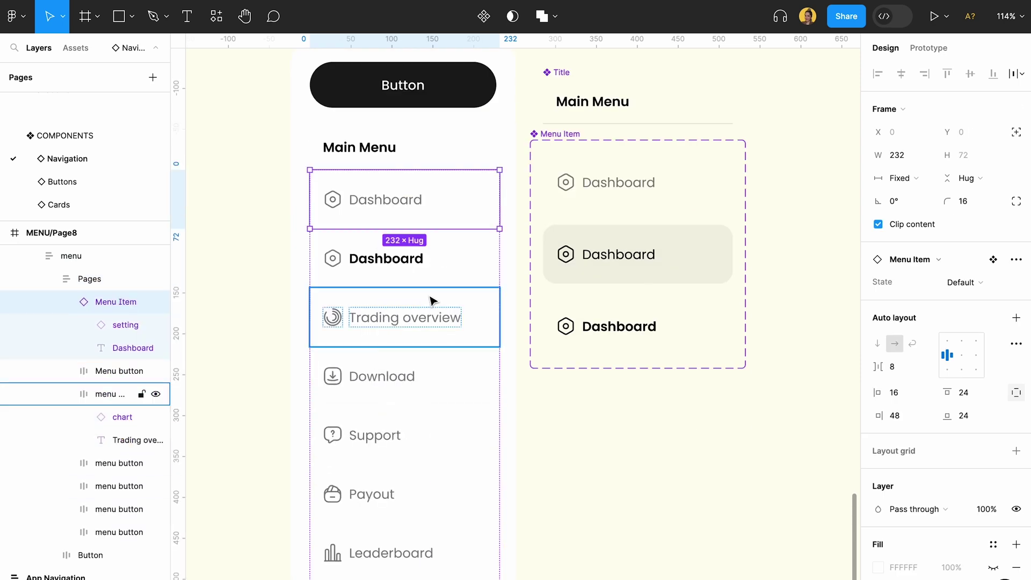
left_click(408, 277)
key("Delete")
Examine the local components available for swapping the setting icon of the Dashboard menu item, including the Buttons group.
left_click(416, 225)
double_click(412, 216)
double_click(406, 204)
left_click(405, 203)
left_click(335, 202)
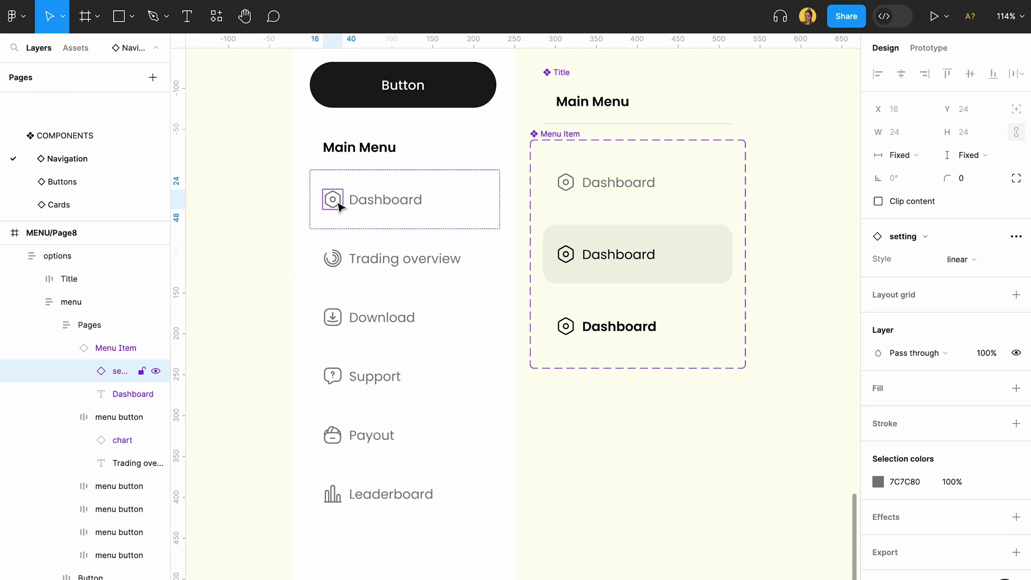
left_click(913, 236)
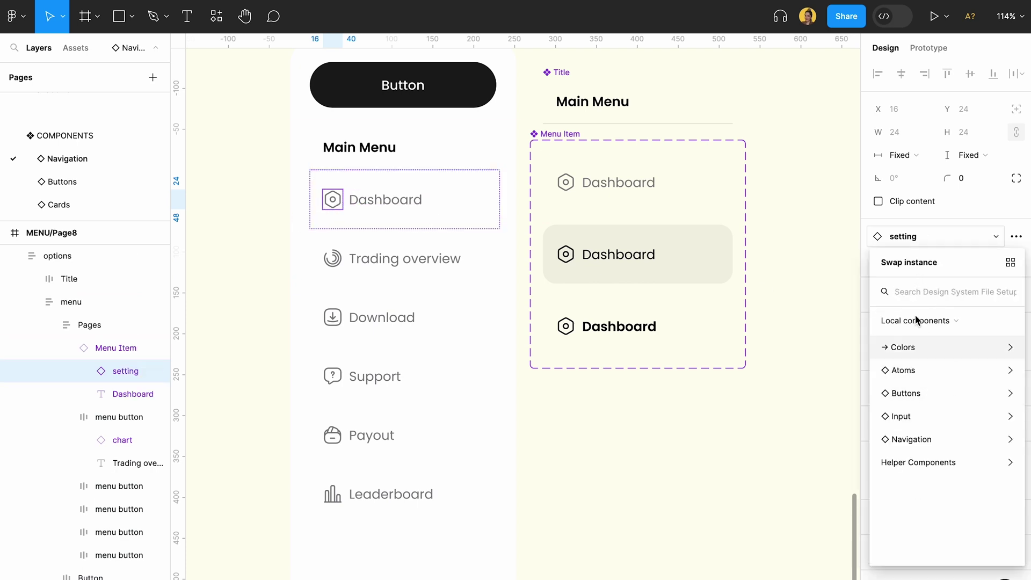
left_click(1010, 393)
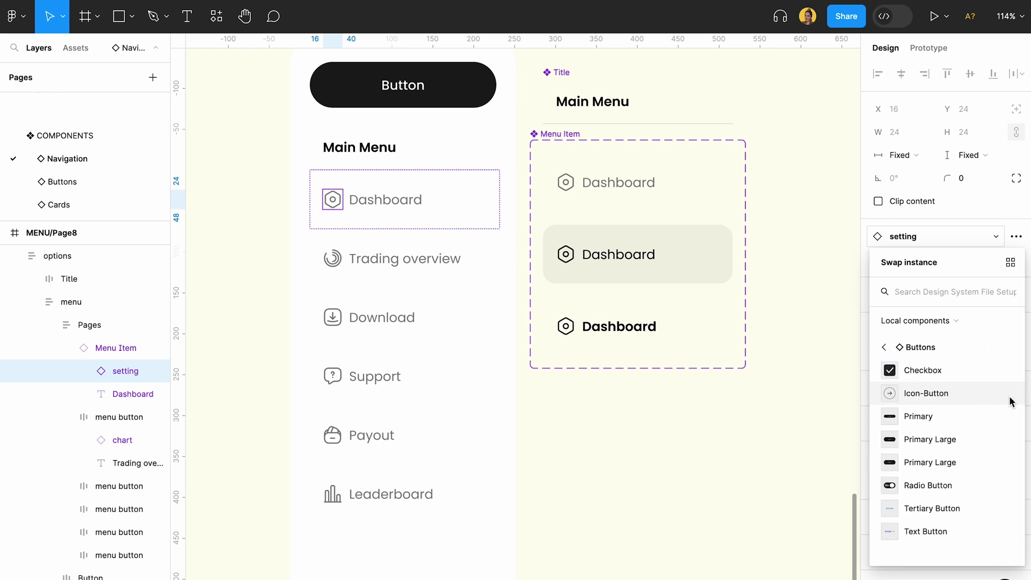
left_click(885, 346)
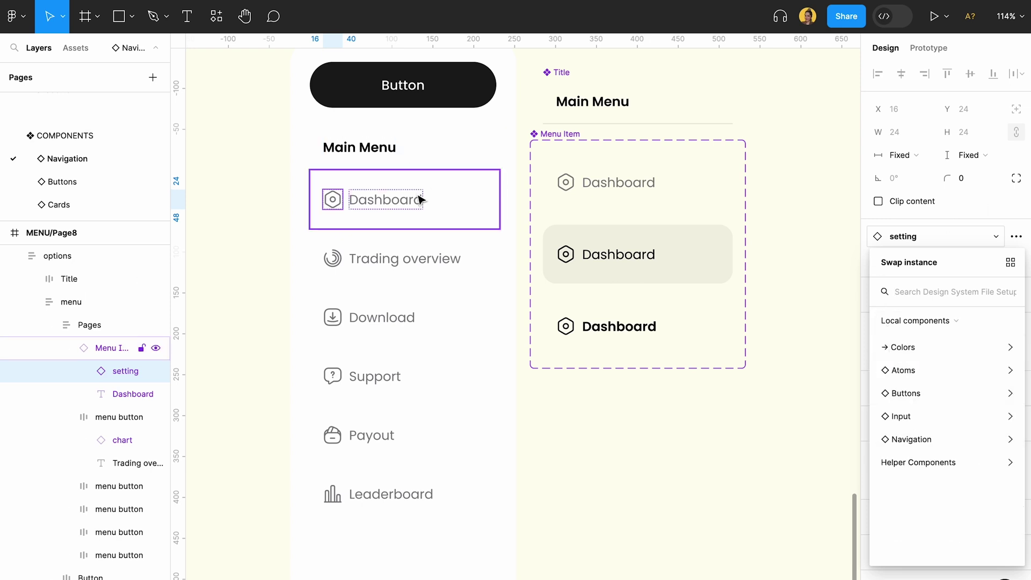
scroll(453, 196, "up", 3)
Inspect the icon instances of the Trading overview, Download, Support and Payout menu buttons.
left_click(349, 327)
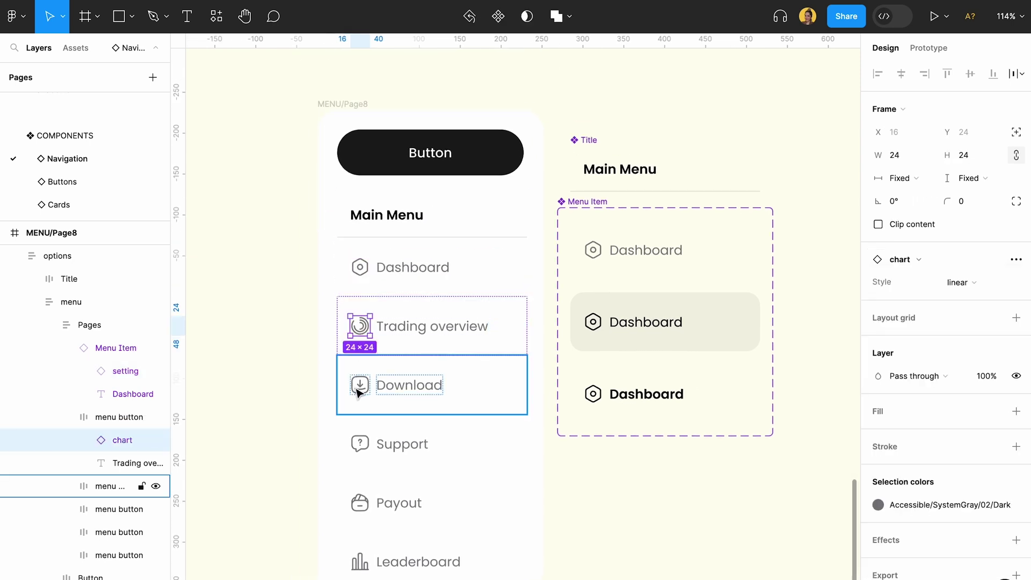
left_click(359, 384)
left_click(359, 443)
left_click(362, 446)
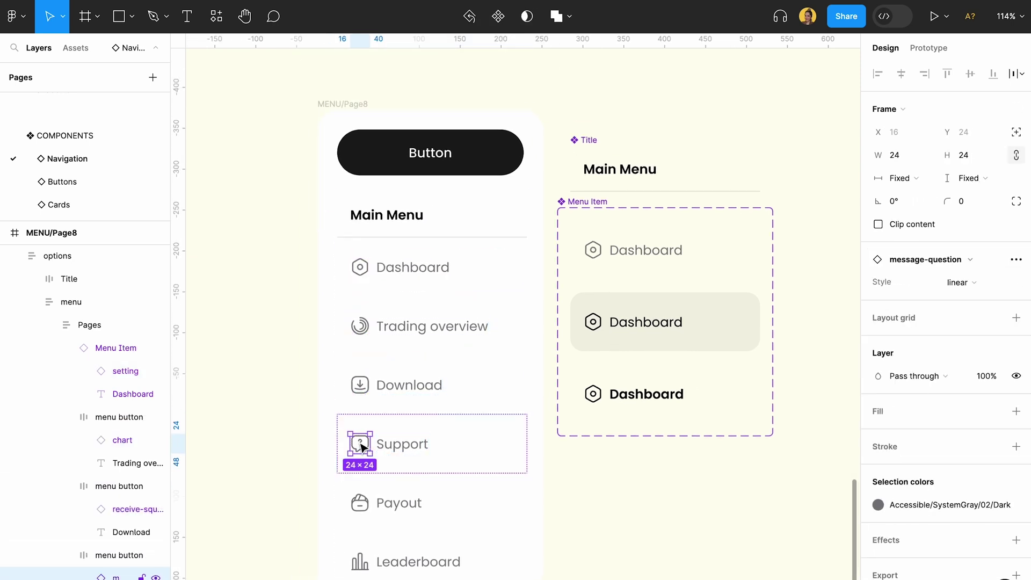
left_click(355, 495)
left_click(359, 507)
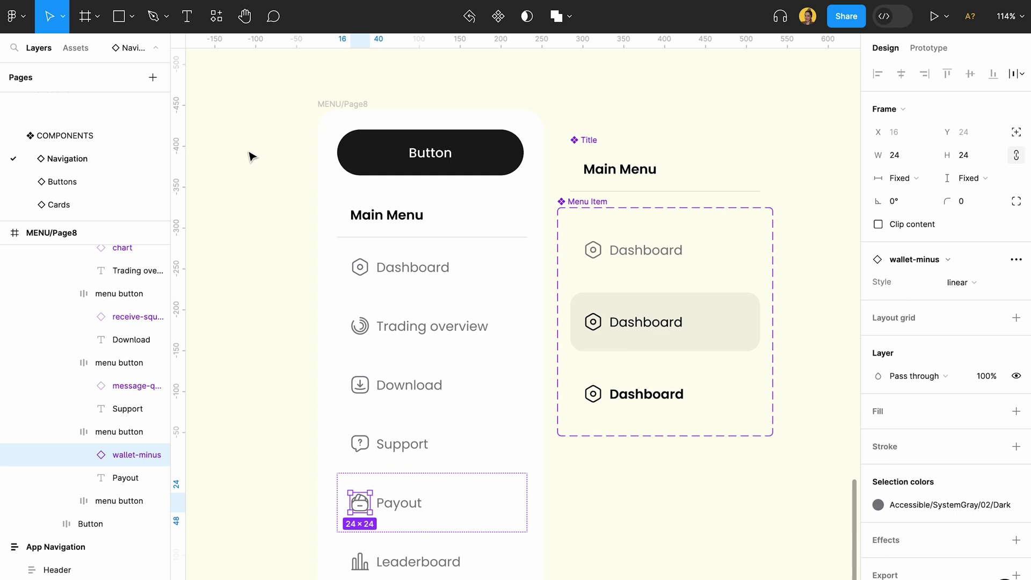
left_click(211, 146)
Check the component sources offered for swapping the Dashboard item's setting icon, then close the list.
scroll(365, 269, "up", 2)
left_click(356, 266)
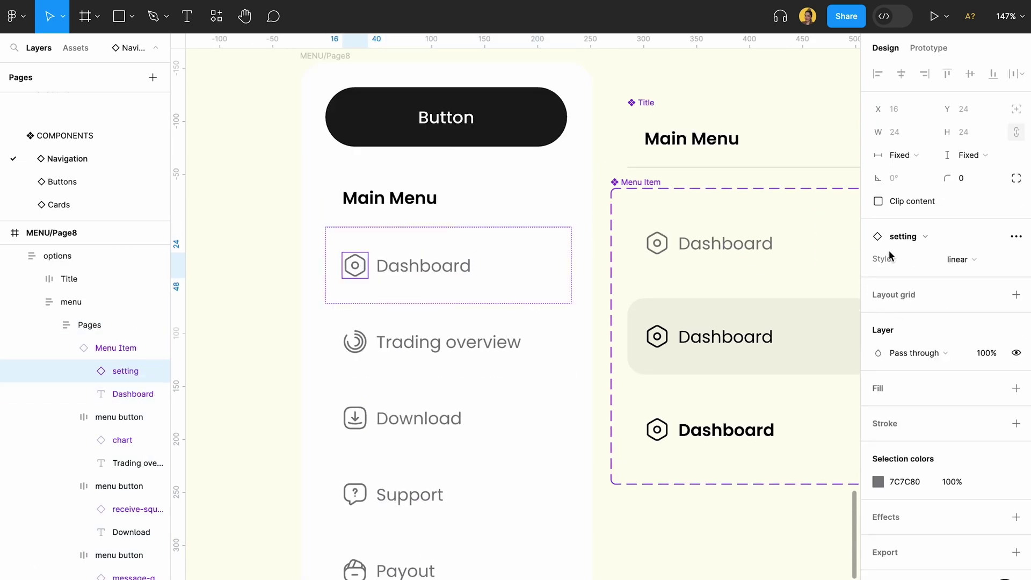
left_click(903, 236)
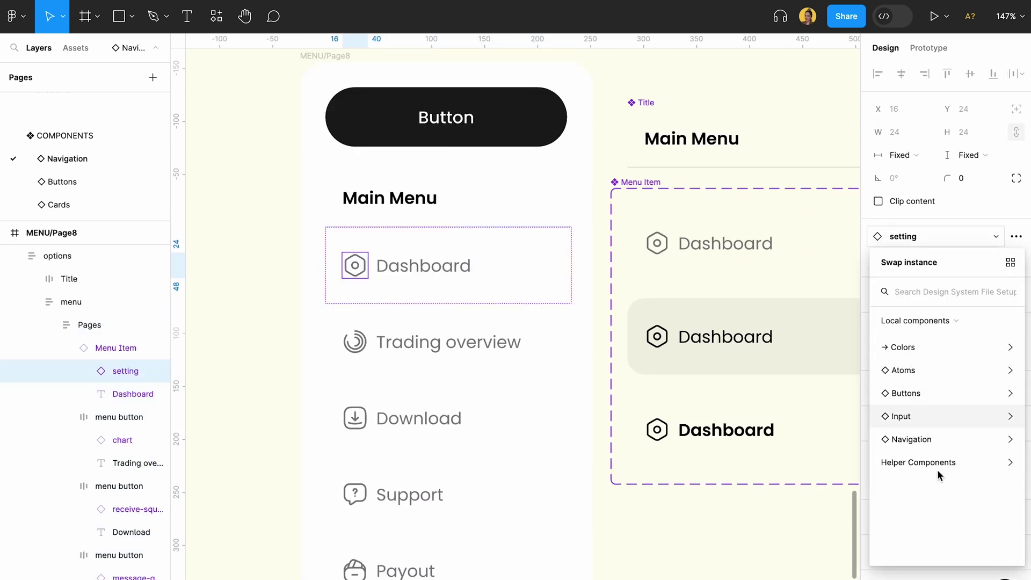
left_click(976, 321)
left_click(981, 324)
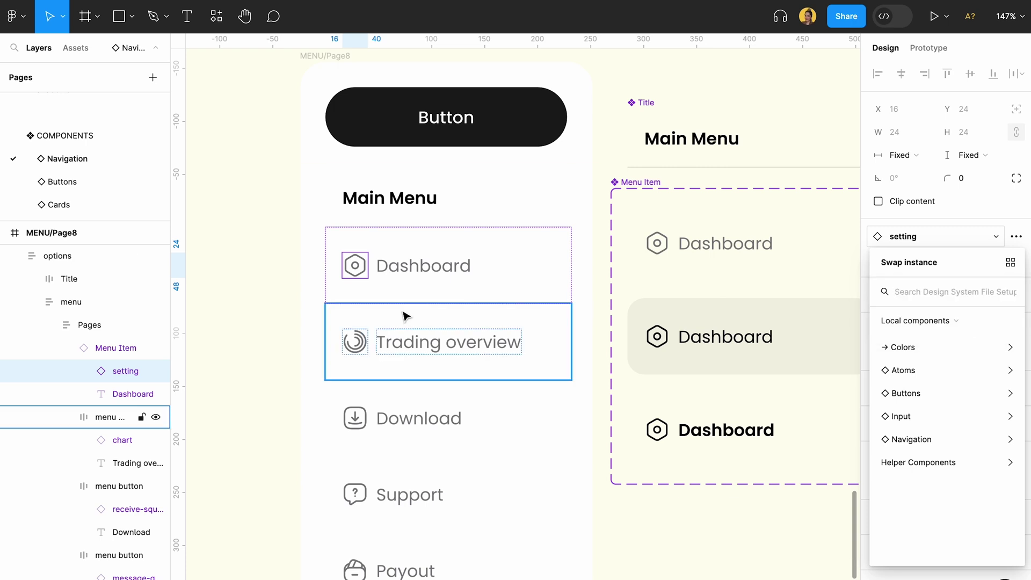
left_click(405, 316)
scroll(430, 405, "down", 3)
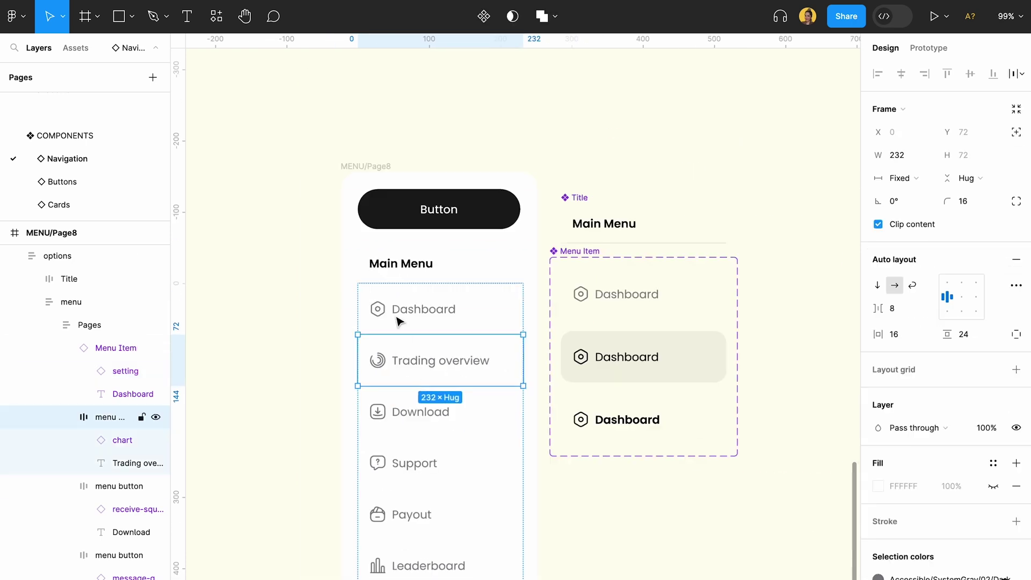
left_click(498, 322)
key("ctrl+d")
key("ctrl+d")
key("ctrl+d")
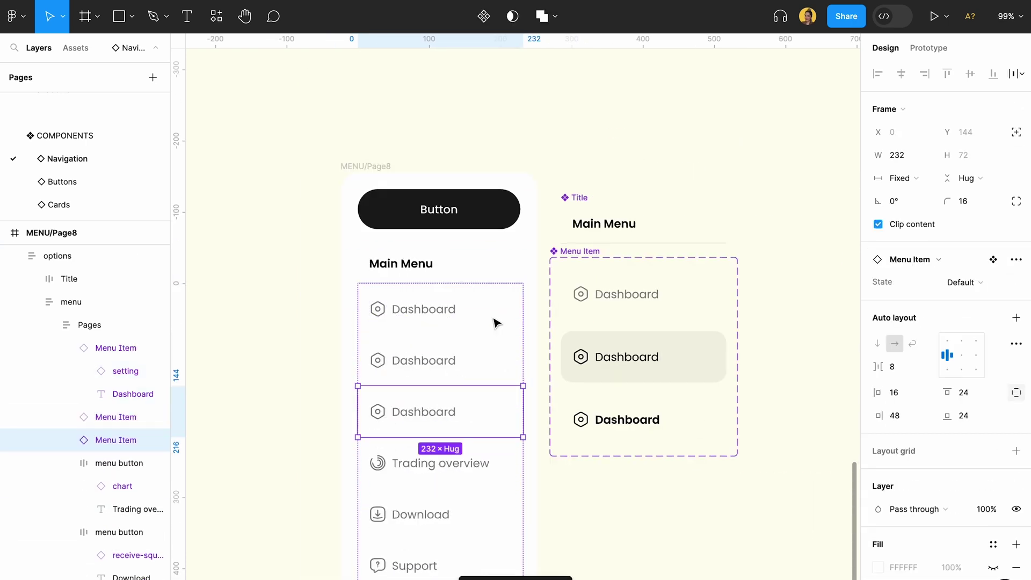
scroll(498, 321, "down", 5)
key("ctrl+z")
key("ctrl+z")
key("ctrl+z")
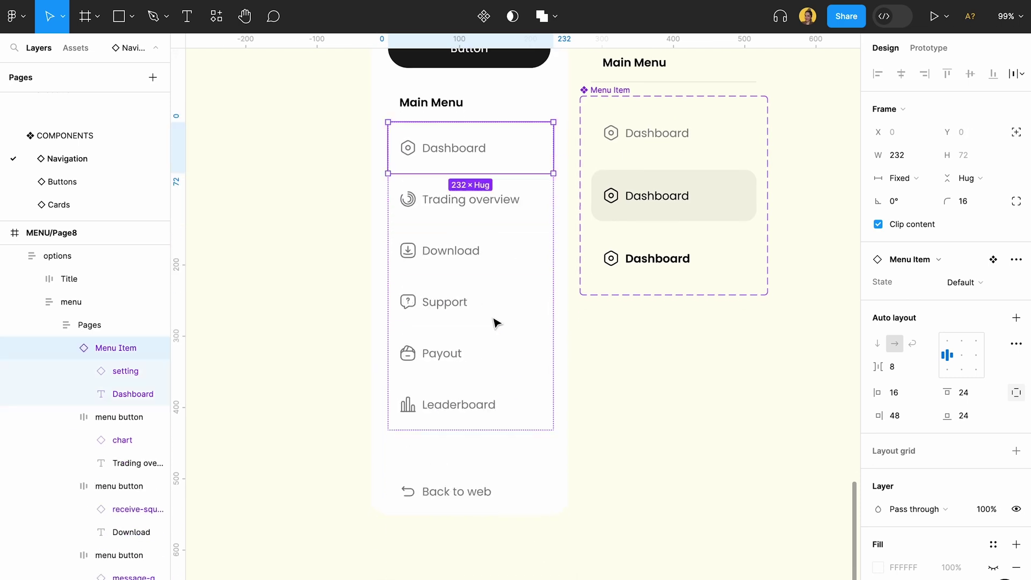
Review the remaining original menu buttons from Trading overview to Leaderboard, plus the Back to web button.
left_click(465, 210)
left_click(466, 311)
left_click(467, 358)
left_click(468, 394)
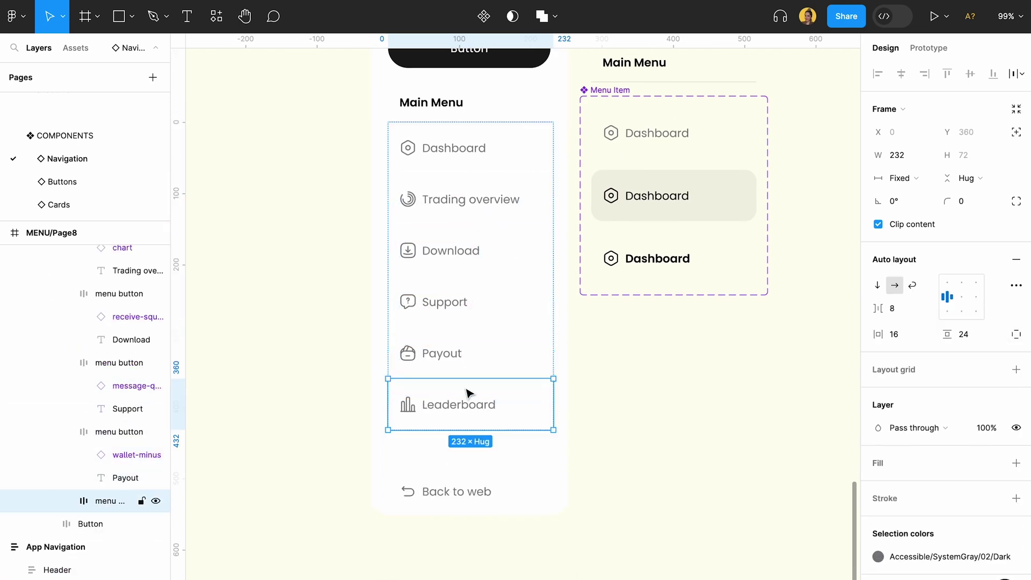
left_click(462, 216)
scroll(504, 240, "up", 3)
scroll(504, 239, "right", 1)
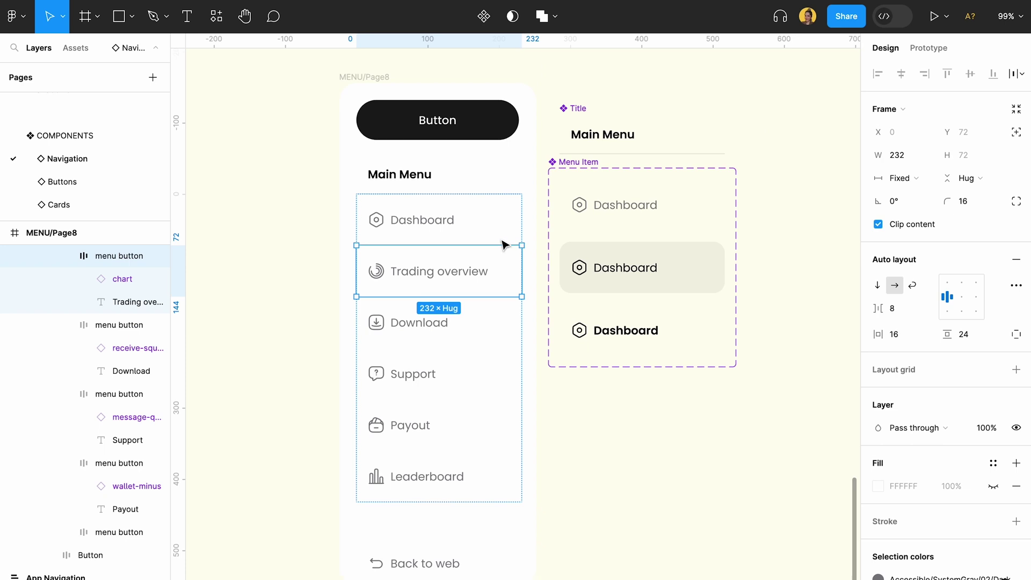
left_click(532, 398)
left_click(414, 568)
left_click(417, 569)
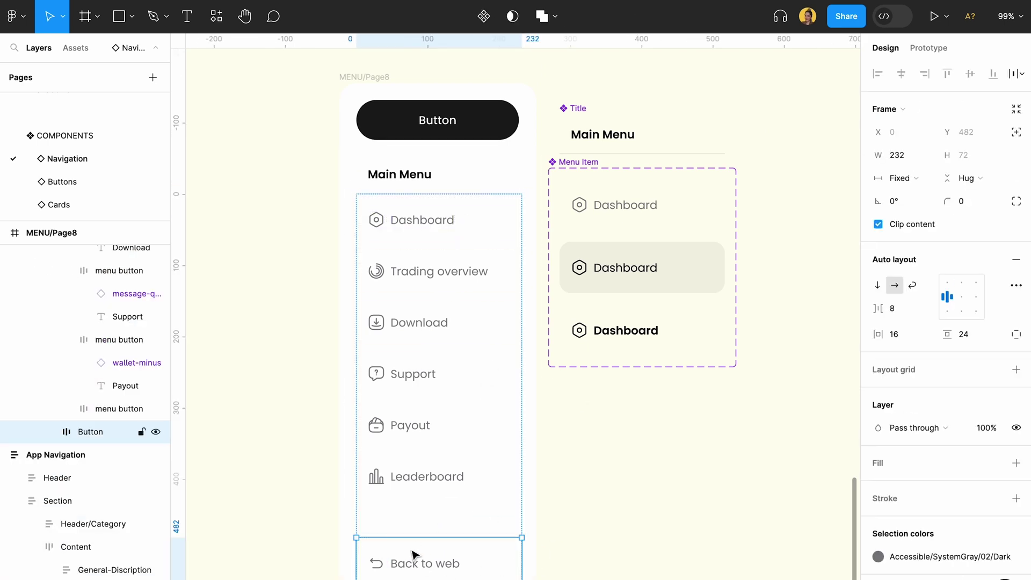
Try swapping the setting icon of the menu's Dashboard item for the Icon-Button component, and undo the swap.
left_click(395, 230)
left_click(396, 230)
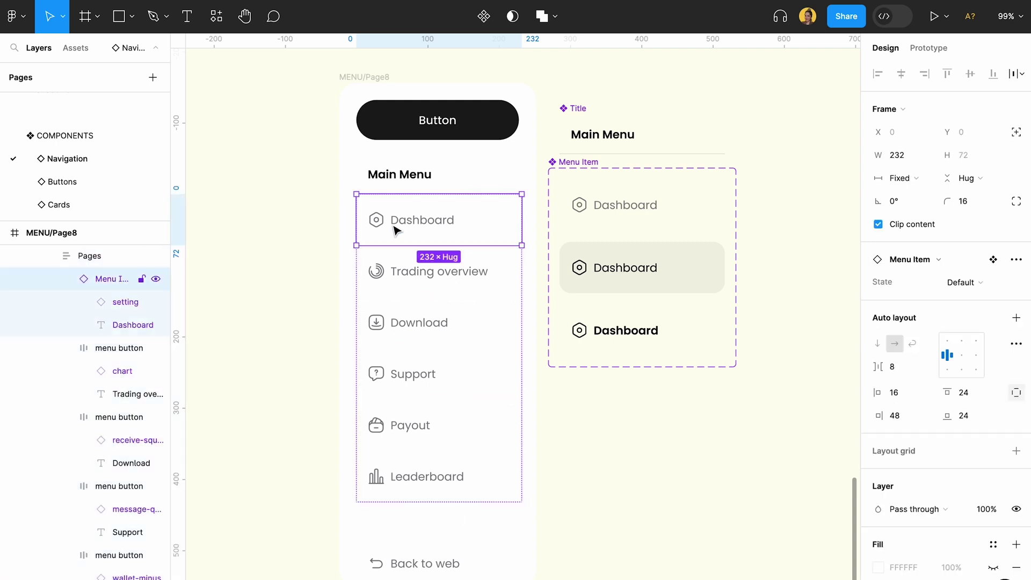
left_click(381, 225)
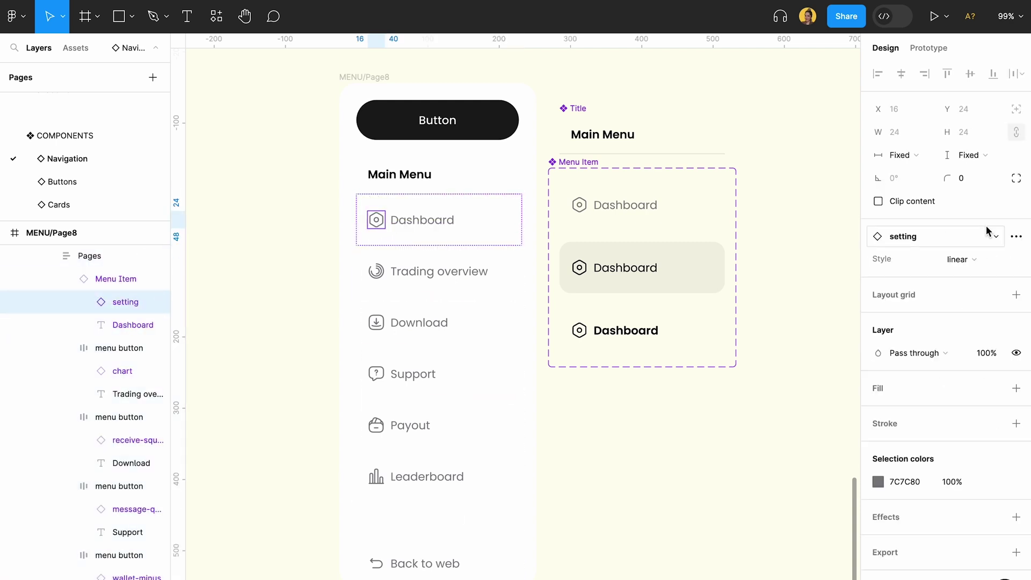
left_click(921, 240)
left_click(998, 393)
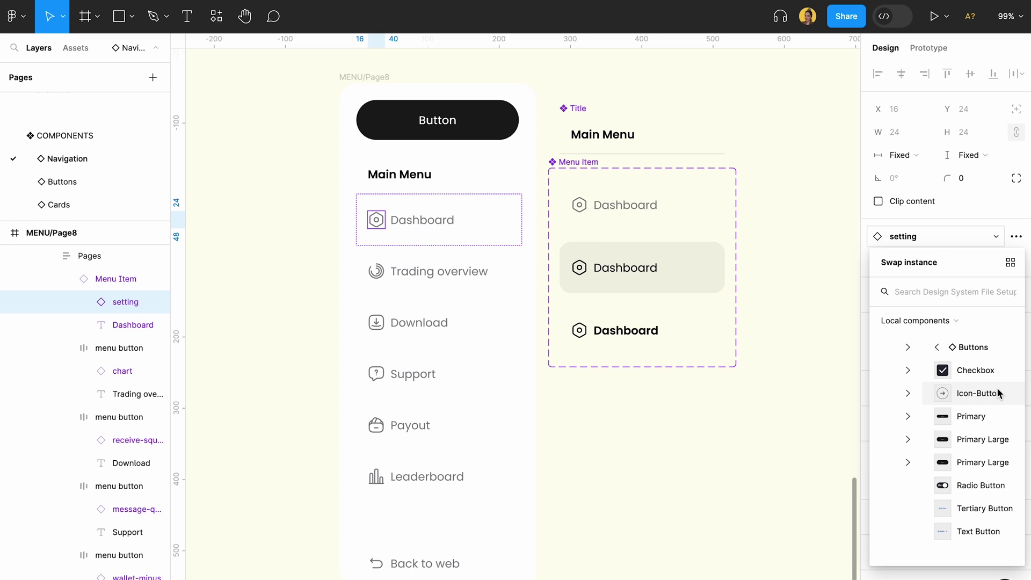
left_click(926, 394)
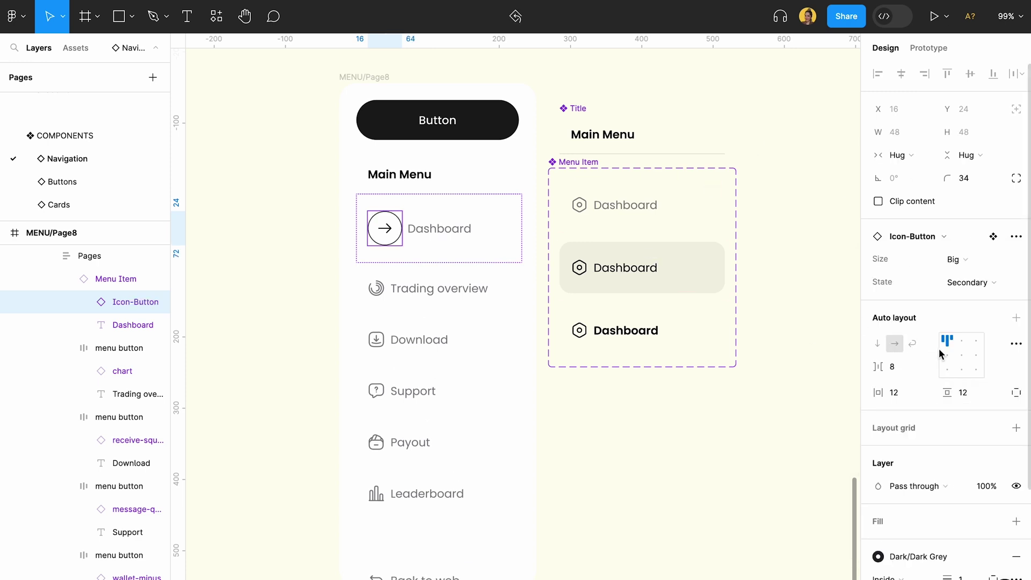
key("ctrl+z")
left_click(541, 358)
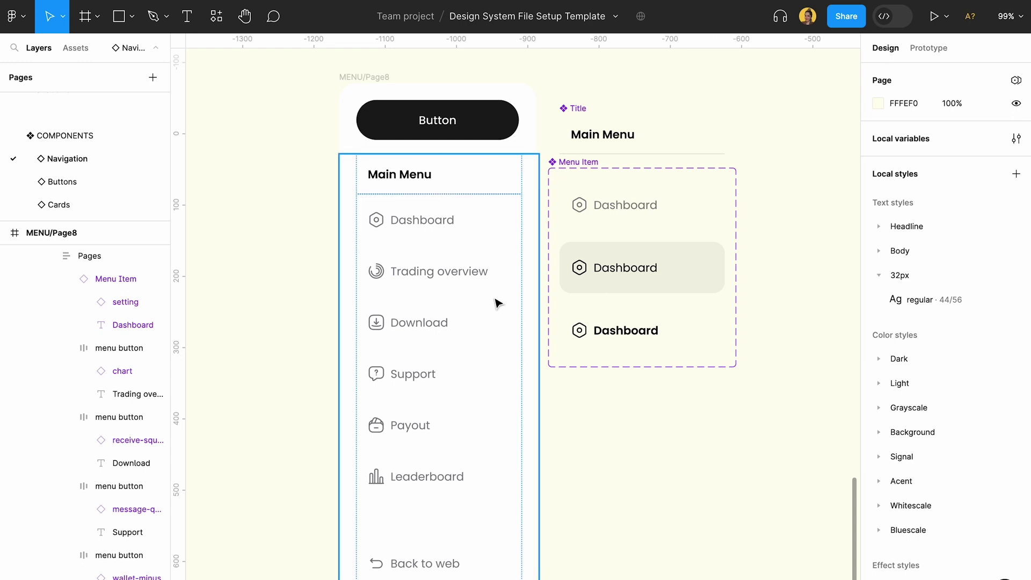
Replace the original Main Menu title inside the menu frame with an instance of the Title component, keeping the main component in place.
scroll(479, 277, "down", 5)
left_click_drag(421, 178, 362, 183)
left_click(397, 197)
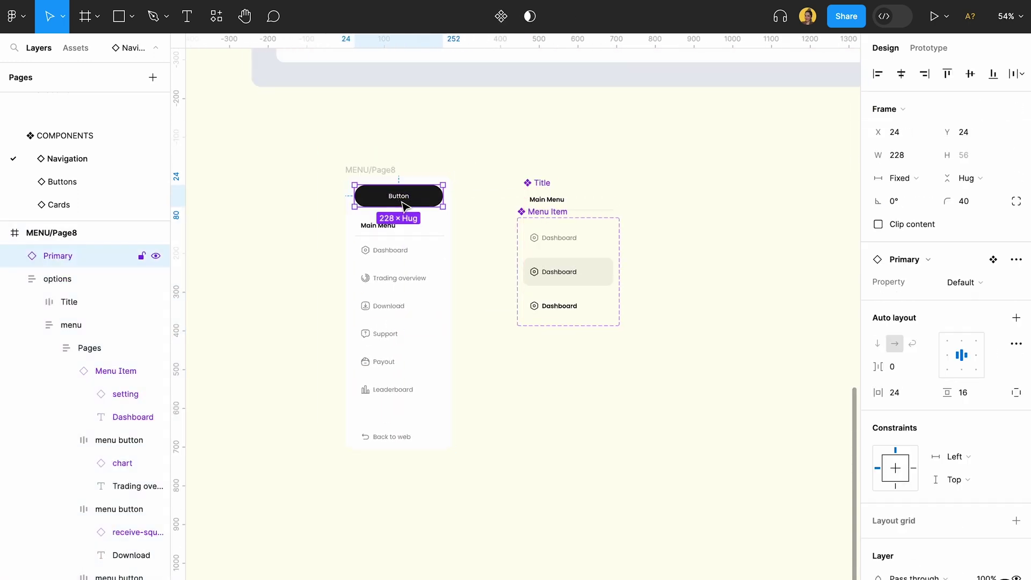
left_click(396, 231)
left_click(540, 194)
key("Delete")
left_click(382, 234)
left_click(382, 234)
left_click(511, 233)
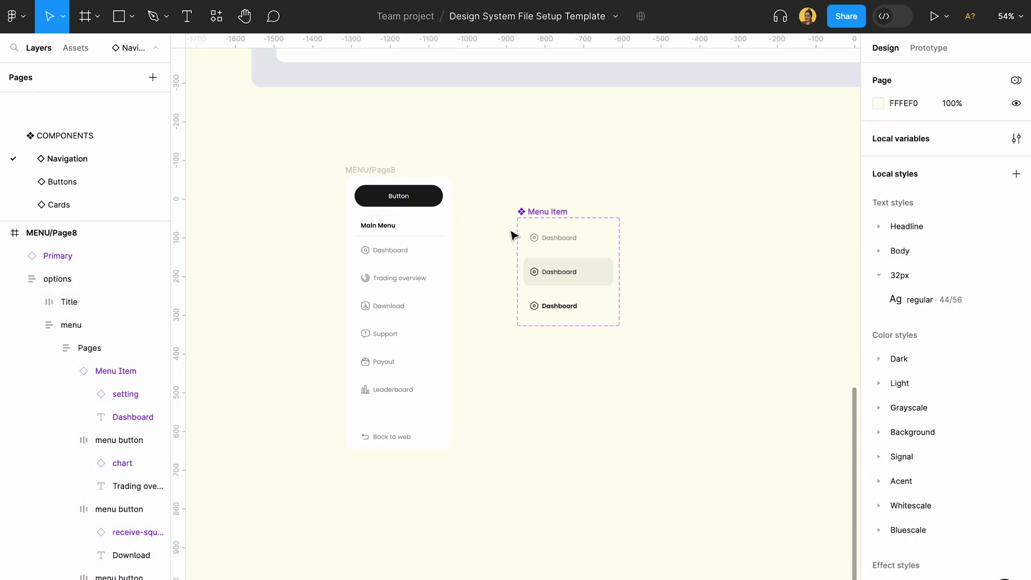
key("ctrl+z")
double_click(400, 233)
key("ctrl+v")
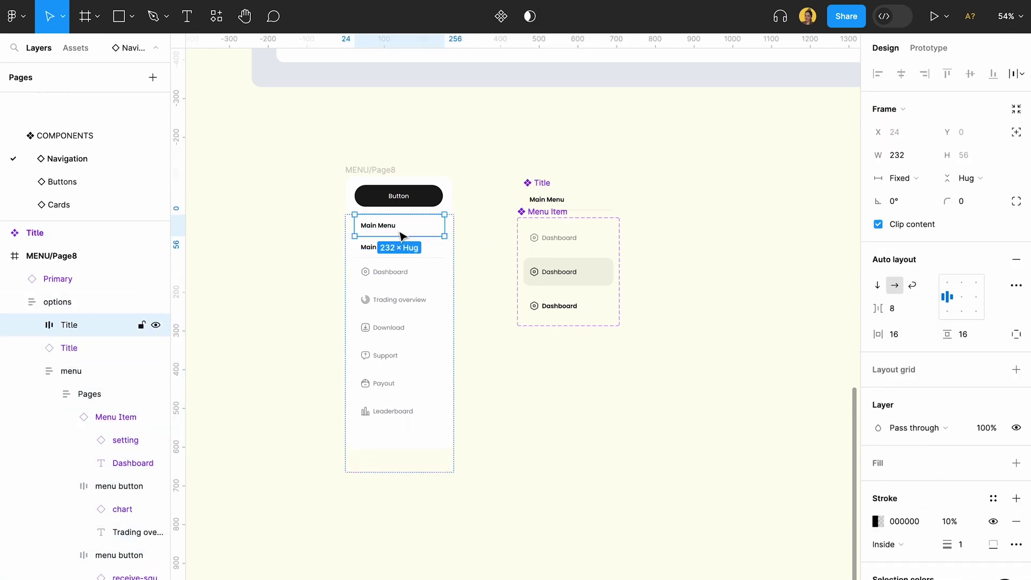
left_click(400, 233)
key("Delete")
Rename the MENU/Page8 frame as MENU.
scroll(418, 216, "down", 2)
mouse_move(389, 179)
left_mouse_down()
mouse_move(403, 156)
mouse_move(401, 164)
left_mouse_up()
scroll(401, 165, "up", 4)
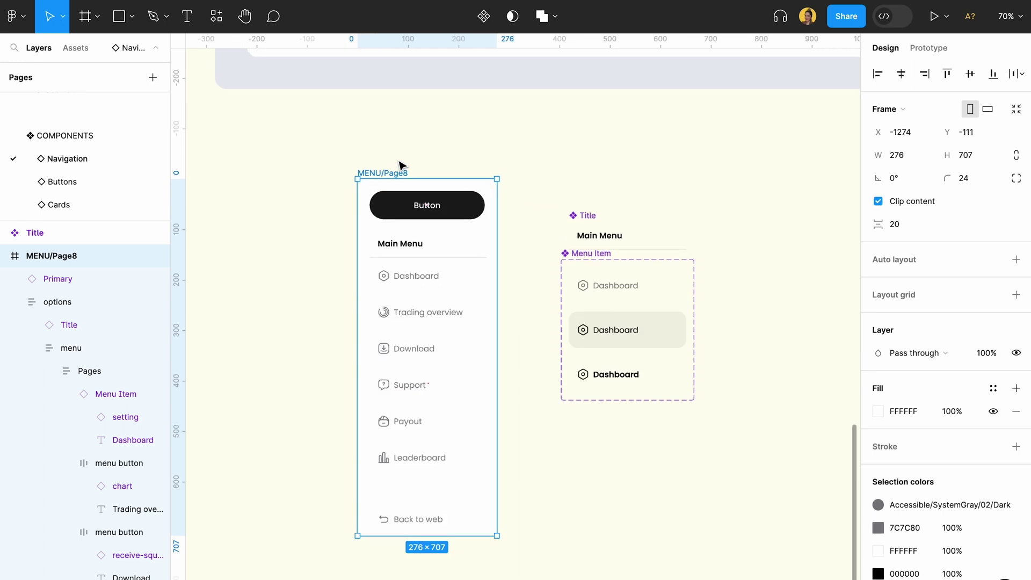
double_click(76, 256)
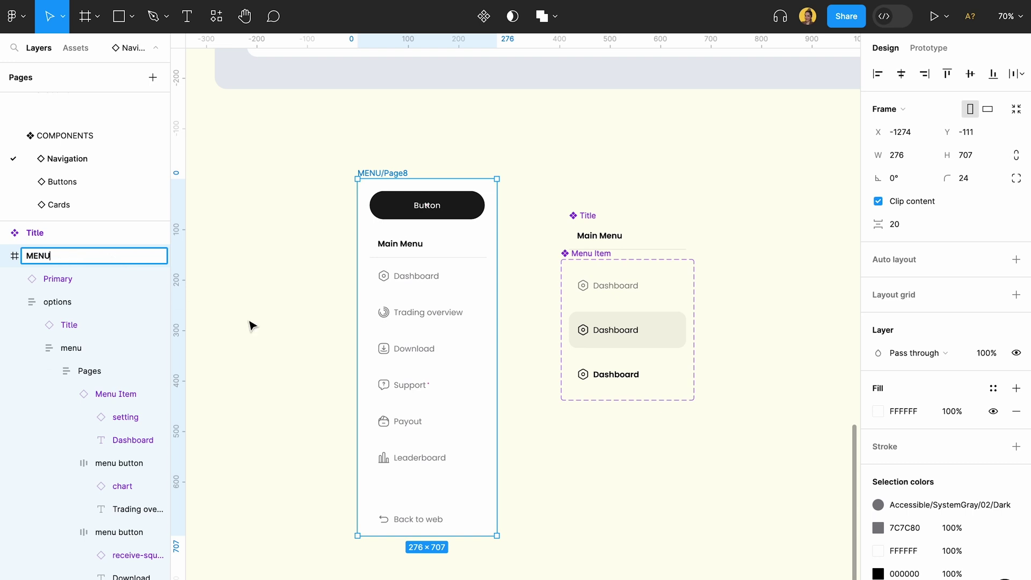
left_click(272, 328)
Try the Hover and Clicked states on the Dashboard item inside the MENU frame.
left_click(414, 285)
double_click(414, 284)
double_click(412, 283)
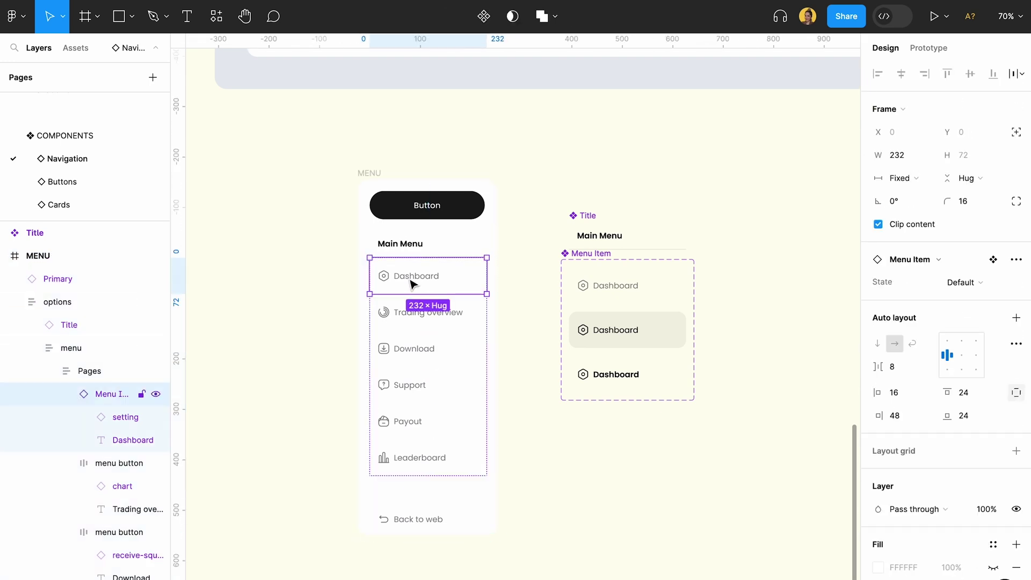
left_click(981, 283)
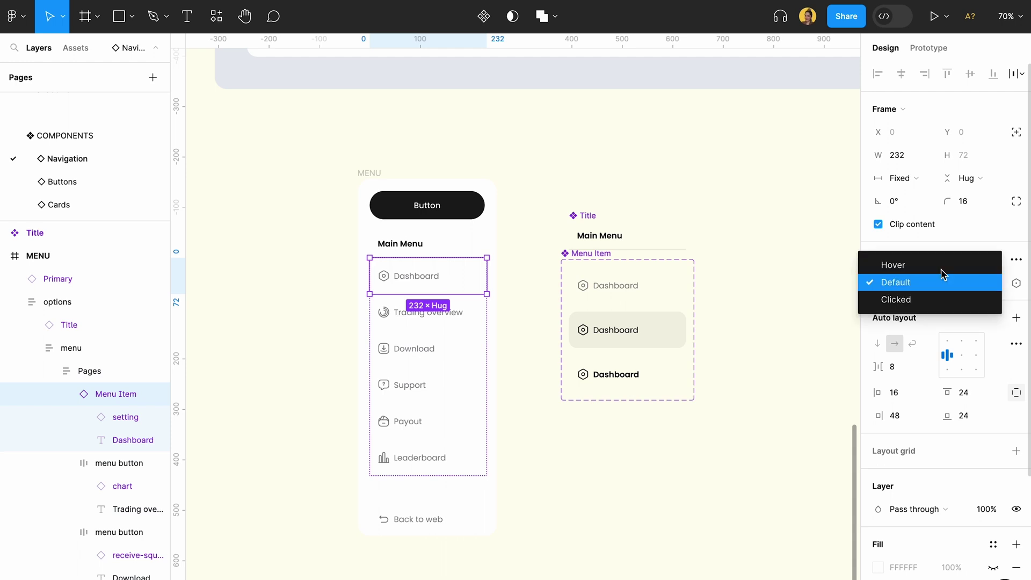
left_click(935, 265)
left_click(961, 283)
left_click(902, 316)
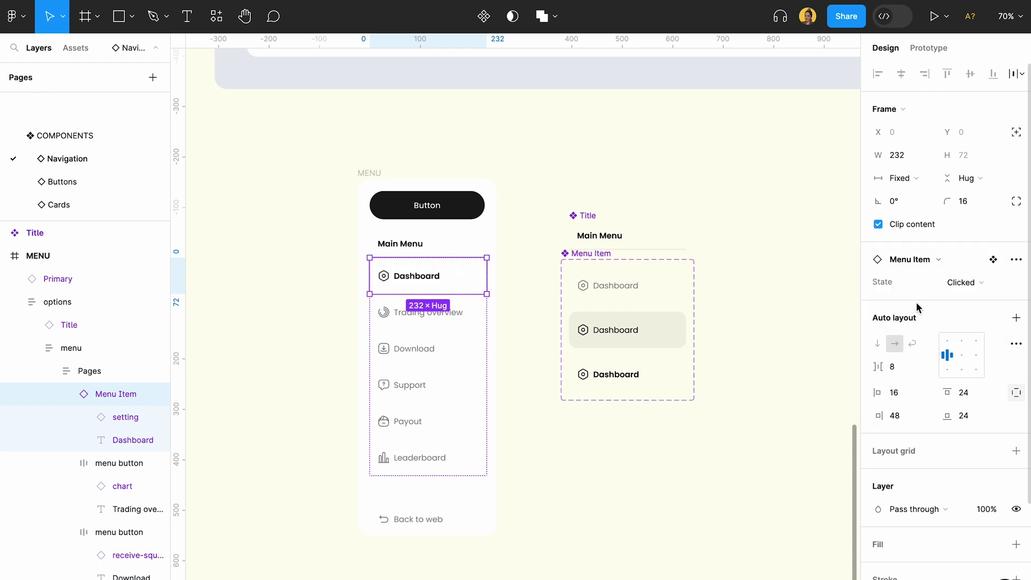
Add a prototype interaction from the Menu Item's Default variant that changes it to Hover while hovering.
left_click(634, 303)
key("alt+9")
scroll(656, 311, "up", 5)
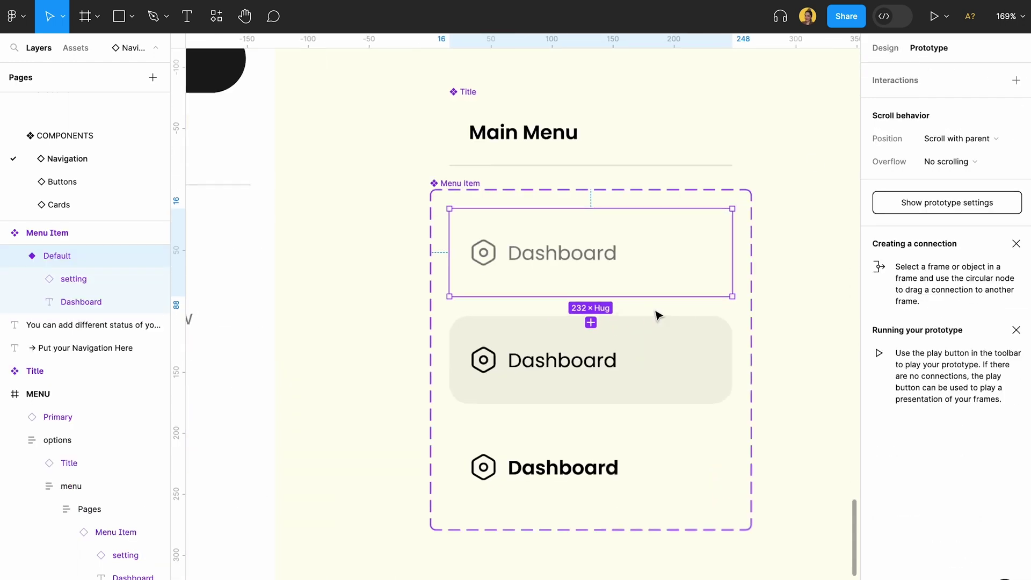
left_click(590, 322)
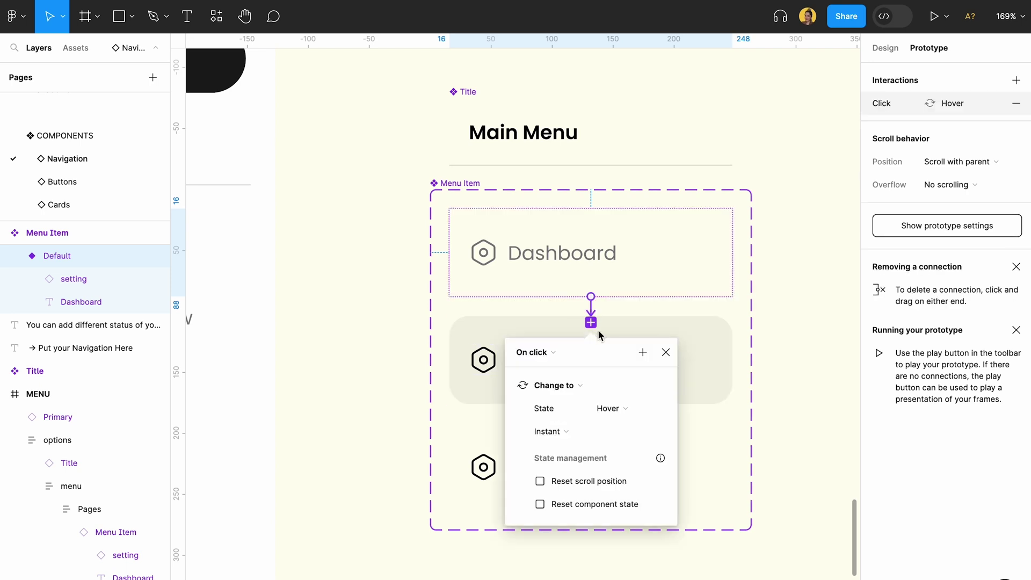
left_click(555, 352)
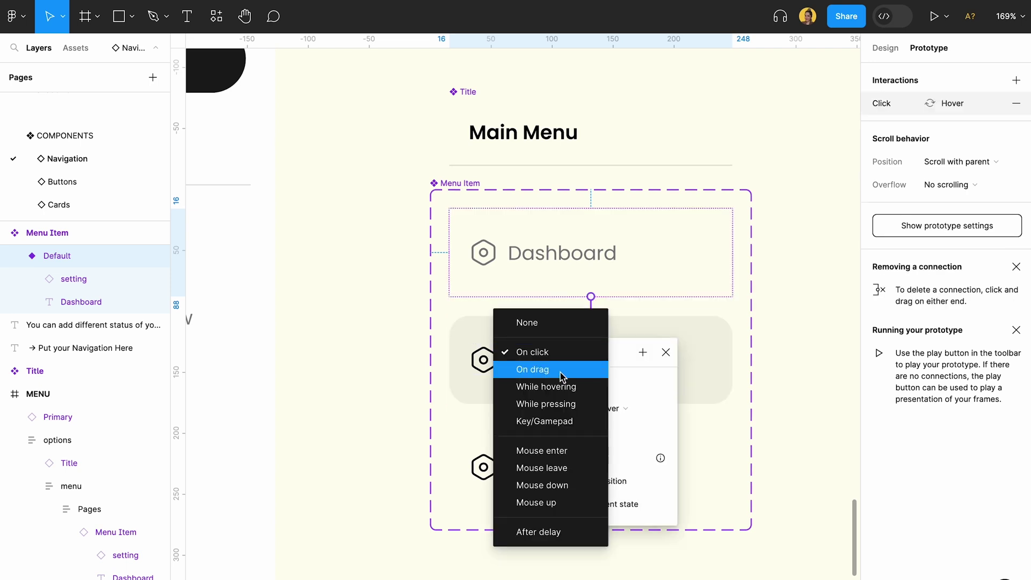
left_click(586, 388)
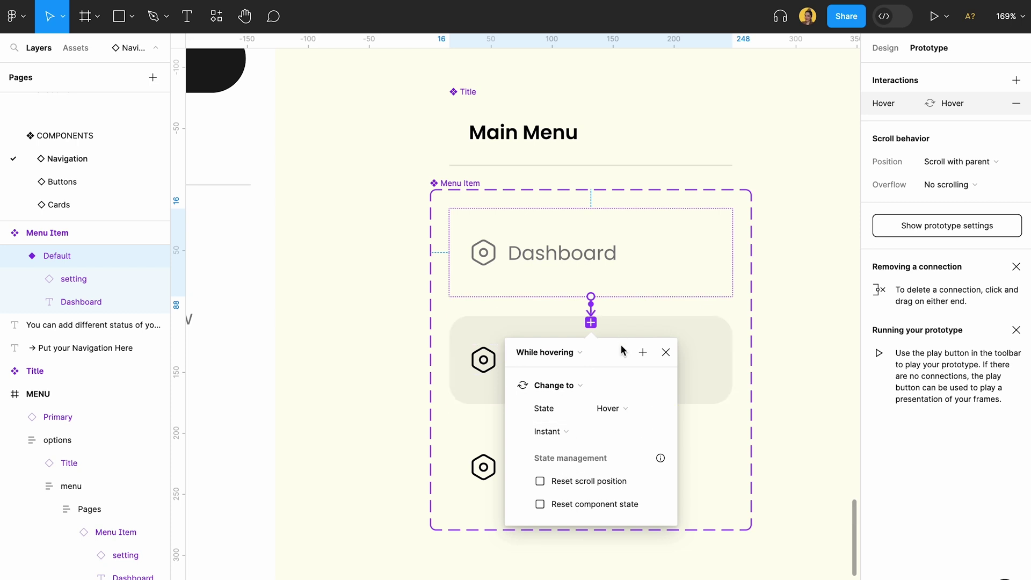
Add a prototype interaction from the Menu Item's Hover variant that changes it to Clicked on click.
left_click(681, 267)
left_click(600, 360)
left_click_drag(590, 429, 589, 464)
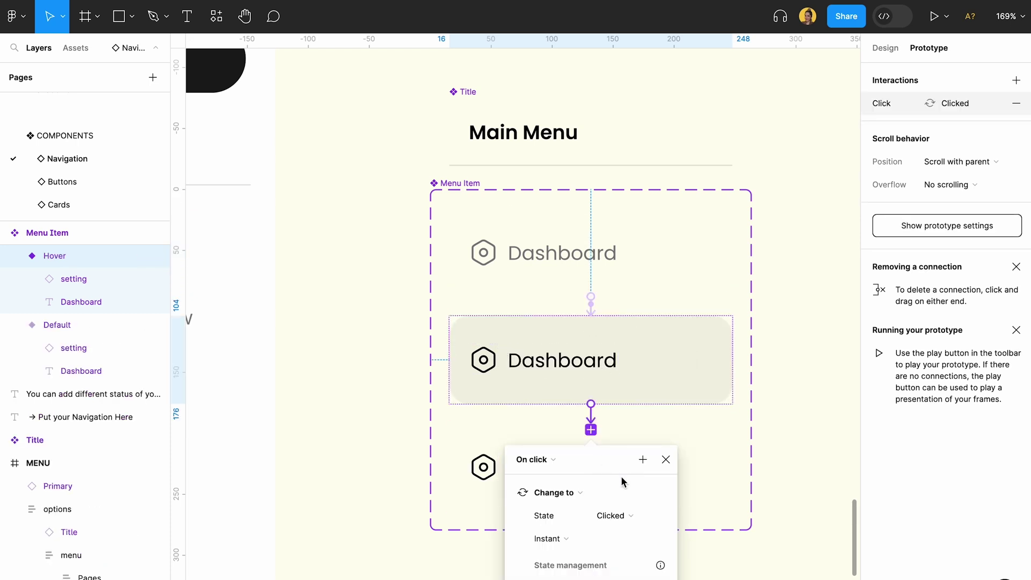
left_click(769, 476)
Preview the MENU frame, test the Dashboard item's hover and click behaviour, and close the preview.
scroll(769, 476, "down", 5)
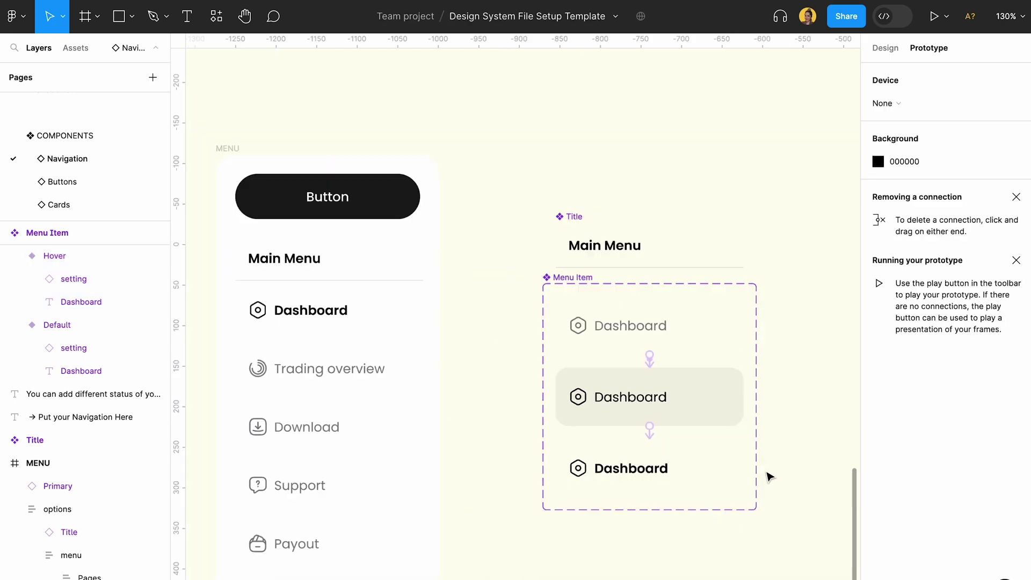
left_click(393, 250)
left_click(946, 16)
left_click(911, 66)
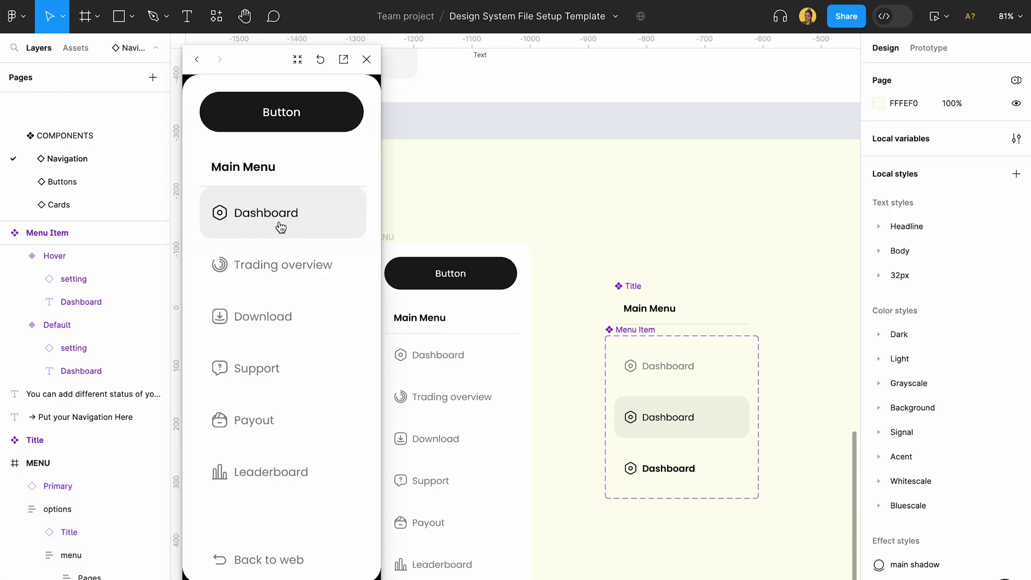
left_click(273, 219)
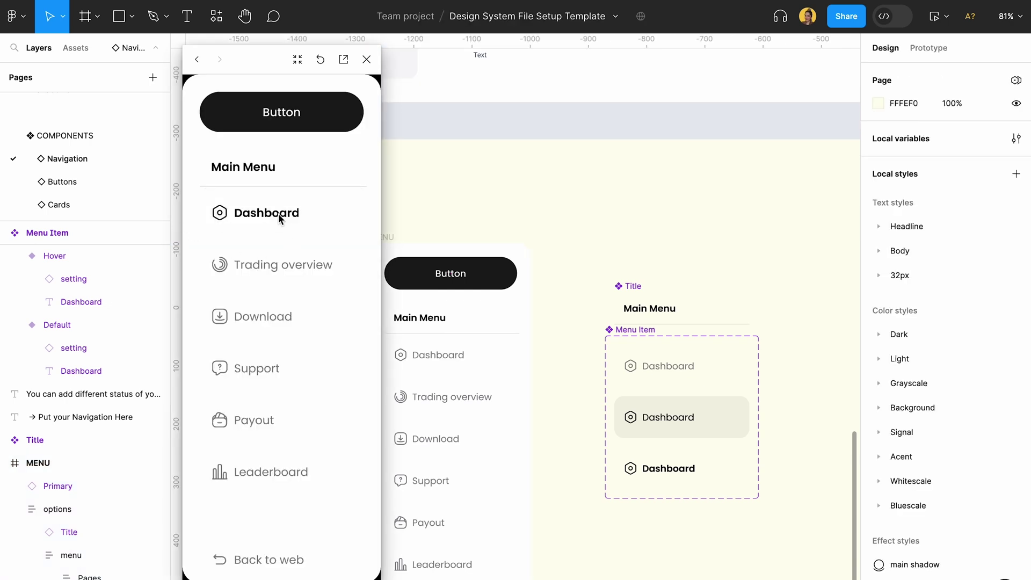
left_click(367, 60)
Move the Menu Item component set so its left edge lines up with the Title component at X -855.
left_click_drag(629, 333, 637, 341)
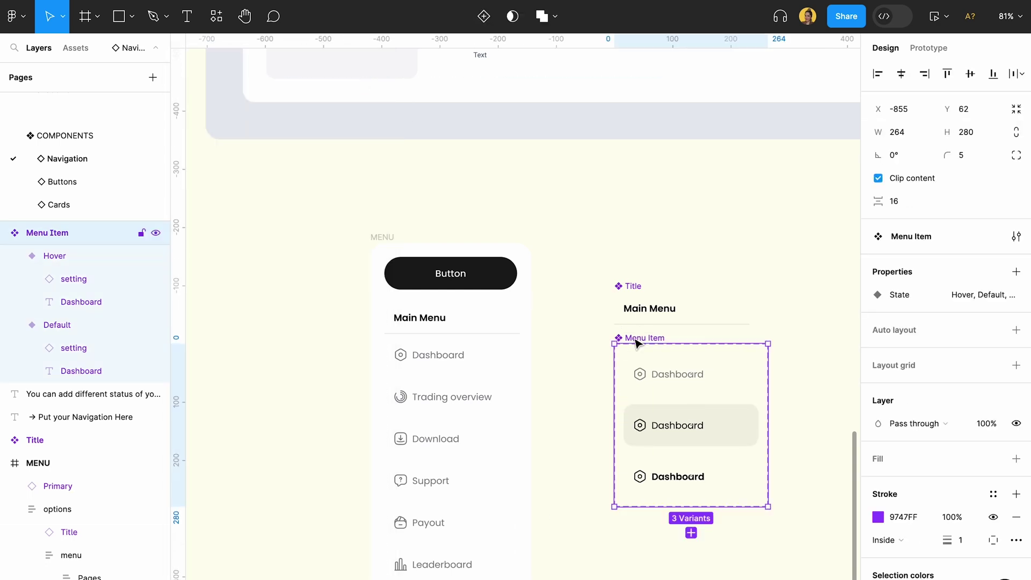
key("Escape")
left_click_drag(714, 428, 795, 550)
scroll(795, 550, "down", 5)
scroll(795, 551, "up", 5)
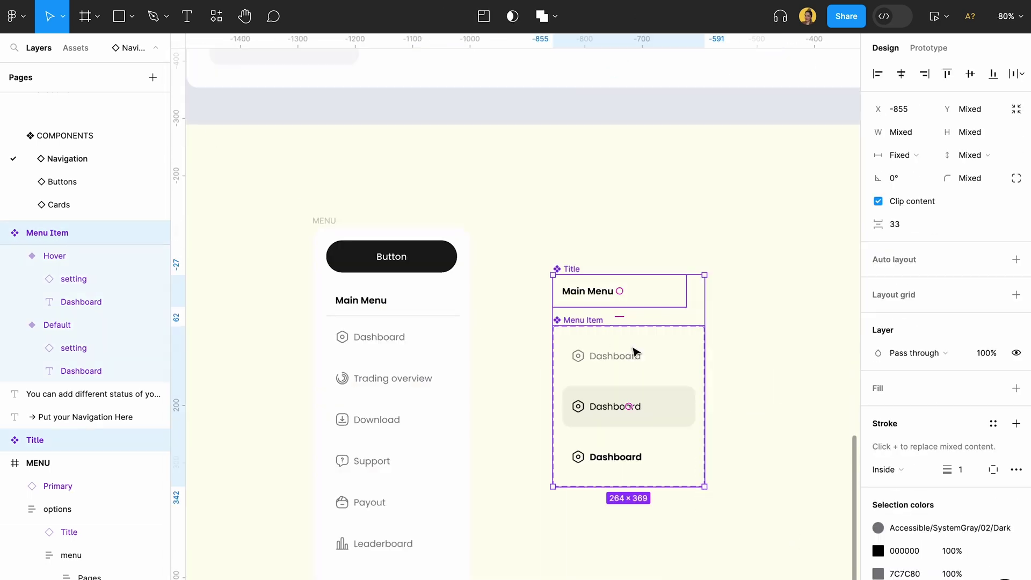
left_click(635, 356, "super")
left_click(640, 401)
left_click(663, 361)
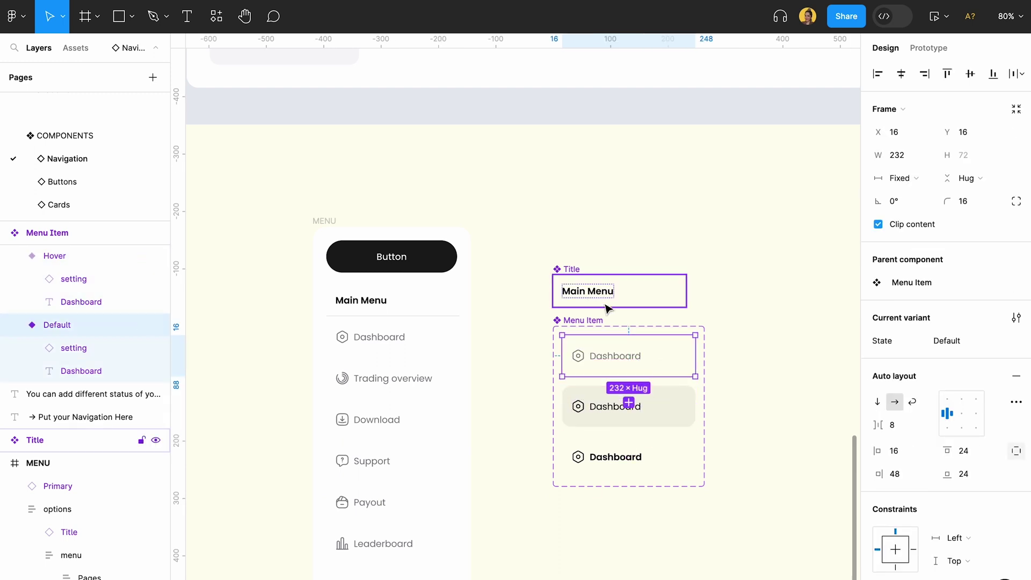
Turn the MENU frame into a component.
left_click(597, 322)
scroll(595, 321, "down", 5)
left_click_drag(389, 270, 684, 516)
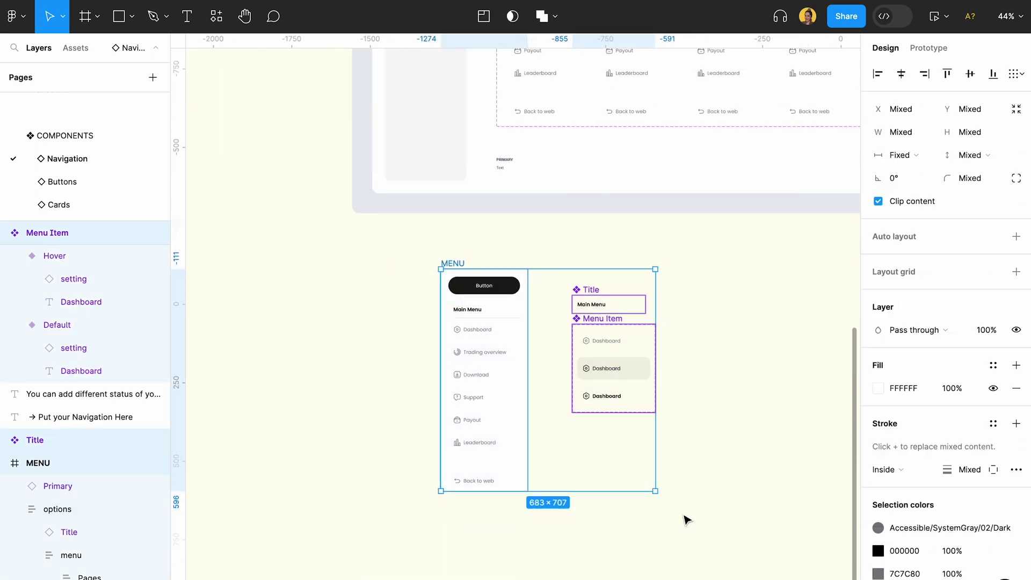
left_click(460, 260)
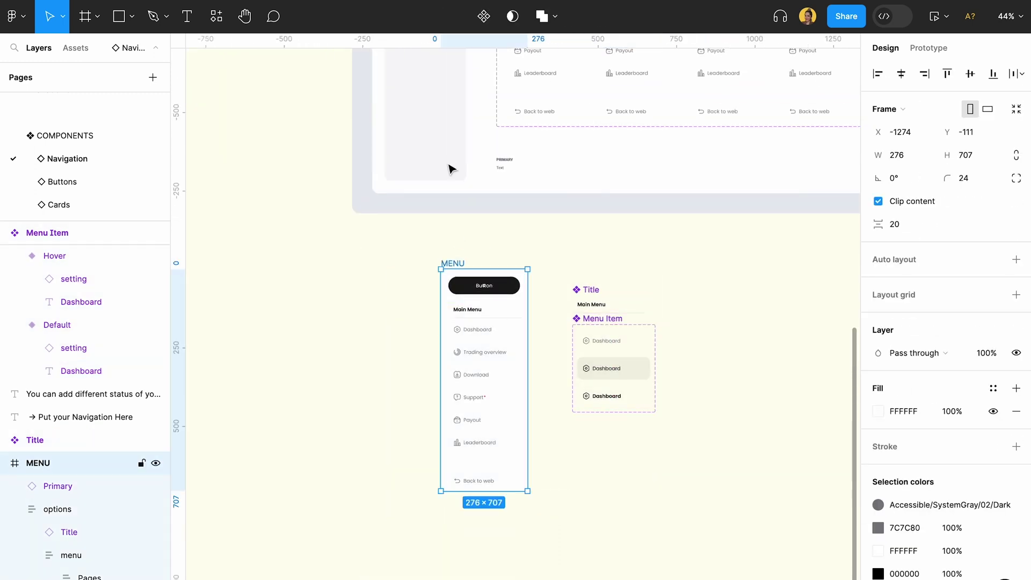
left_click(484, 16)
scroll(456, 243, "up", 3)
scroll(456, 243, "right", 3)
scroll(322, 457, "down", 2)
scroll(401, 433, "up", 5)
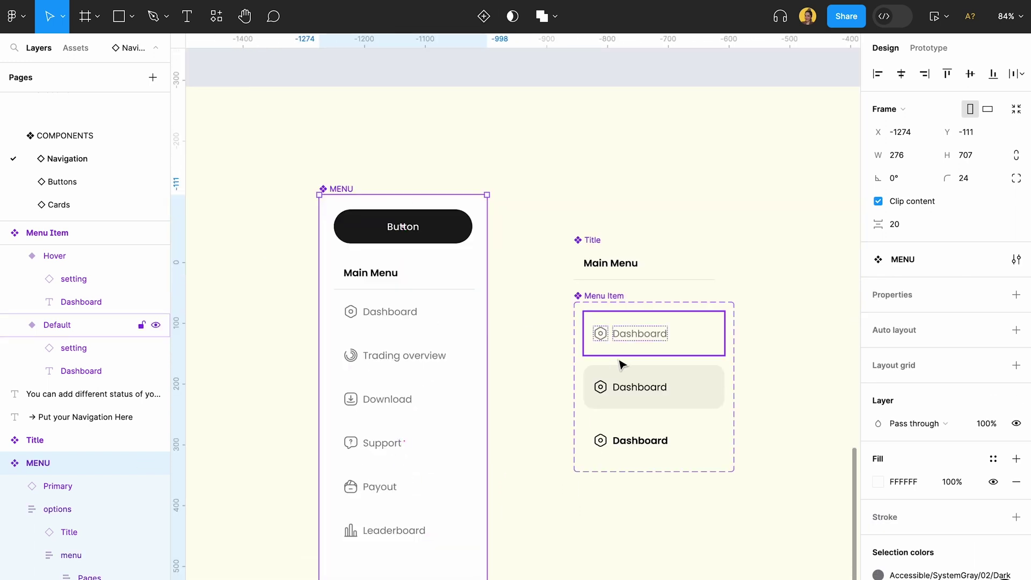
Inspect the Dashboard instance inside the MENU component and compare it with the finished per-page variants, from Trading overview to Leaderboard.
left_click(618, 355)
left_click(398, 311)
left_click(398, 312)
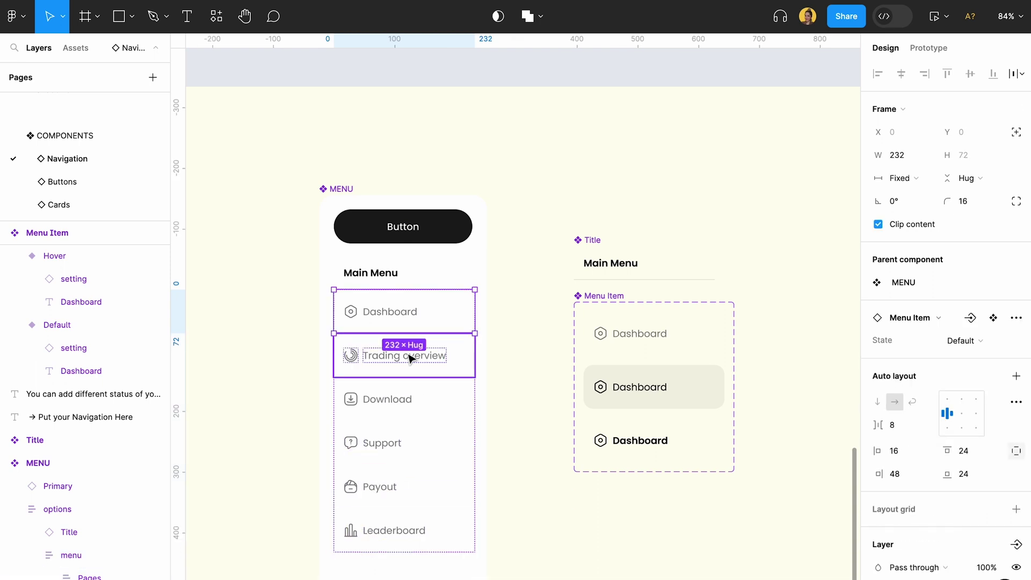
left_click(525, 324)
scroll(521, 325, "down", 4)
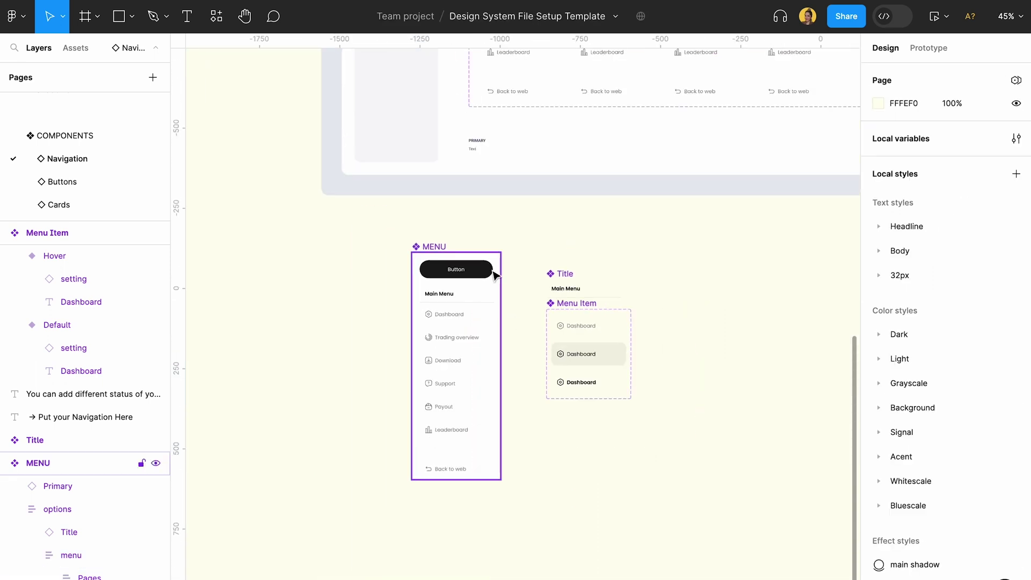
scroll(524, 258, "up", 5)
scroll(639, 309, "right", 3)
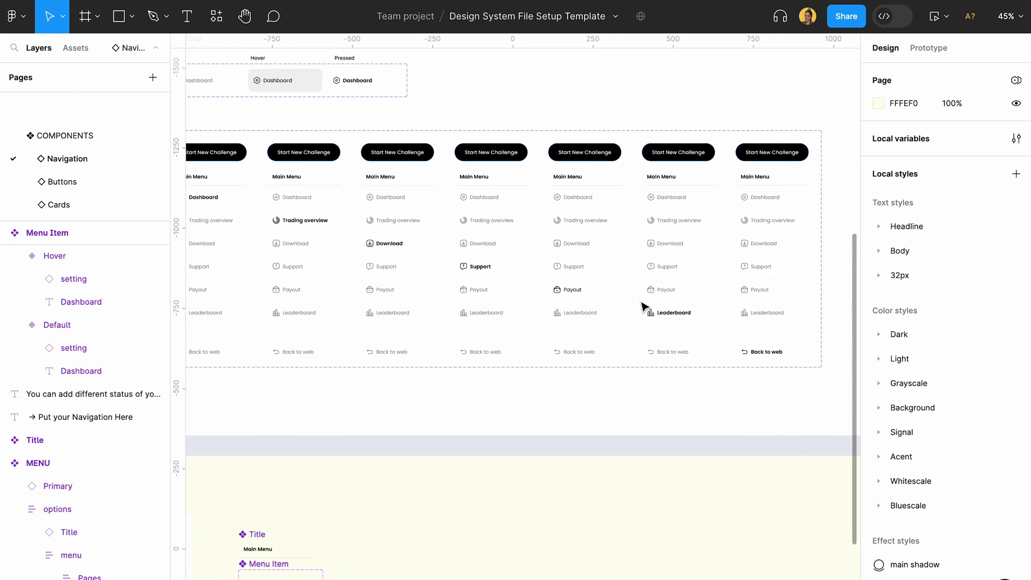
left_click(333, 238)
left_click(333, 237)
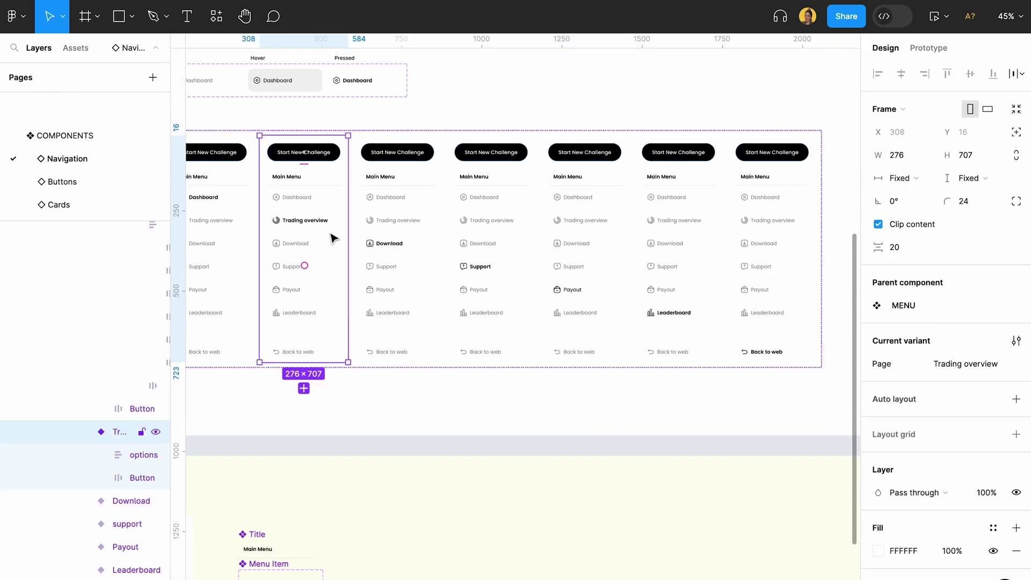
left_click(503, 271)
key("Tab")
key("Tab")
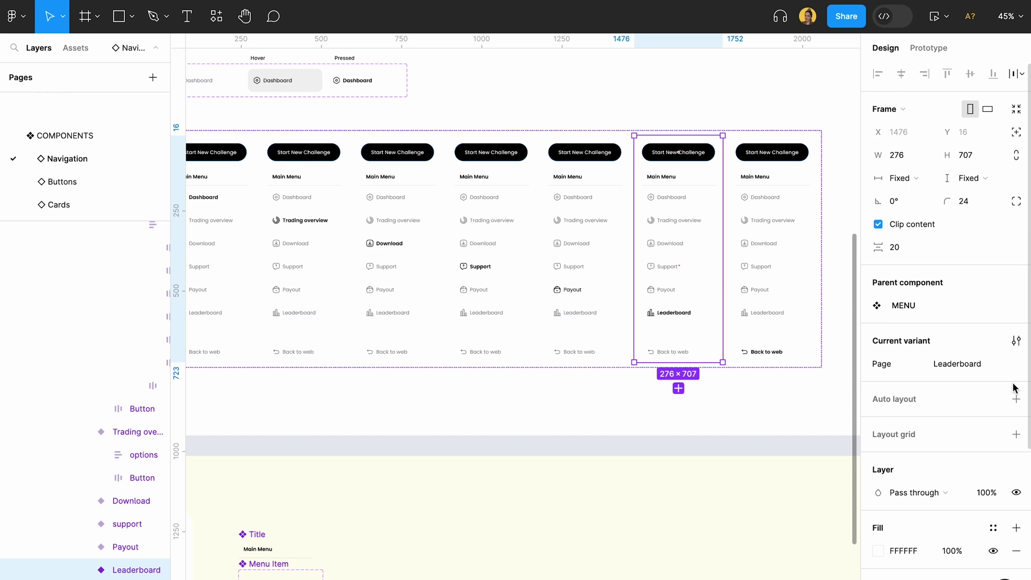
left_click(663, 510)
scroll(657, 318, "down", 5)
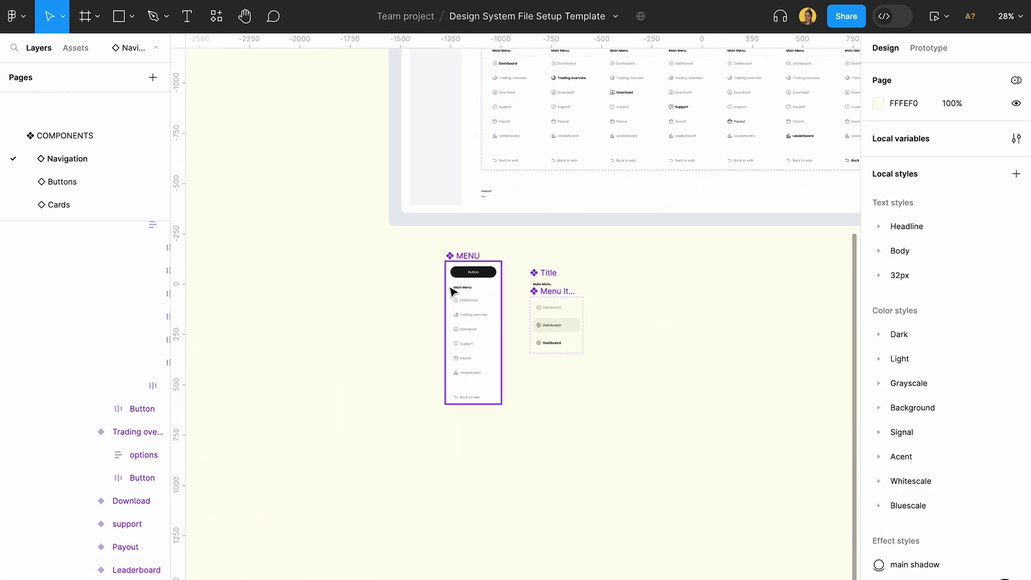
scroll(452, 290, "up", 3)
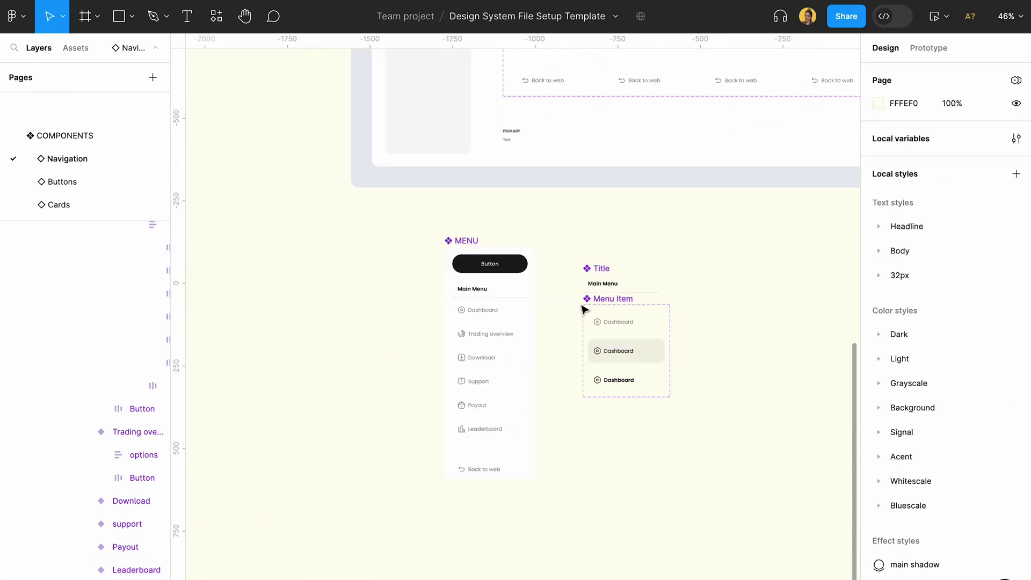
Open the Buttons page and view the variants of the Primary button component.
scroll(104, 171, "down", 1)
left_click(108, 170)
scroll(431, 164, "right", 4)
scroll(432, 167, "down", 1)
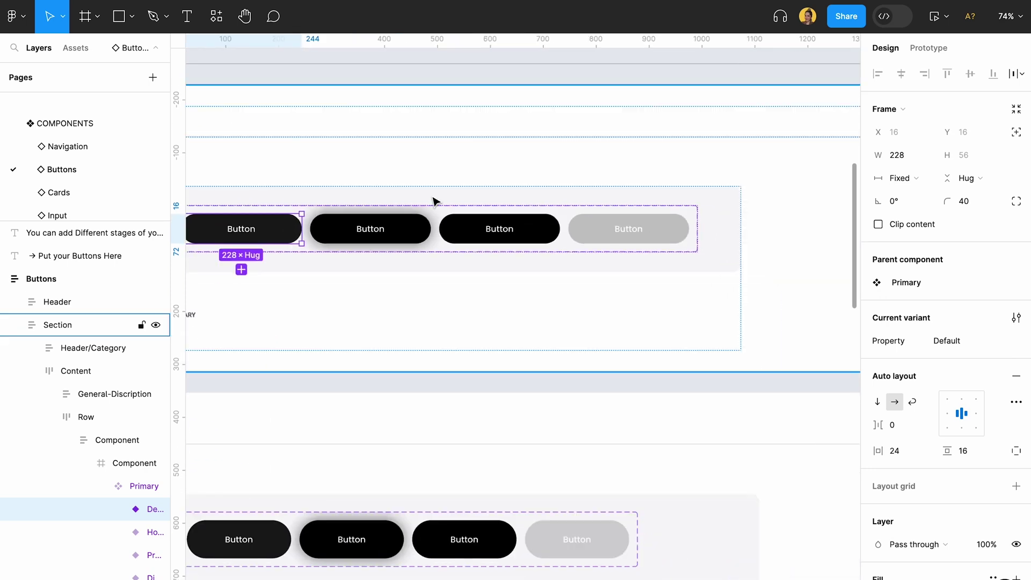
Inspect the Default variant of the Primary button and the states available in its Property values.
left_click(427, 224)
scroll(416, 232, "left", 3)
left_click(378, 248)
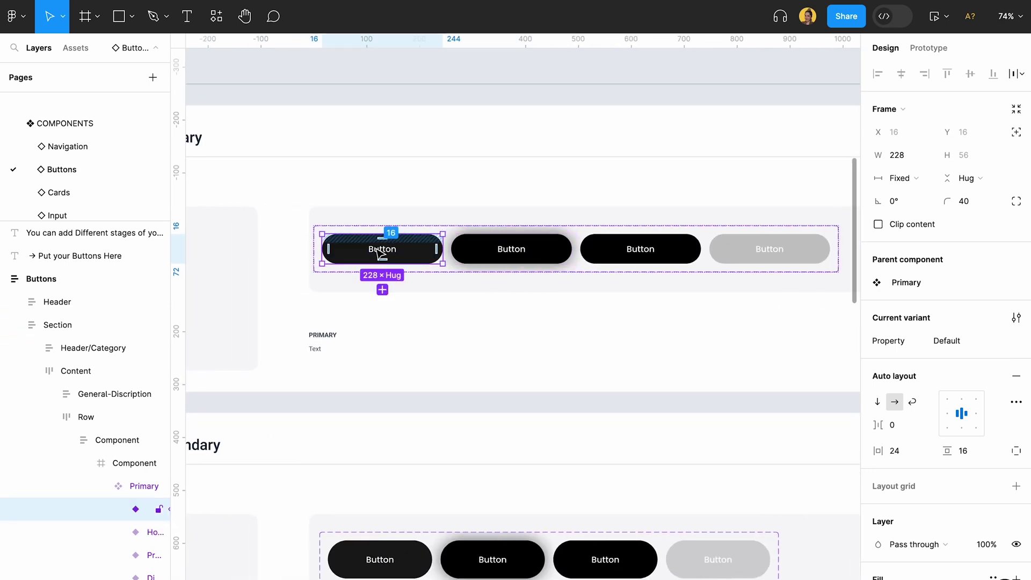
left_click(1005, 344)
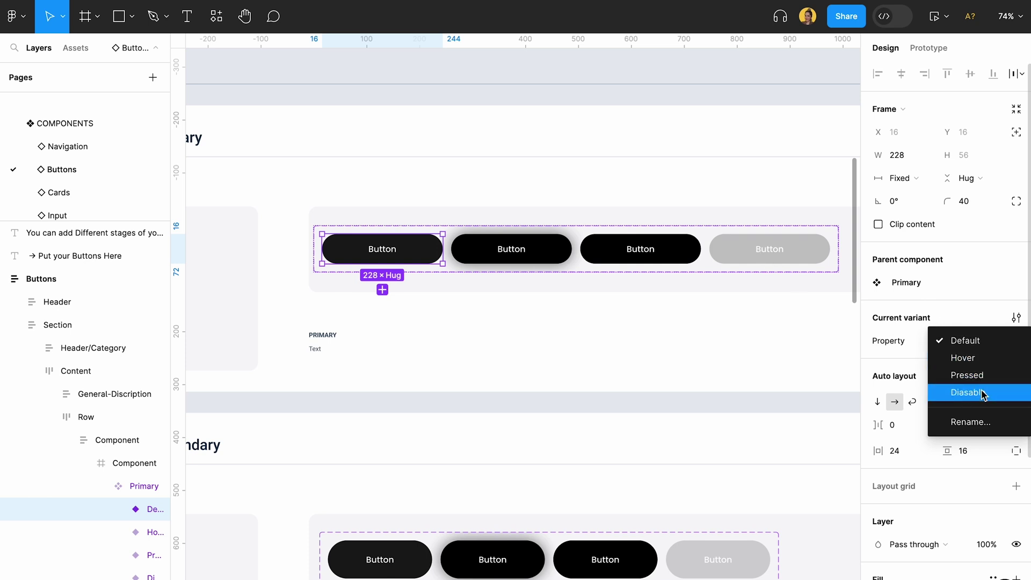
left_click(741, 308)
Delete the duplicate Secondary section directly above the Text Button section.
scroll(743, 311, "down", 5)
left_click(804, 219)
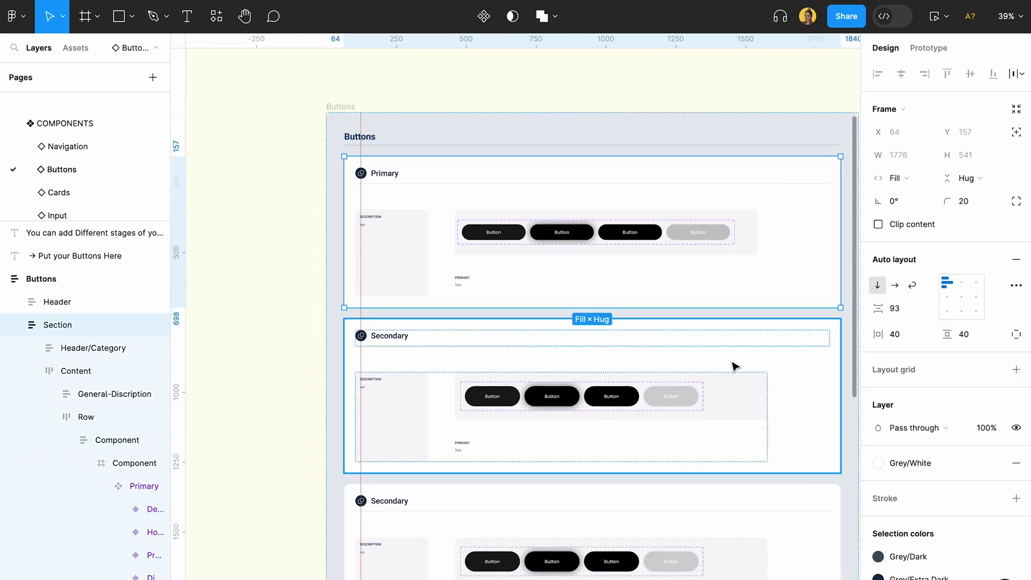
scroll(735, 367, "down", 6)
left_click(512, 282)
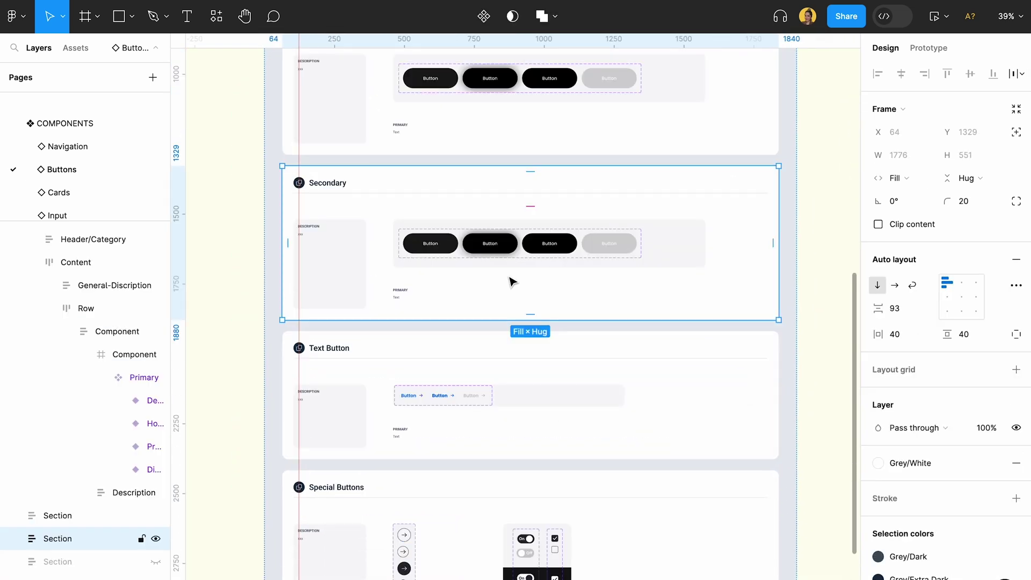
key("Delete")
View the Text Button variants and the icon buttons in the Special Buttons section.
left_click(404, 290)
scroll(405, 291, "up", 3)
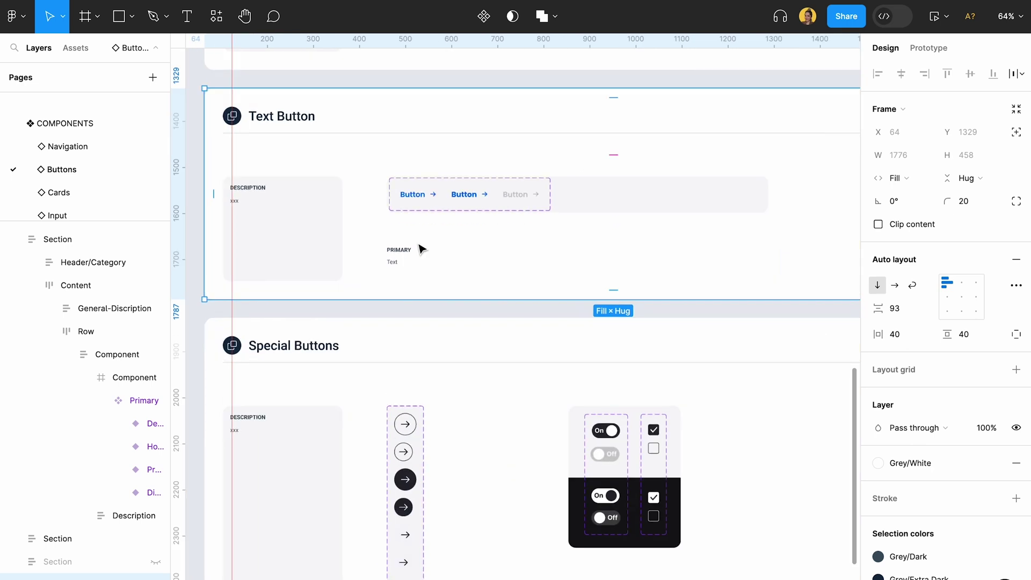
scroll(421, 248, "up", 4)
scroll(510, 185, "down", 3)
scroll(510, 188, "down", 3)
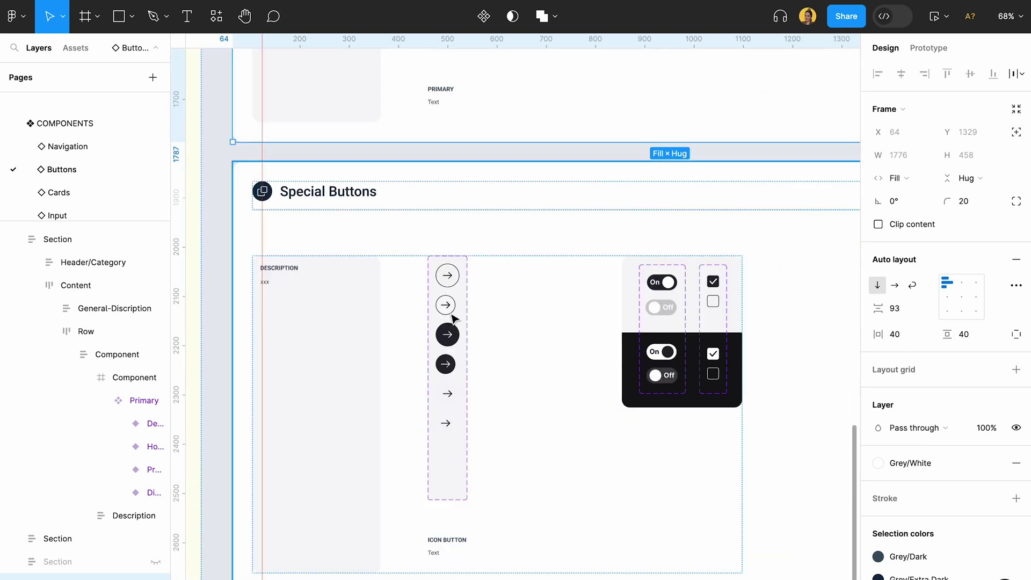
Duplicate the Big, Secondary variant in the Icon-Button component set and undo the duplication.
double_click(451, 318)
double_click(450, 317)
double_click(451, 318)
double_click(451, 319)
left_click(449, 282)
key("ctrl+d")
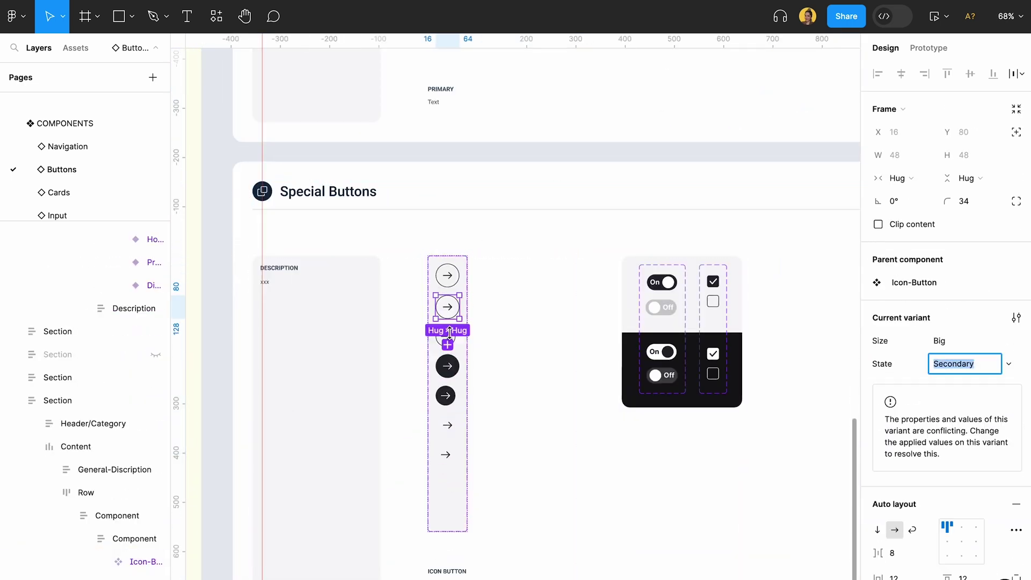
key("ctrl+z")
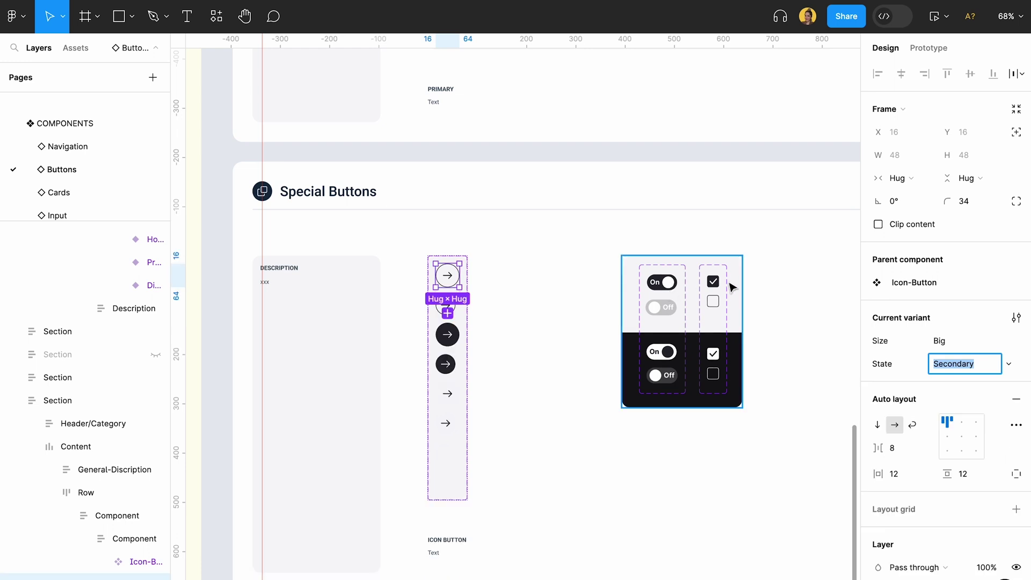
Inspect the On/Off toggles and the Checkbox component's Status and Mode properties in the Special Buttons section.
scroll(697, 349, "up", 8)
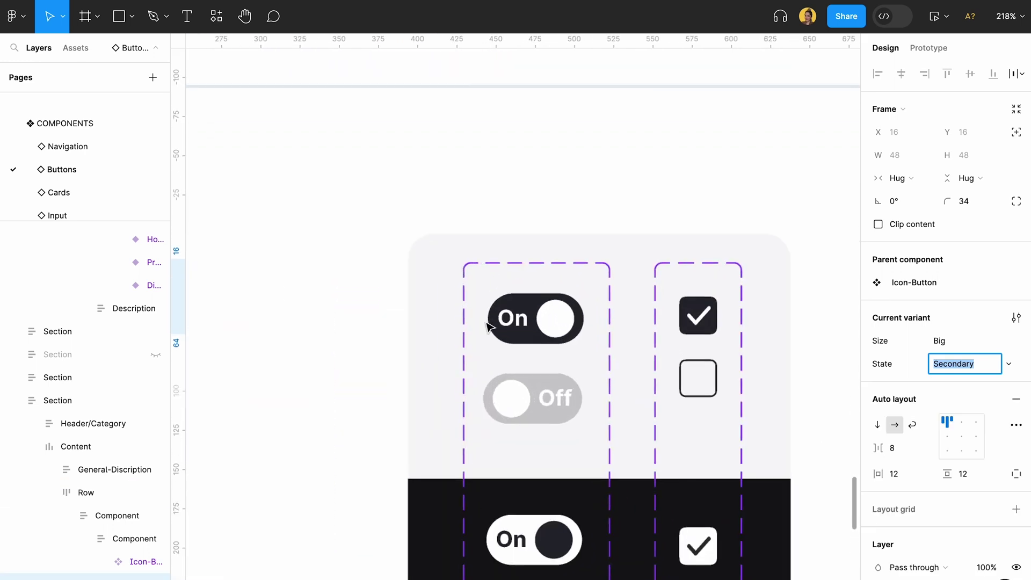
left_click(697, 345)
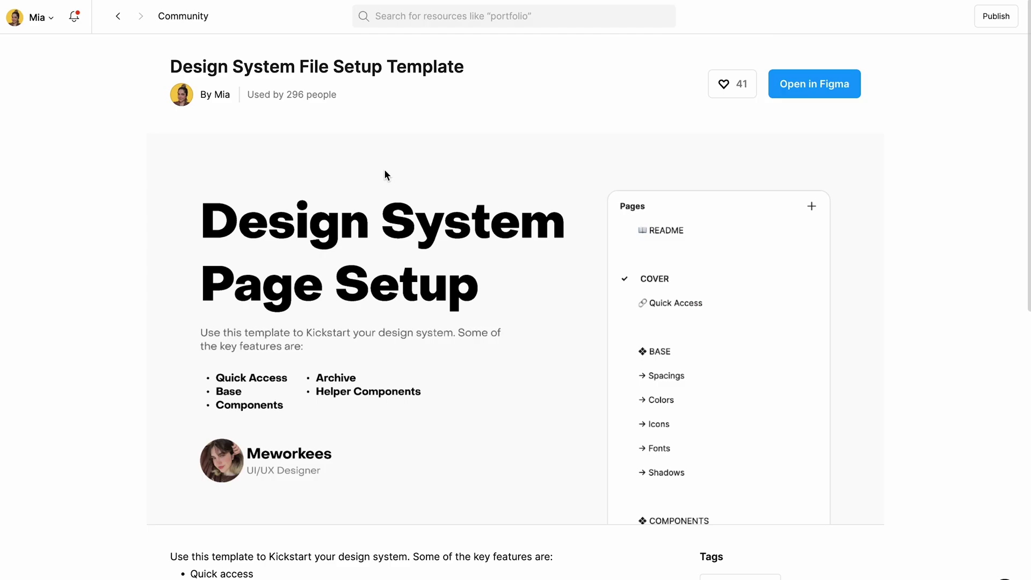
left_click(116, 19)
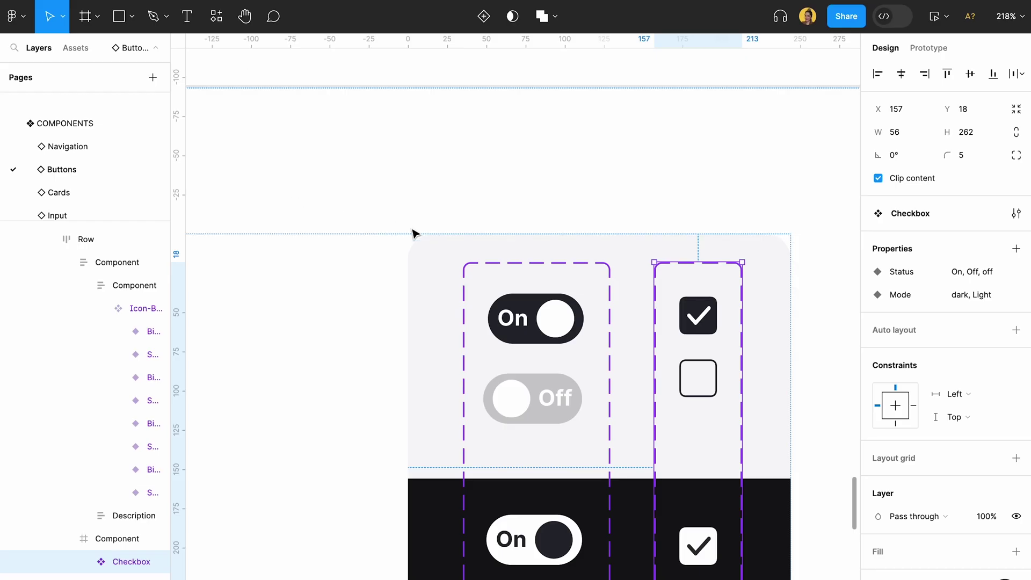
Open the Cards page and examine the large form card in the Onboarding section.
left_click(116, 185)
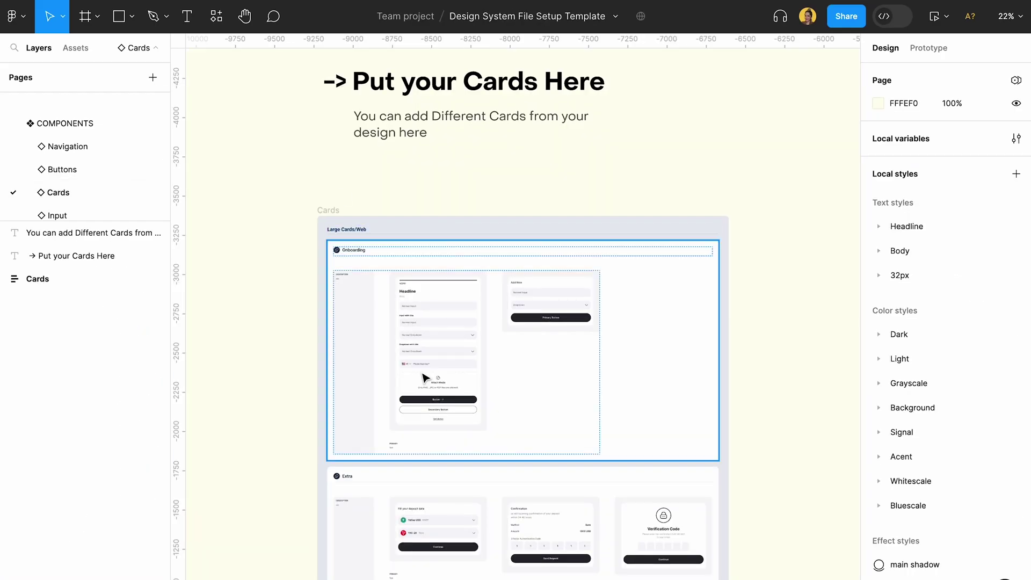
scroll(424, 376, "down", 1)
scroll(424, 376, "down", 1)
scroll(424, 375, "up", 5, "ctrl")
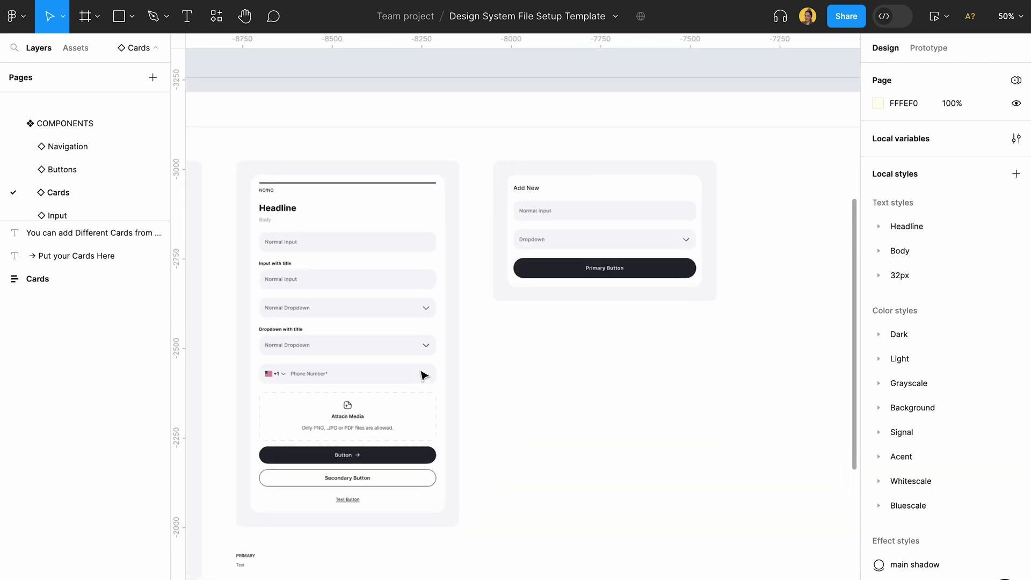
scroll(478, 325, "up", 3, "ctrl")
double_click(478, 325)
scroll(486, 322, "down", 5)
scroll(486, 322, "left", 8)
scroll(495, 318, "down", 2, "ctrl")
scroll(497, 320, "up", 4)
scroll(497, 320, "right", 4)
scroll(496, 321, "up", 3, "ctrl")
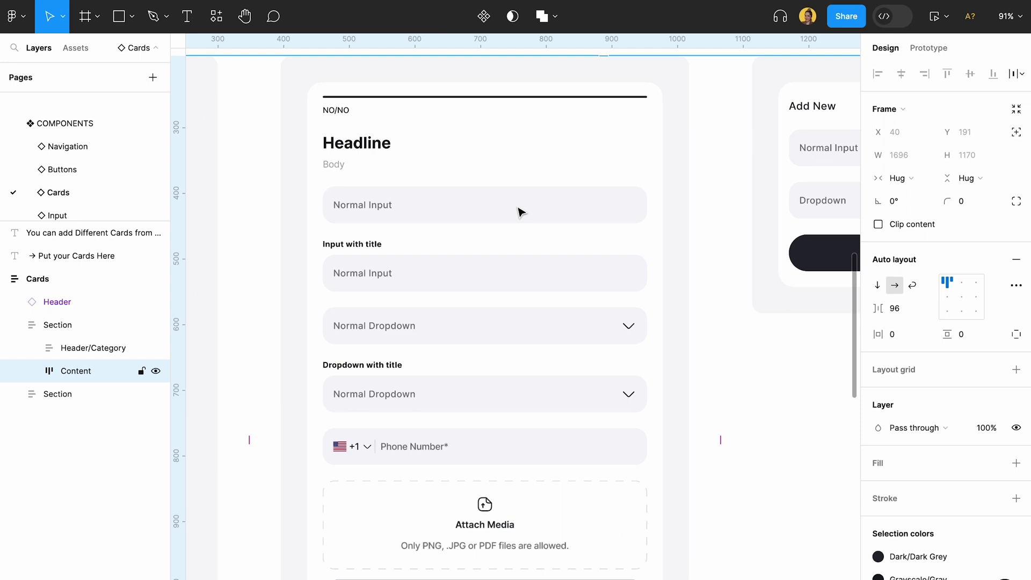
Inspect the Onboarding form card's parts, from the progress bar group to the media upload and button group.
double_click(528, 240)
double_click(456, 153)
double_click(456, 153)
double_click(415, 110)
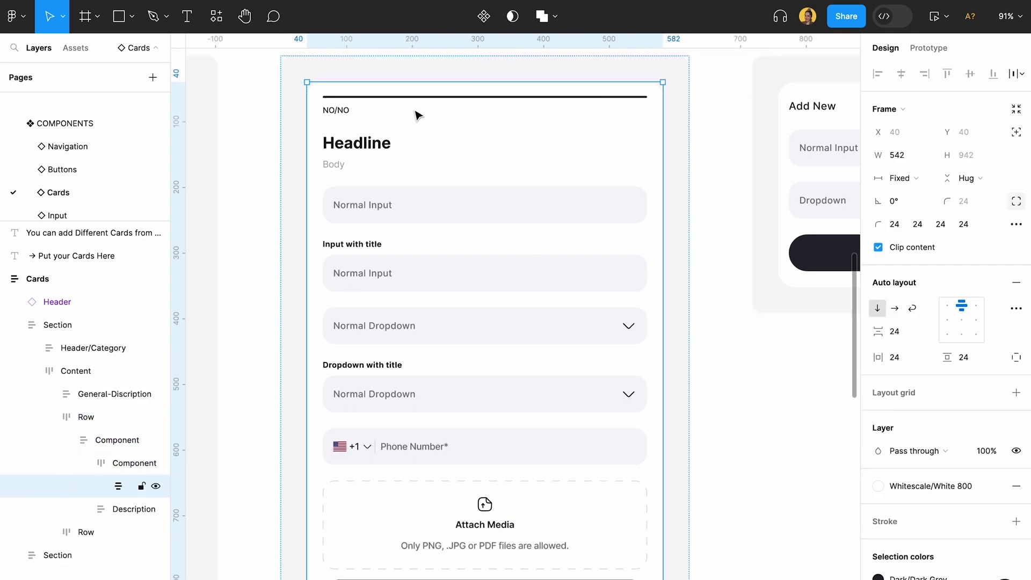
double_click(378, 103)
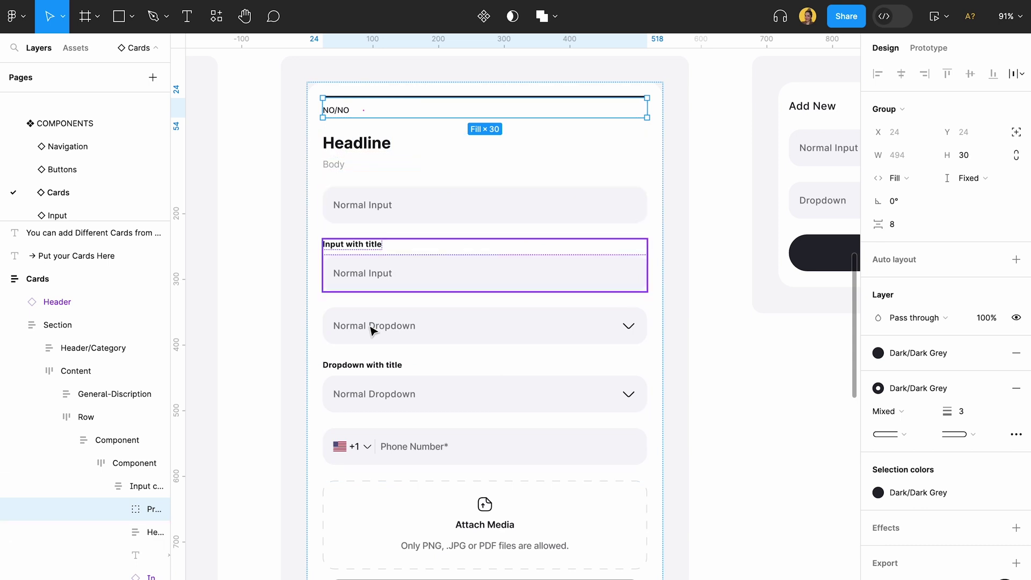
scroll(408, 376, "down", 5)
left_click(477, 322)
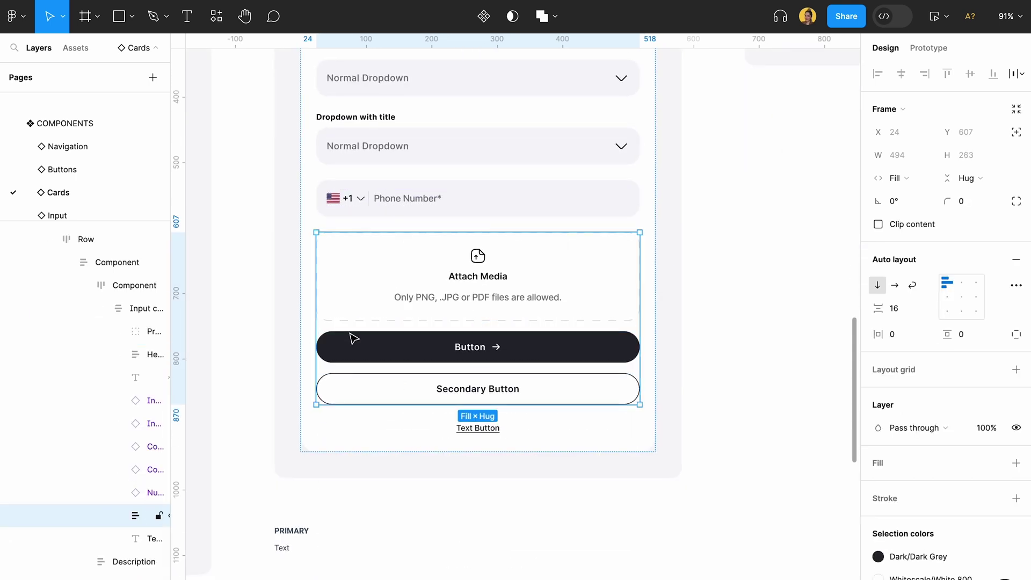
scroll(353, 339, "down", 5)
left_click(502, 189)
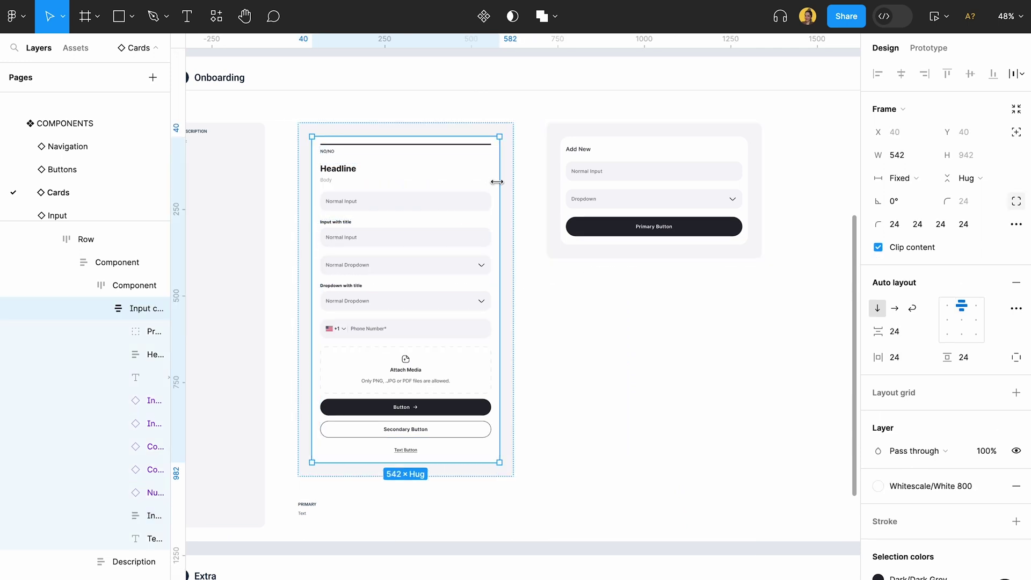
scroll(502, 189, "down", 5)
scroll(108, 178, "down", 1)
Open the Input page and inspect the default Dark variant of the Inputs component.
left_click(83, 196)
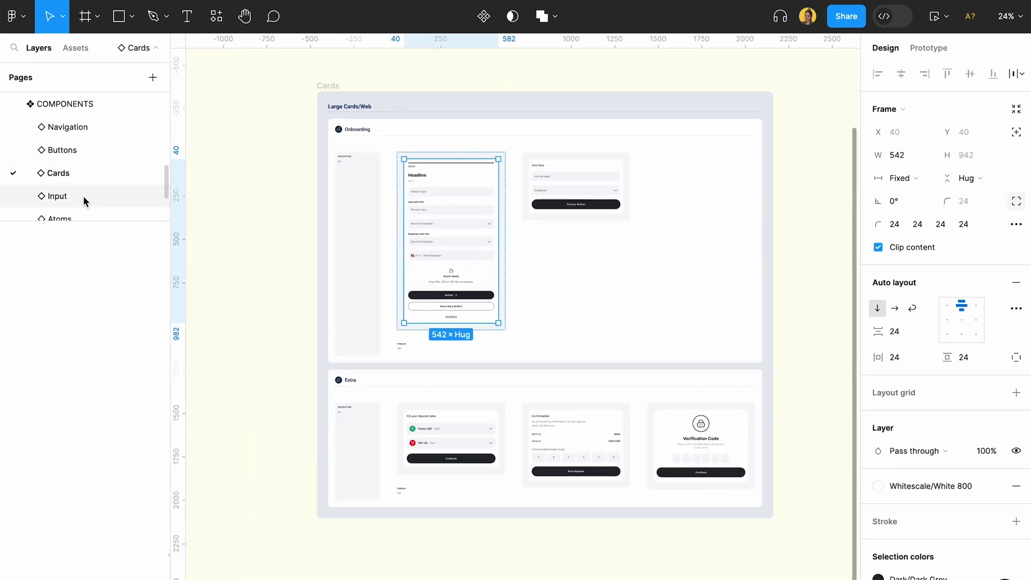
scroll(413, 358, "up", 5)
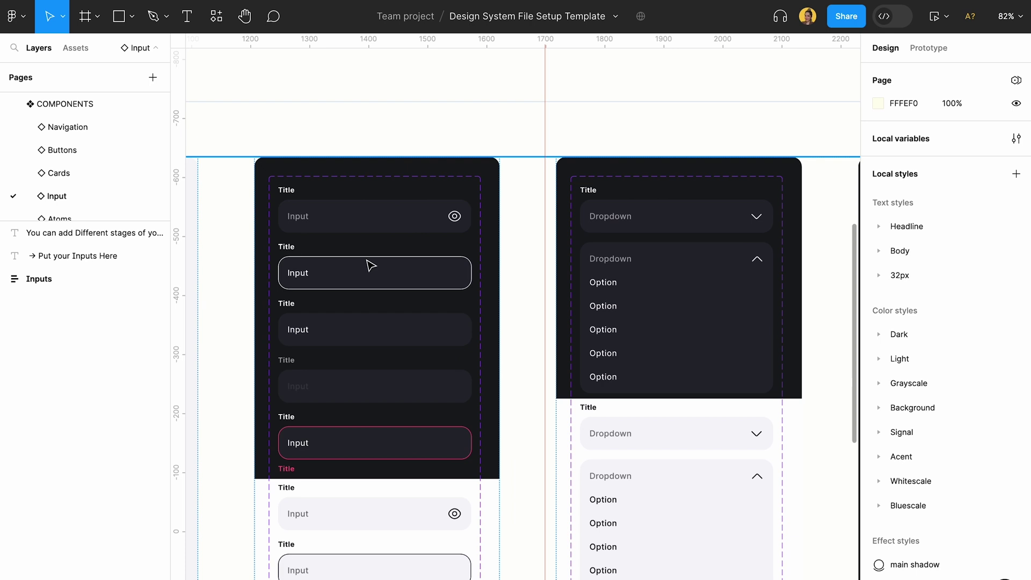
left_click(359, 231)
double_click(359, 231)
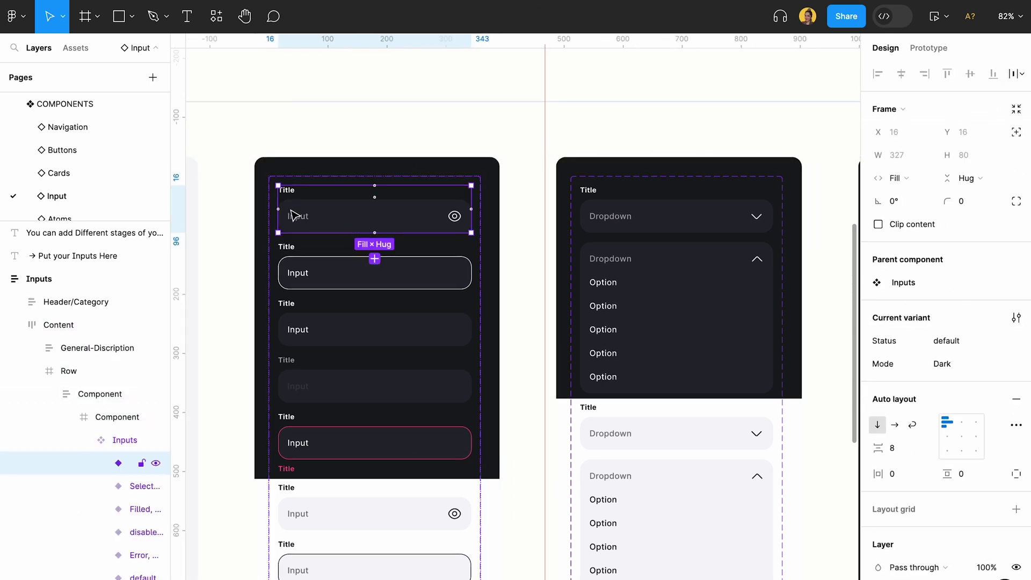
scroll(291, 215, "up", 5)
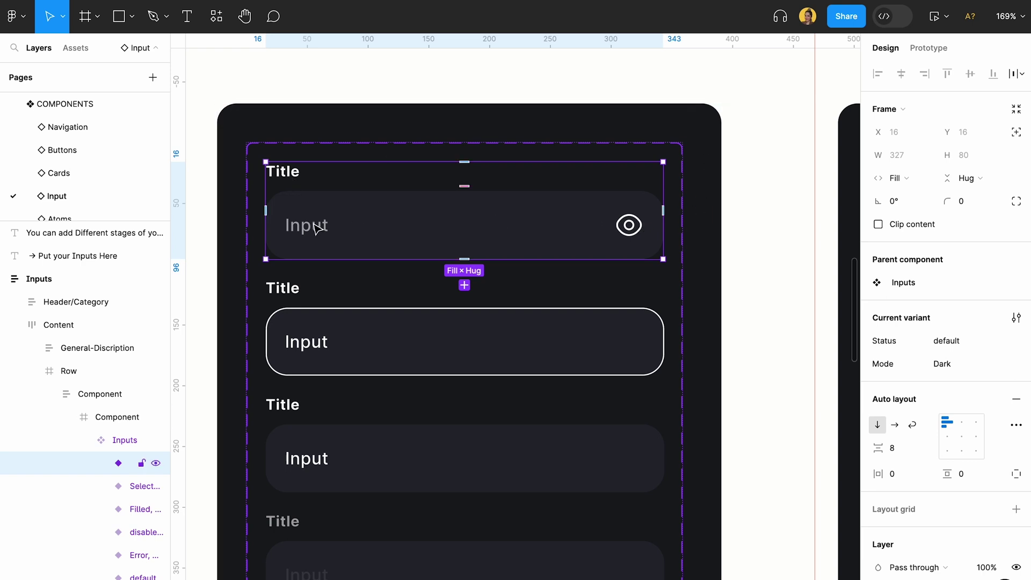
Check the Selected, Filled, disable and Error variants of the Inputs component in Dark mode.
scroll(323, 231, "down", 3)
left_click(339, 242)
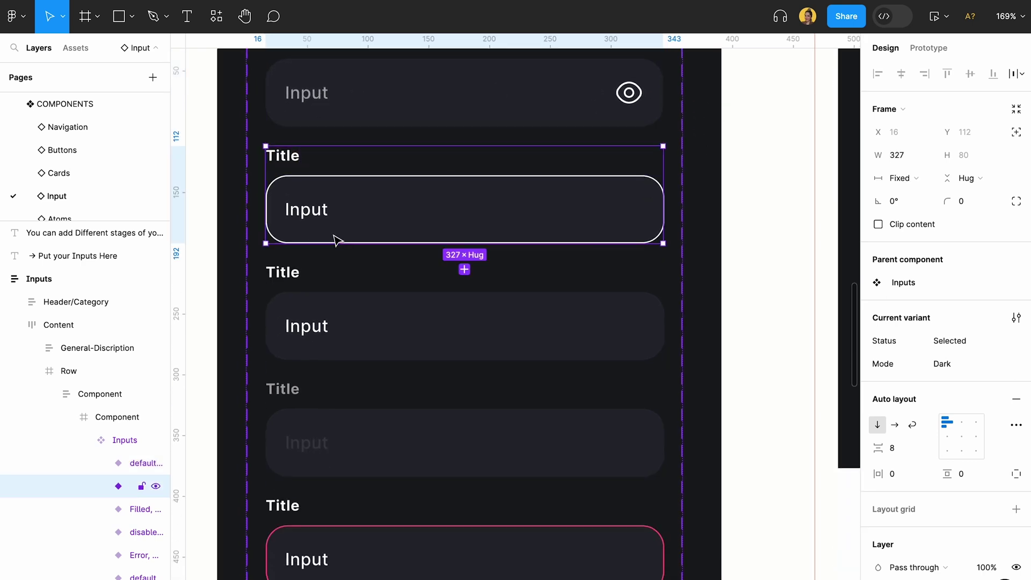
left_click(364, 314)
scroll(366, 344, "down", 2)
left_click(366, 358)
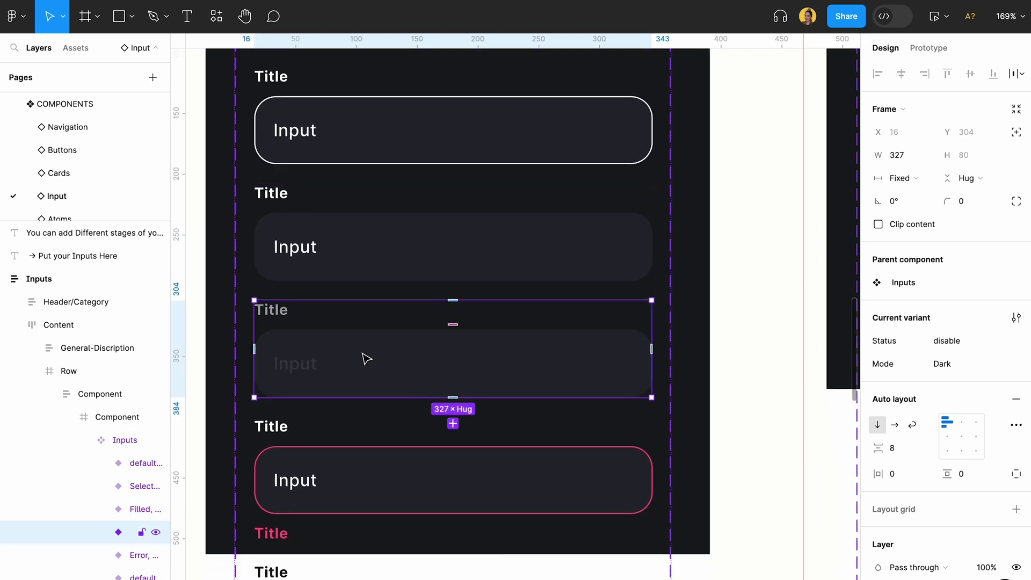
scroll(363, 356, "down", 3)
left_click(375, 354)
scroll(380, 347, "down", 10)
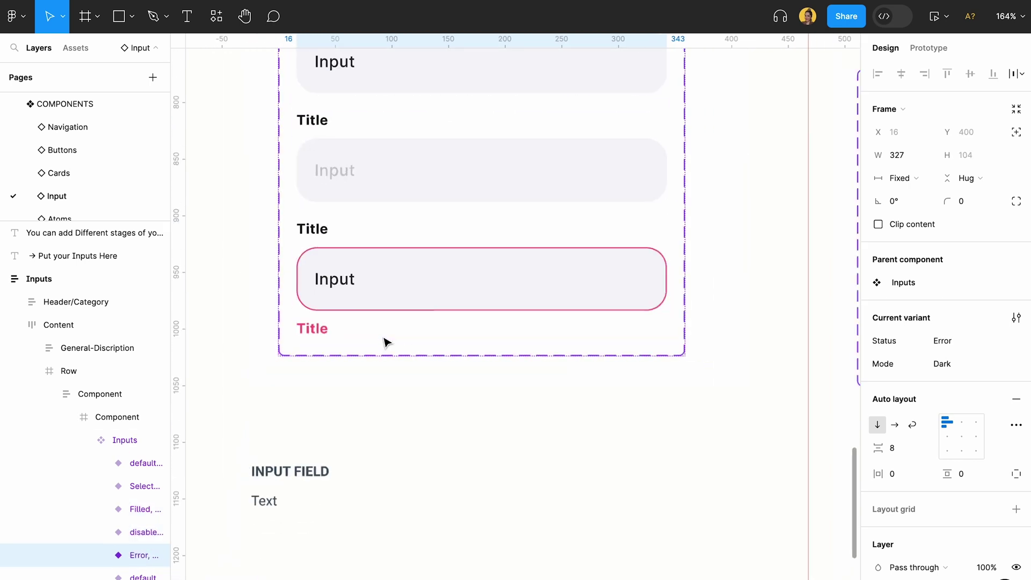
scroll(385, 342, "up", 5)
scroll(414, 256, "down", 5)
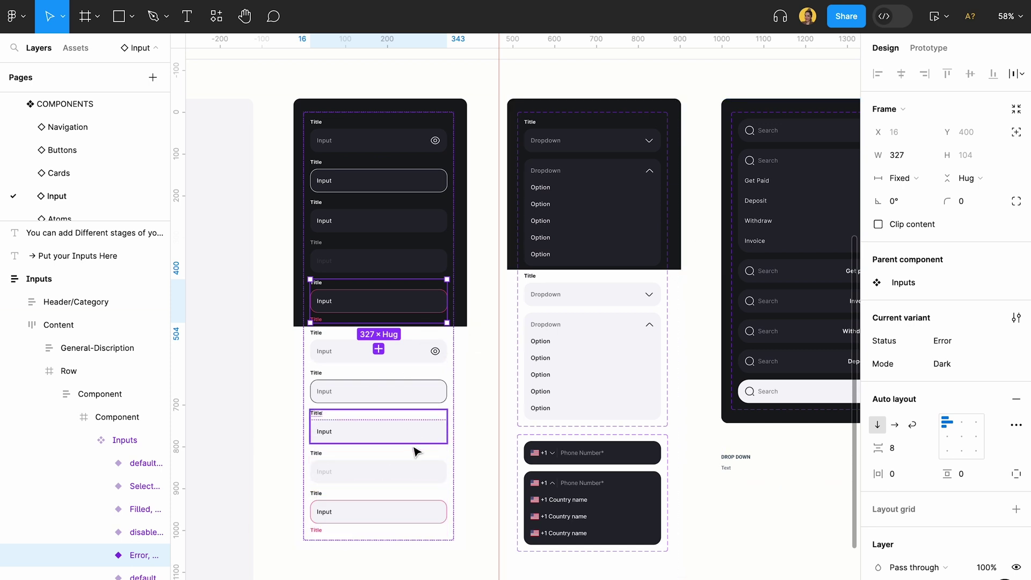
Try setting the Mode of the light Selected input variant to Dark and undo the change.
left_click(482, 426)
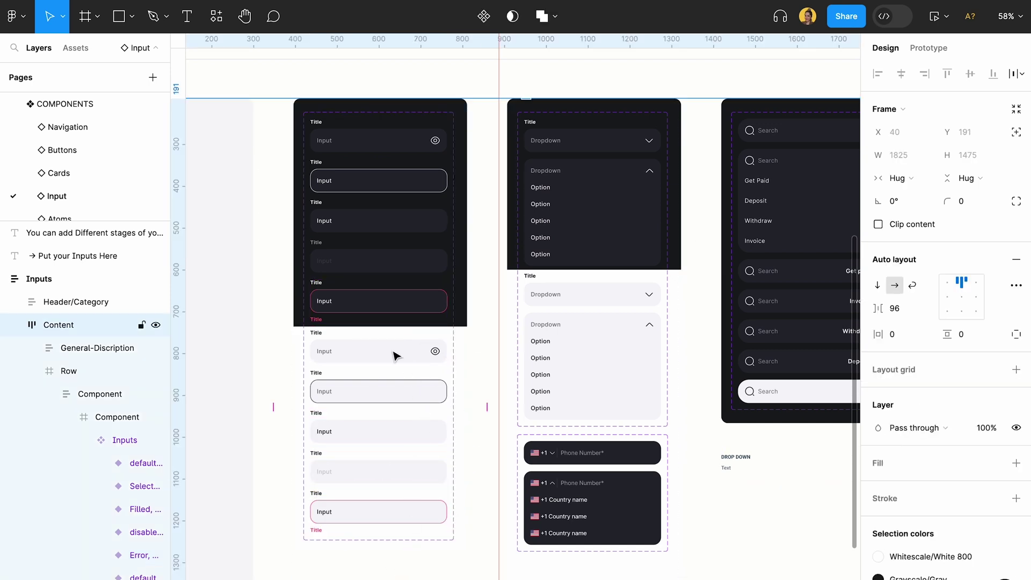
double_click(385, 389)
double_click(385, 388)
double_click(385, 388)
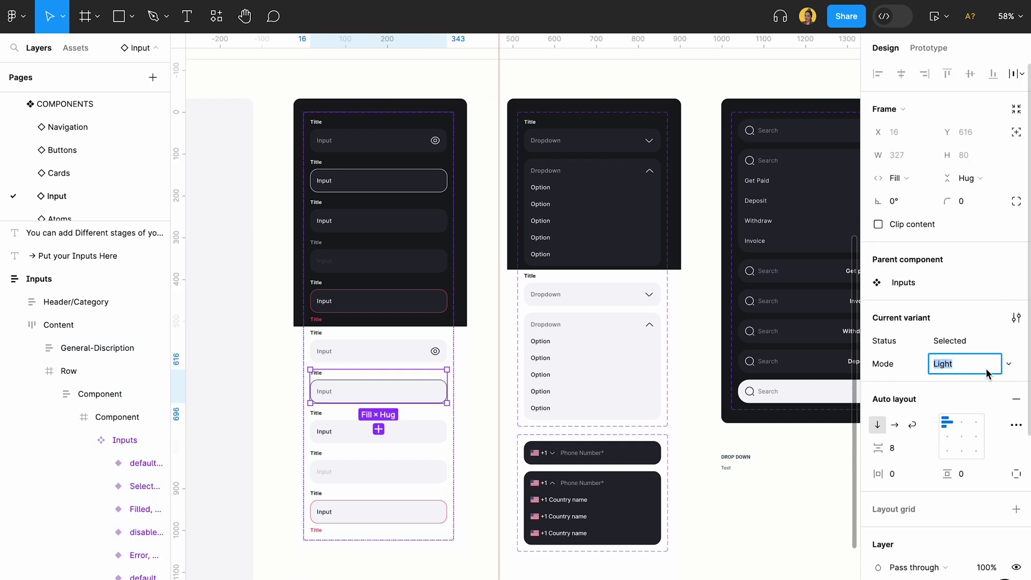
left_click(968, 344)
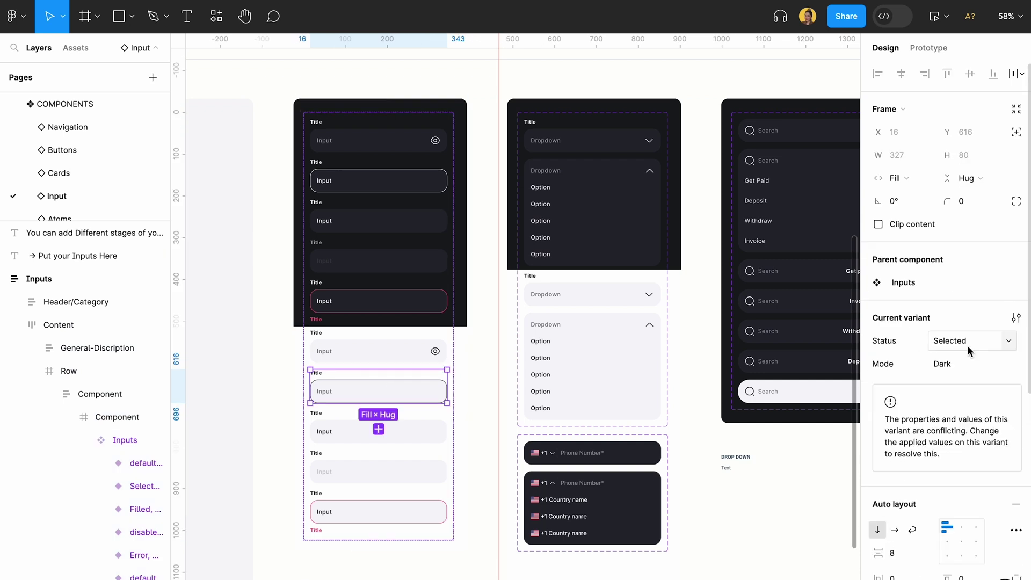
key("ctrl+z")
Inspect the dropdown component's default Dark variant and compare it with the open and light variants.
scroll(691, 407, "right", 3)
scroll(692, 407, "down", 1)
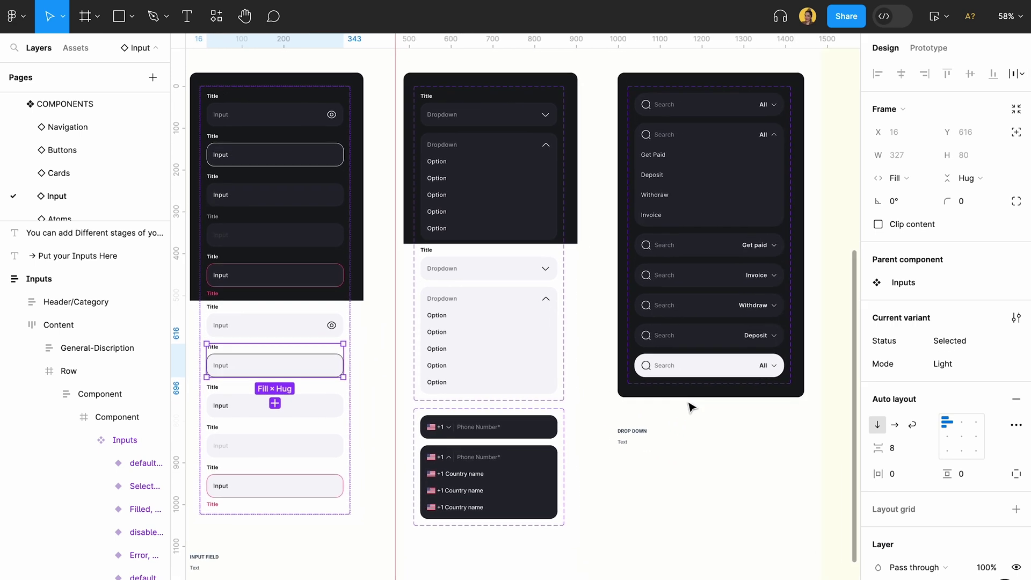
double_click(494, 175)
double_click(494, 176)
scroll(499, 179, "up", 3)
scroll(496, 173, "up", 5)
left_click(445, 315)
scroll(431, 415, "down", 5)
scroll(432, 414, "down", 3)
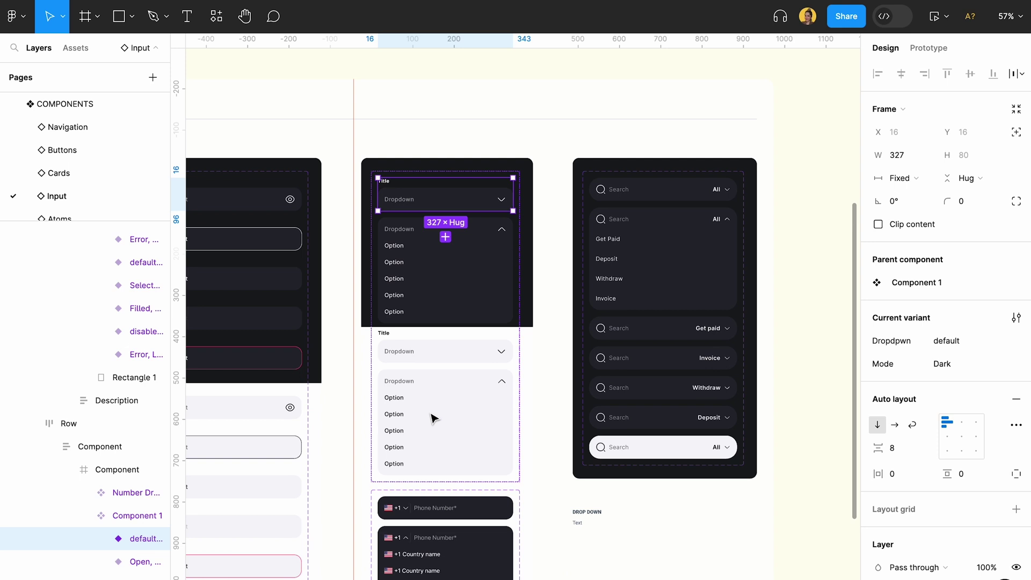
Inspect the Open variant of the Search component beside its Get paid, Invoice, Withdraw and Deposit variants.
scroll(433, 417, "right", 3)
scroll(553, 166, "up", 2)
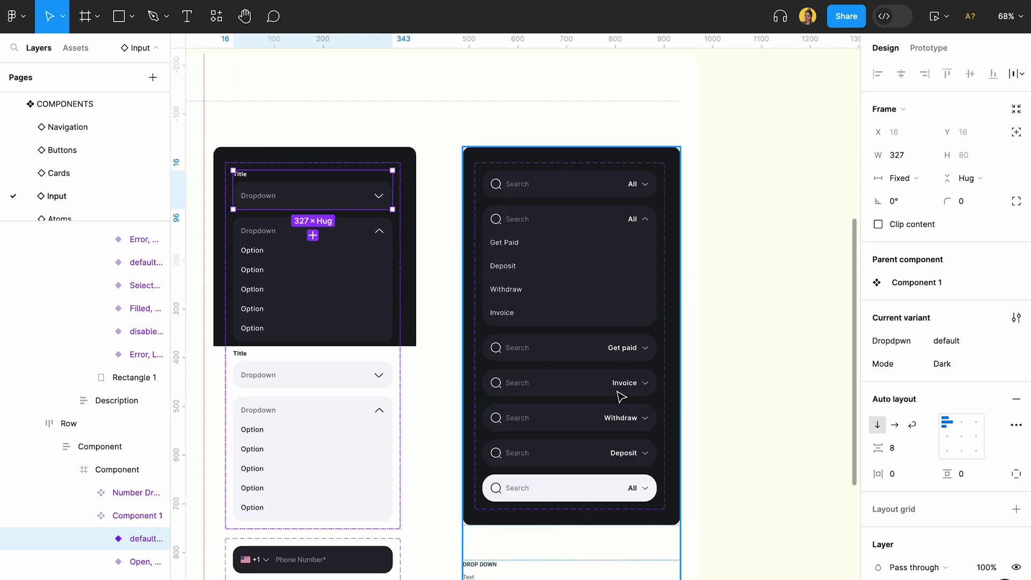
scroll(567, 382, "down", 5)
double_click(563, 347)
double_click(564, 348)
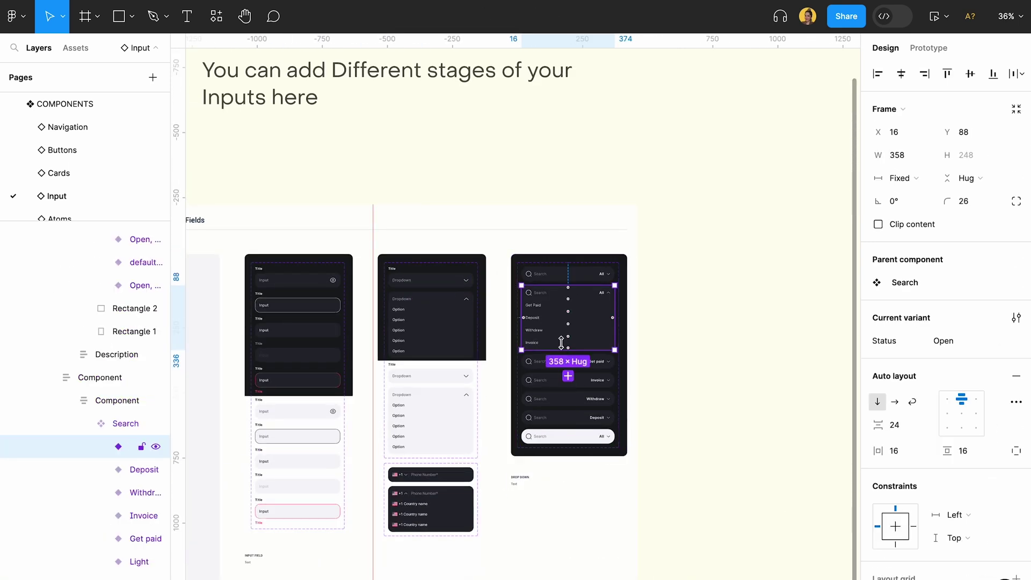
scroll(564, 348, "up", 2)
scroll(564, 348, "down", 2)
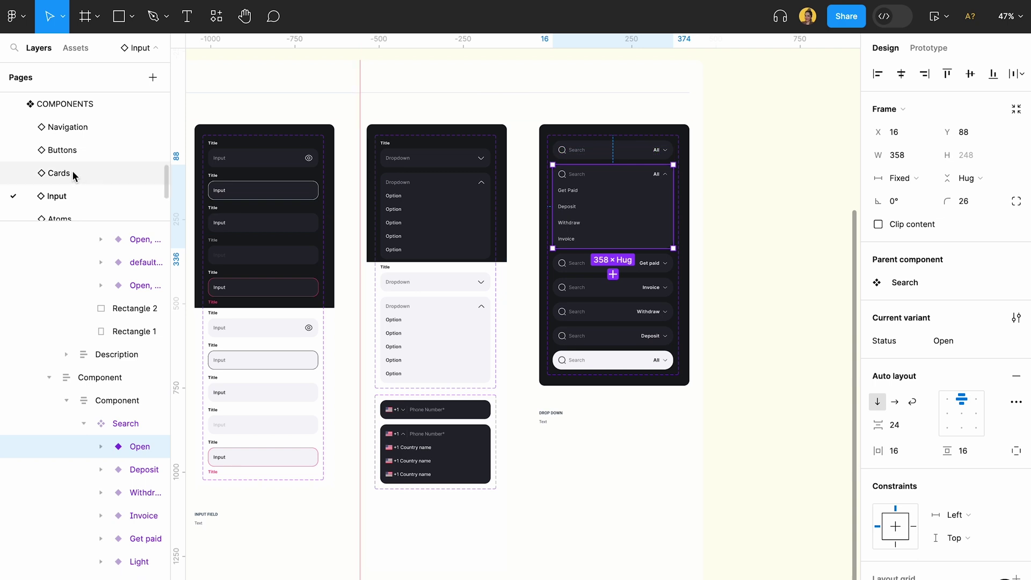
Open the Atoms page and inspect the nested frames of the first Action Tooltip.
scroll(72, 170, "down", 1)
left_click(69, 198)
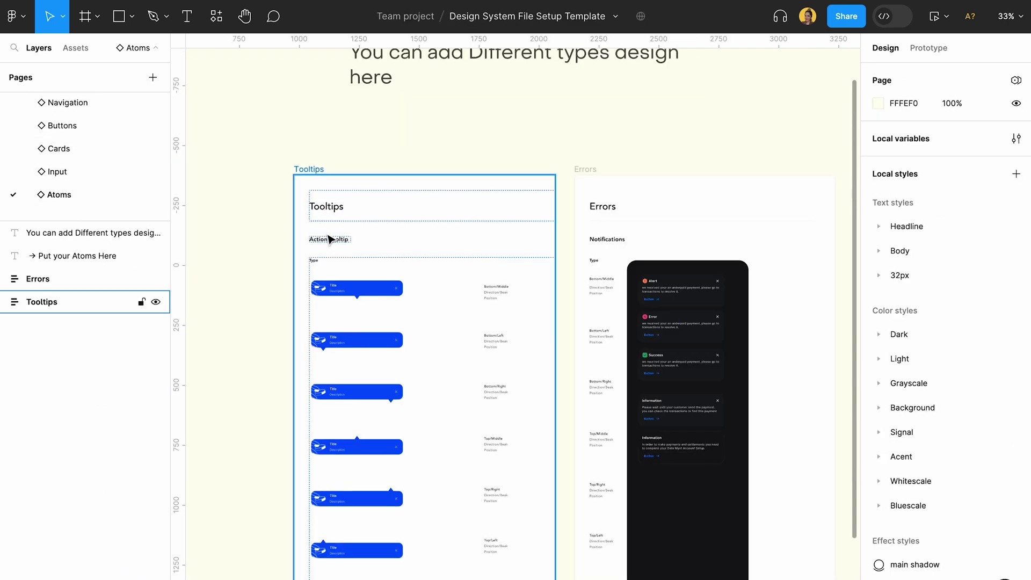
scroll(329, 237, "up", 3)
left_click(339, 262)
double_click(341, 275)
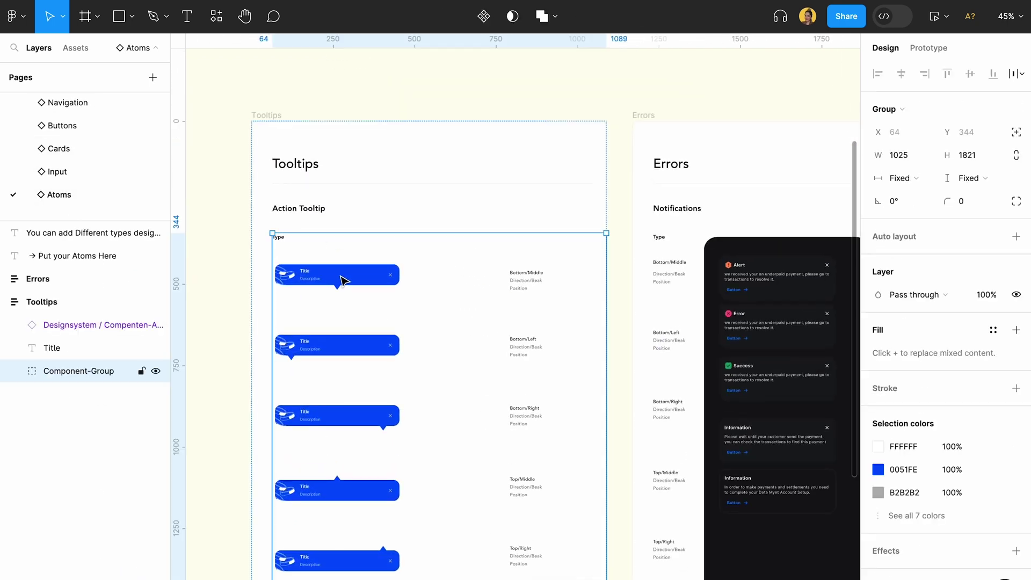
double_click(341, 276)
double_click(340, 276)
Inspect the Alert, Error and Success notification cards in the Errors frame.
scroll(609, 214, "right", 4)
scroll(609, 215, "down", 2)
scroll(610, 215, "down", 2)
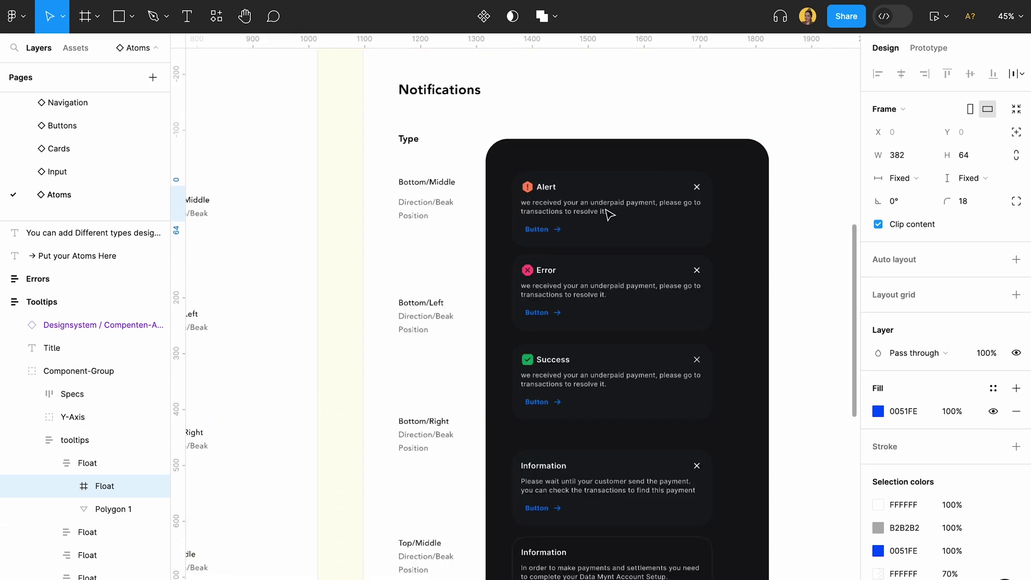
scroll(610, 215, "up", 5)
left_click(570, 239)
double_click(574, 242)
left_click(536, 338)
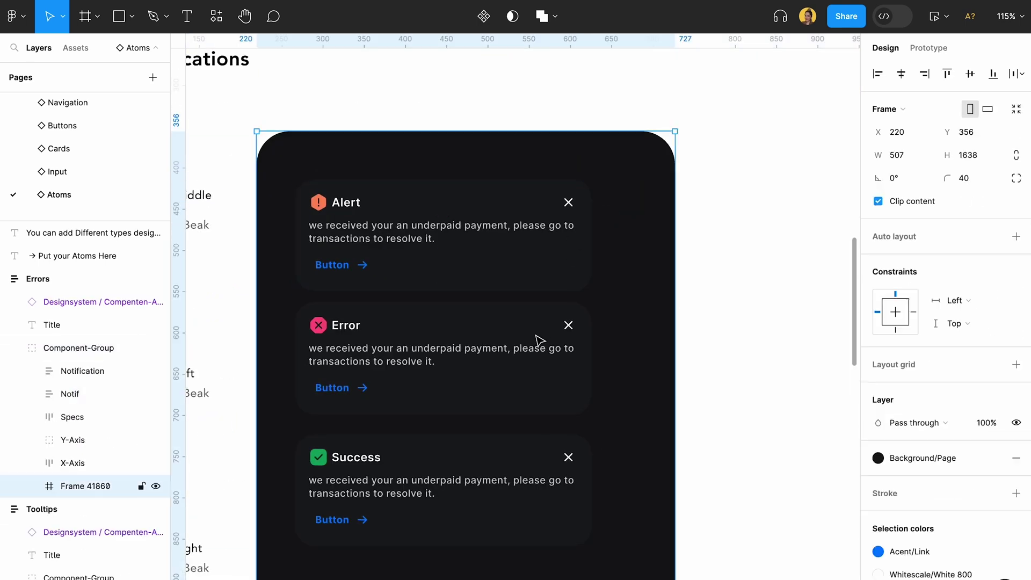
double_click(537, 338)
scroll(109, 171, "down", 2)
scroll(109, 173, "up", 2)
scroll(108, 178, "up", 5)
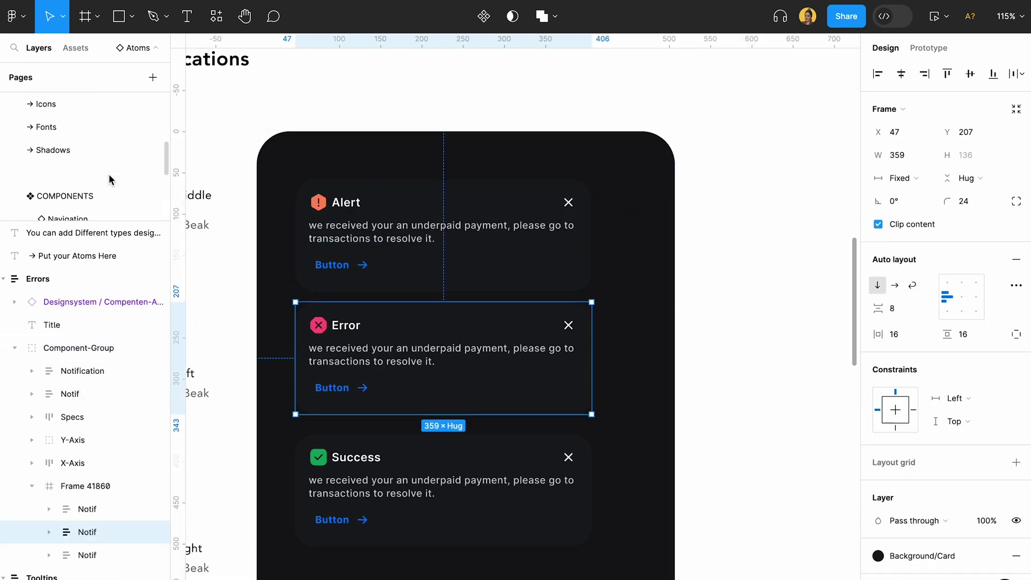
scroll(109, 175, "down", 3)
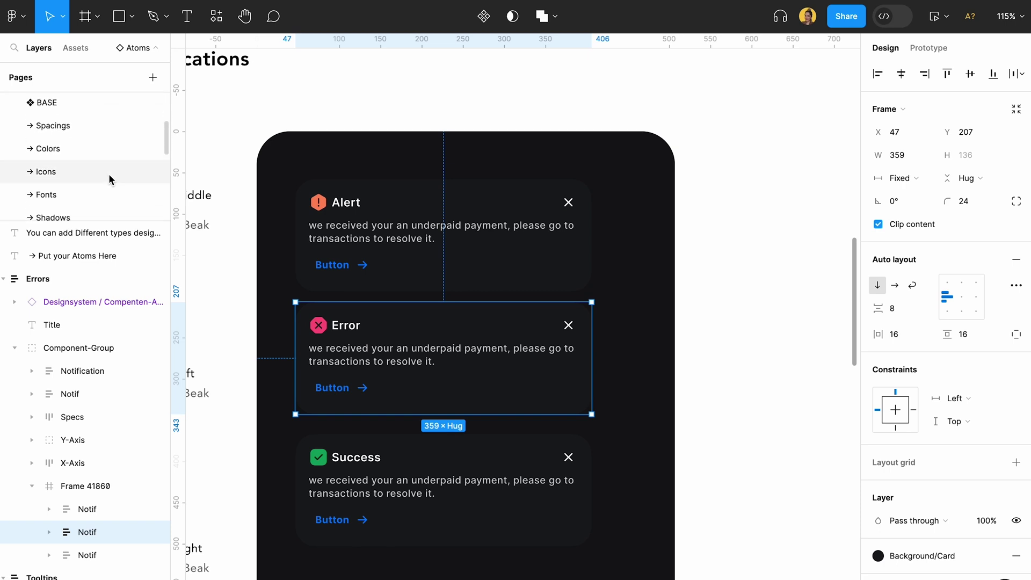
Examine the Alert notification's message text, header row and text button within the Errors frame.
left_click(441, 115)
scroll(440, 114, "down", 4)
scroll(437, 123, "up", 2)
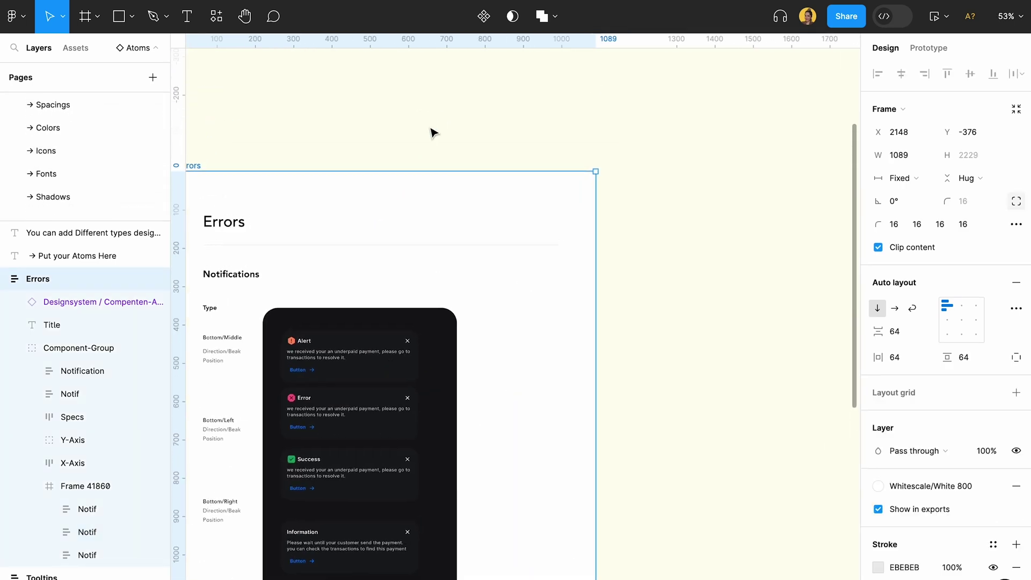
scroll(299, 357, "up", 3)
left_click(299, 357, "ctrl")
scroll(293, 343, "up", 5)
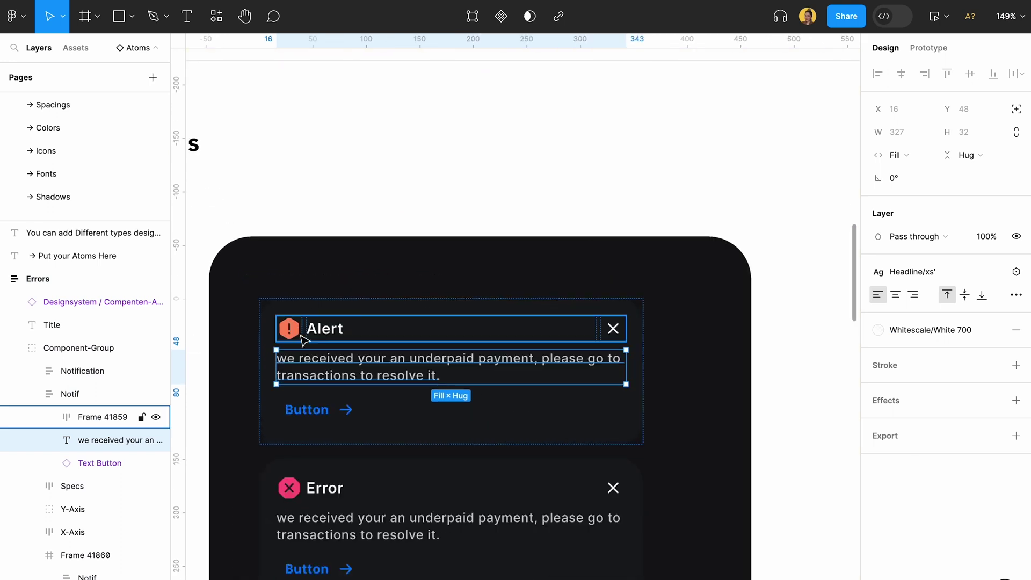
left_click(336, 332)
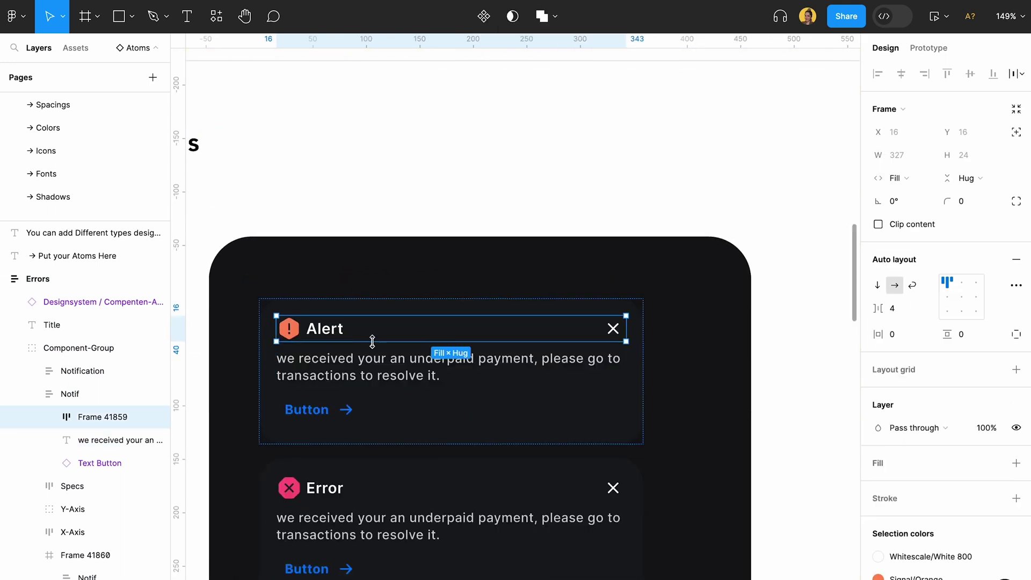
left_click(320, 422)
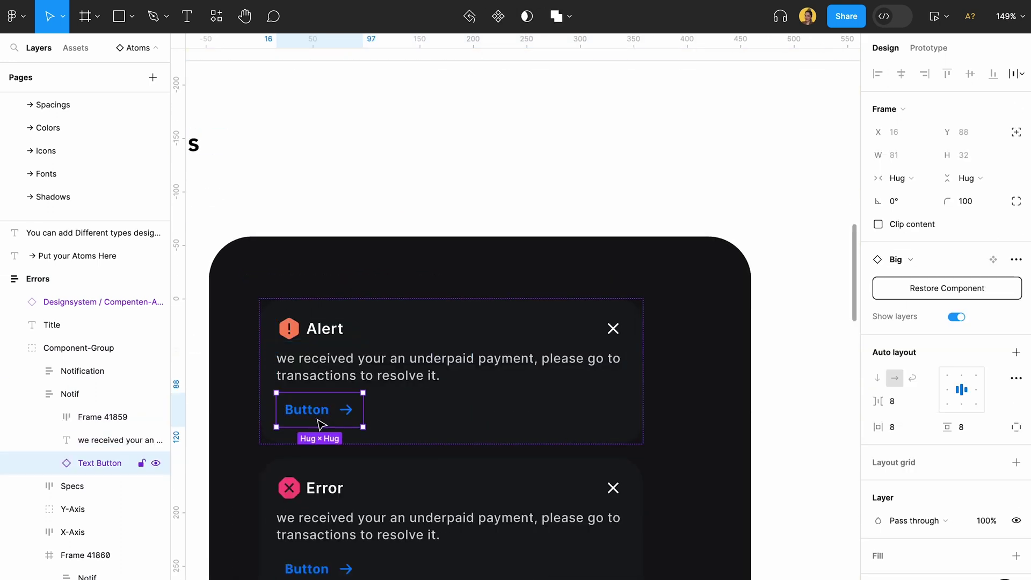
Turn the whole Alert notification card, layer Notif, into a component.
left_click(324, 331)
left_click(466, 423)
left_click(484, 16)
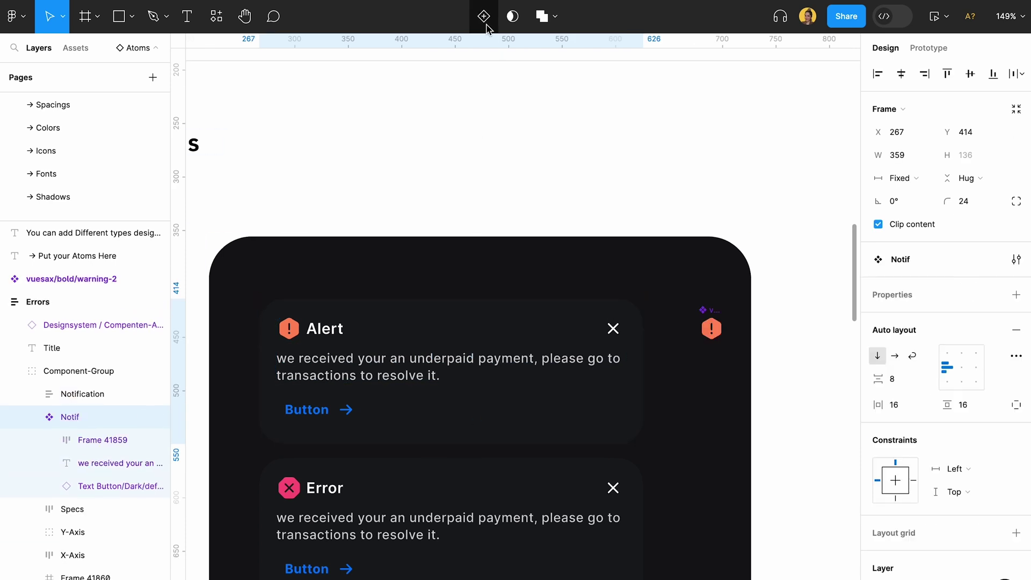
Delete the stray vuesax/bold/warning-2 icon component beside the Alert notification.
scroll(422, 326, "down", 4)
left_click(581, 319)
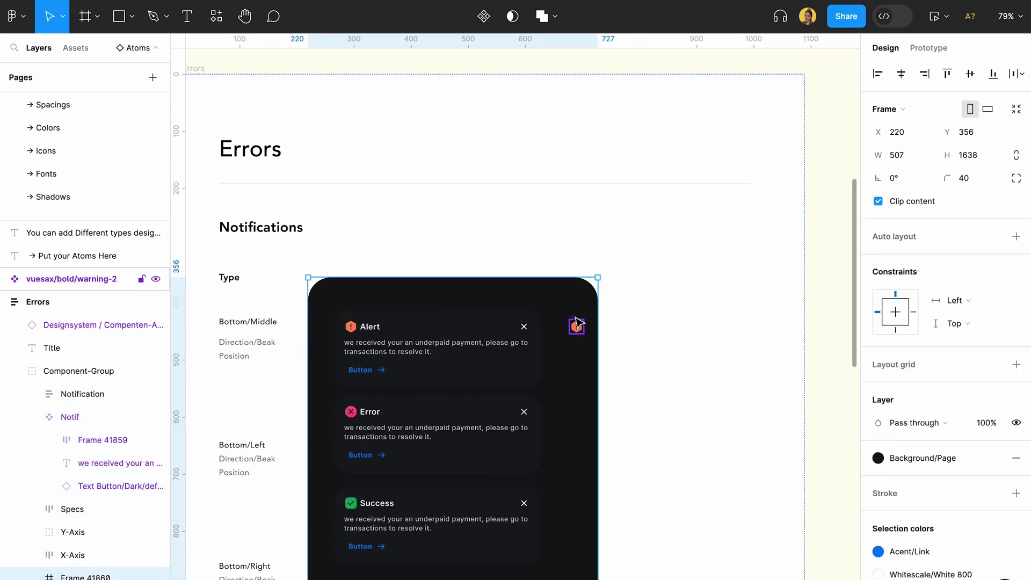
left_click(575, 320)
key("Delete")
Inspect the Alert component's header row and its overall Notif component in the Errors frame.
left_click(465, 327)
double_click(465, 326)
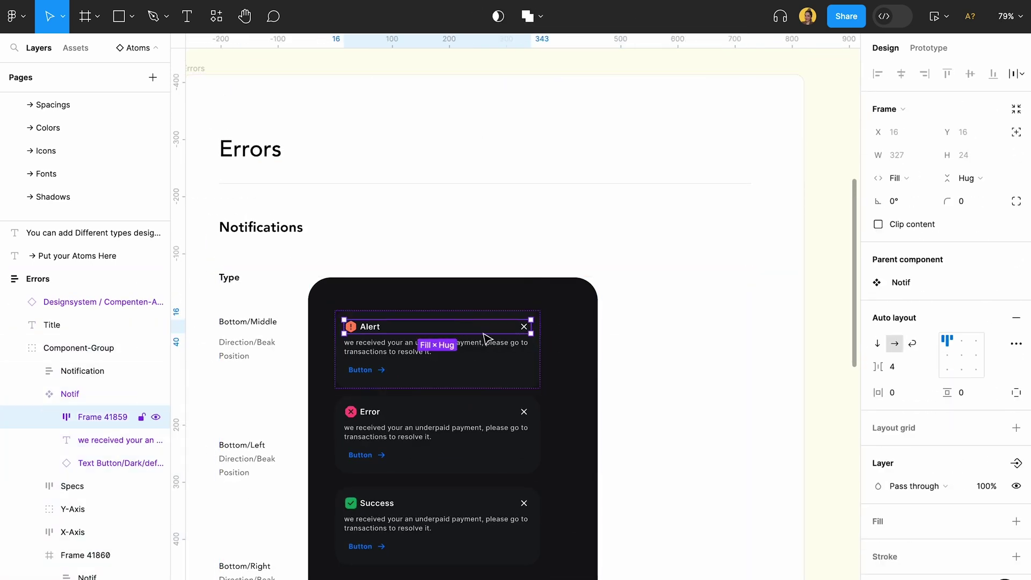
left_click(539, 380)
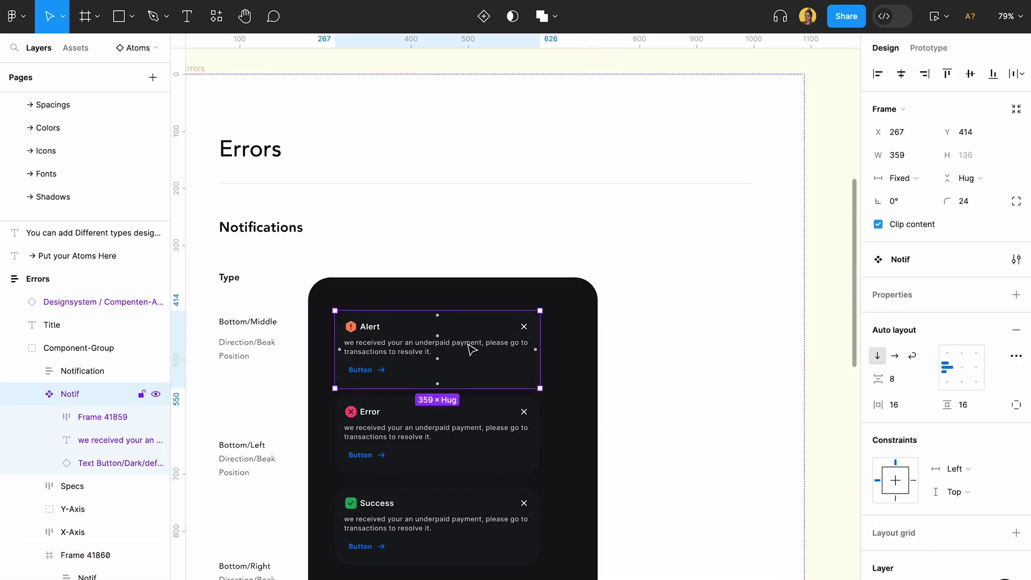
scroll(389, 139, "down", 4)
scroll(391, 139, "up", 3)
left_click(392, 140)
Publish the current Design System File Setup Template file as a library with the listed text styles included.
left_click(76, 49)
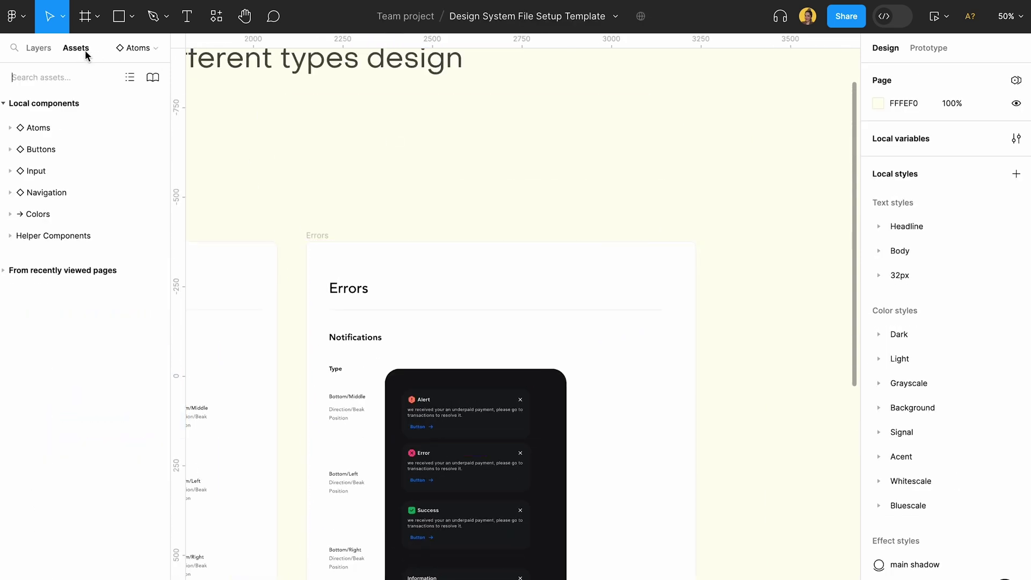
left_click(153, 80)
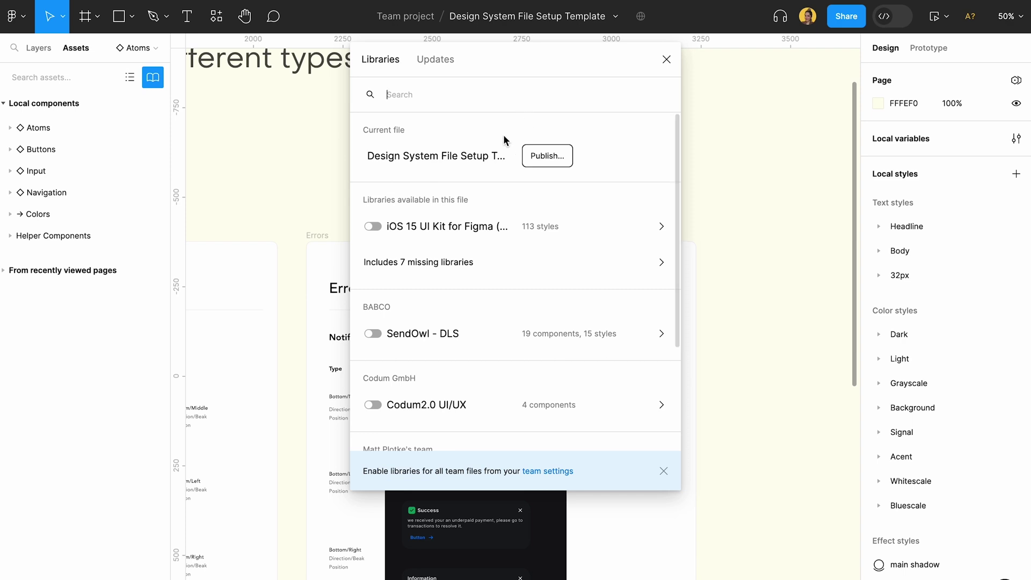
left_click(546, 163)
scroll(543, 359, "down", 5)
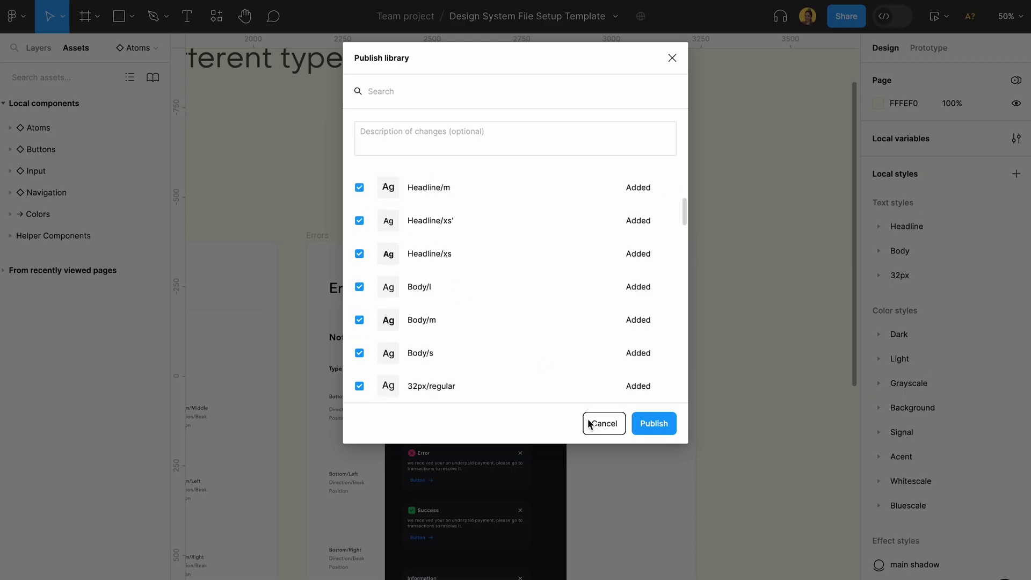
left_click(654, 424)
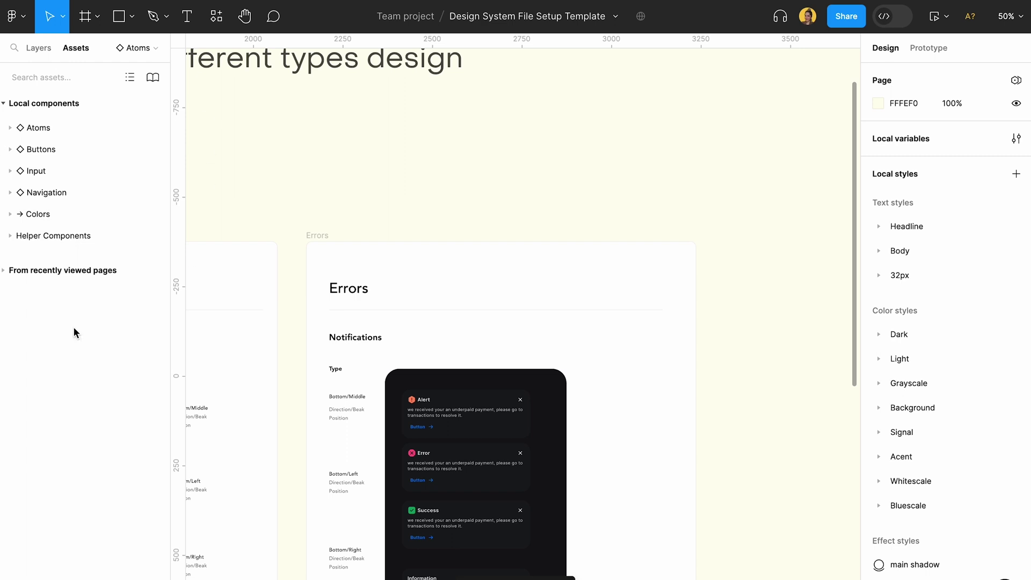
Expand the Atoms group in the local components and look over the Tooltips and Errors frames.
left_click(56, 127)
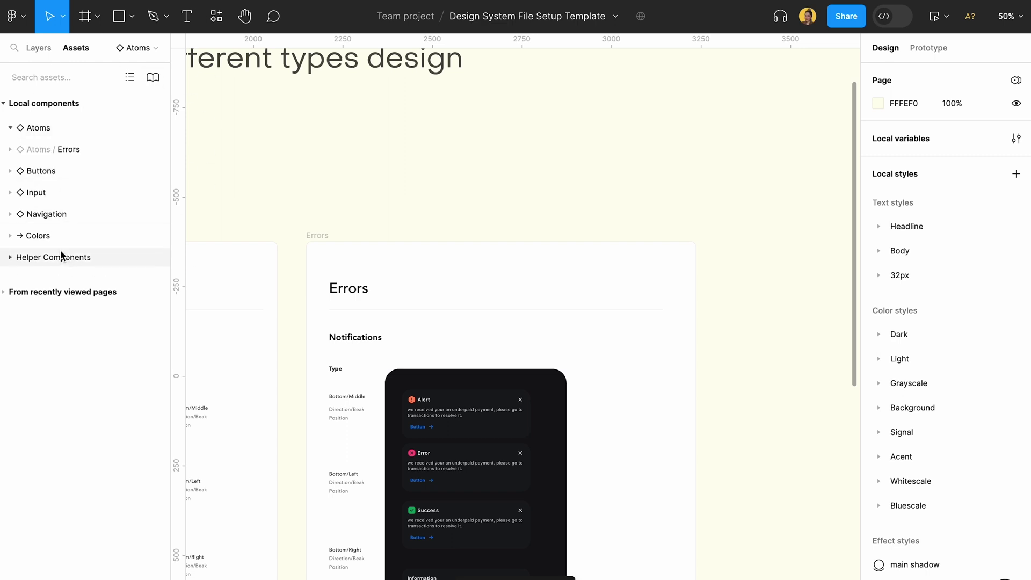
scroll(265, 236, "down", 5)
scroll(265, 237, "down", 5)
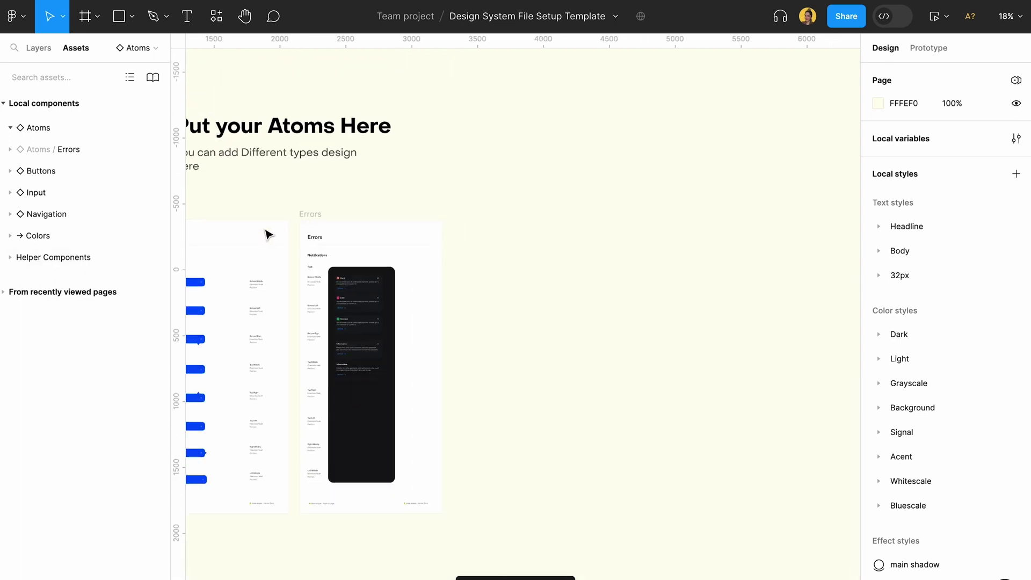
left_click_drag(268, 141, 612, 490)
left_click(511, 410)
scroll(511, 409, "left", 2)
scroll(510, 409, "up", 1)
scroll(437, 324, "up", 3)
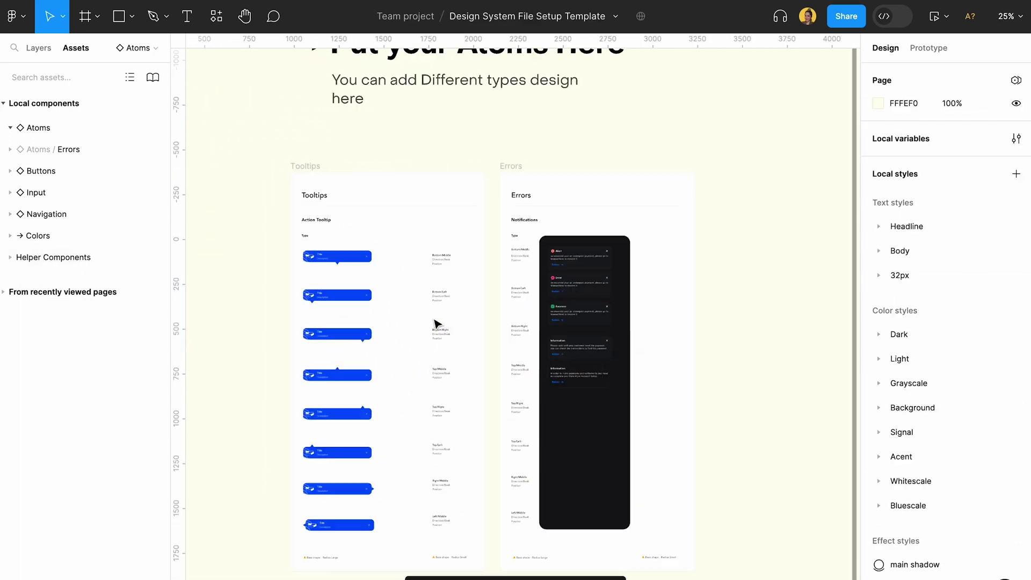